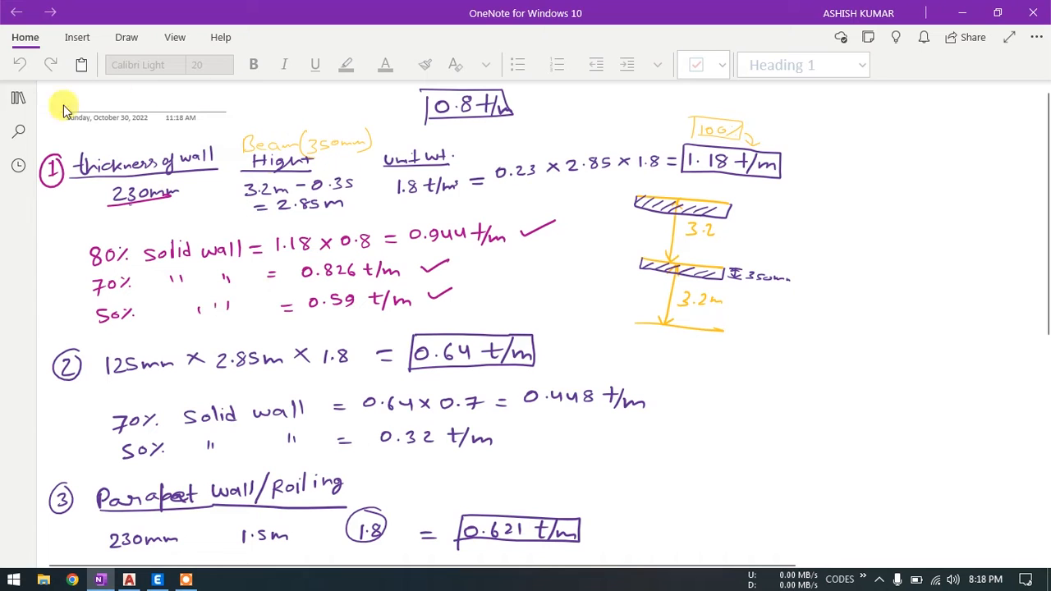
Pick the dark purple pen for the wall-load notes and enable drawing with mouse or touch
left_click(127, 38)
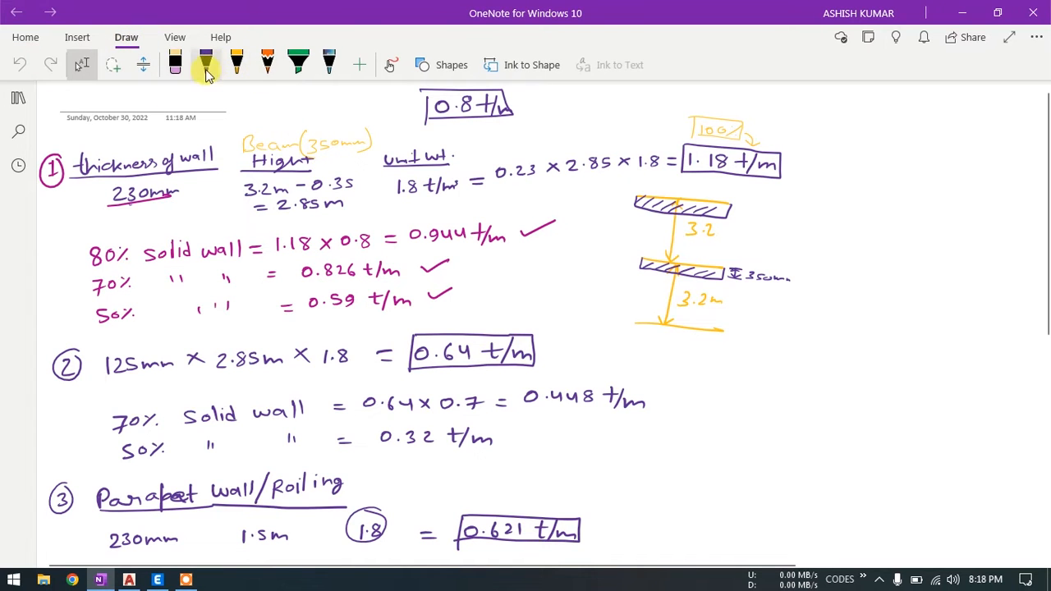
left_click(206, 65)
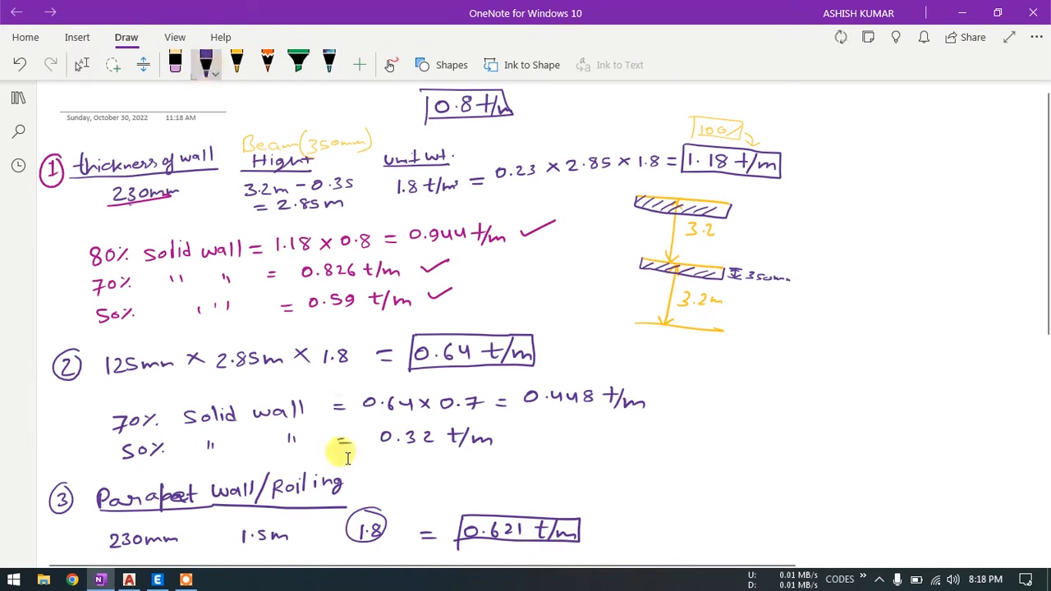
left_click(391, 67)
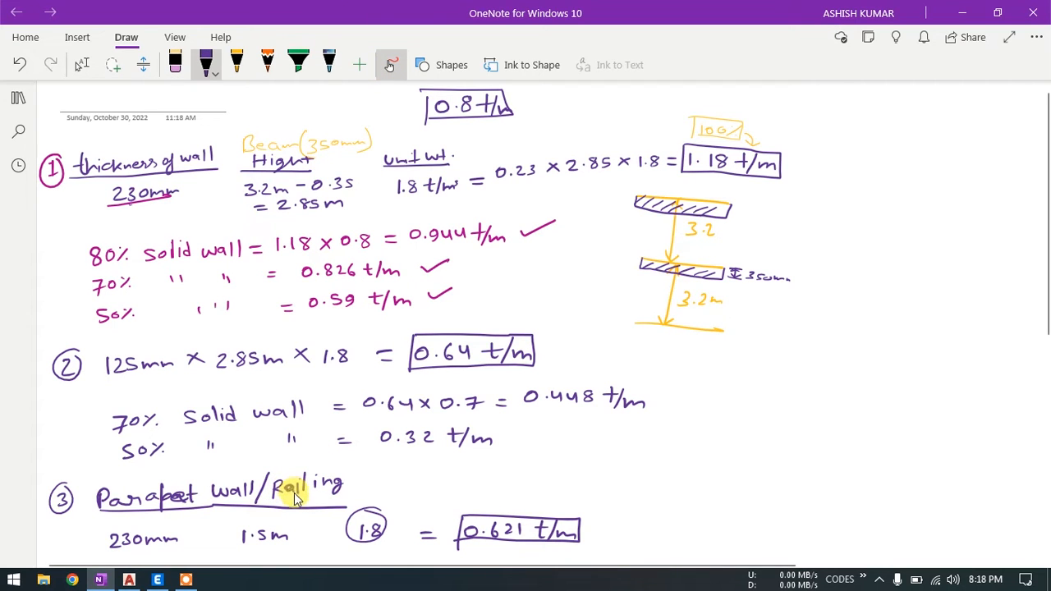
Switch to ETABS and review the defined load patterns, including the SDL entry, without changing them
left_click(158, 580)
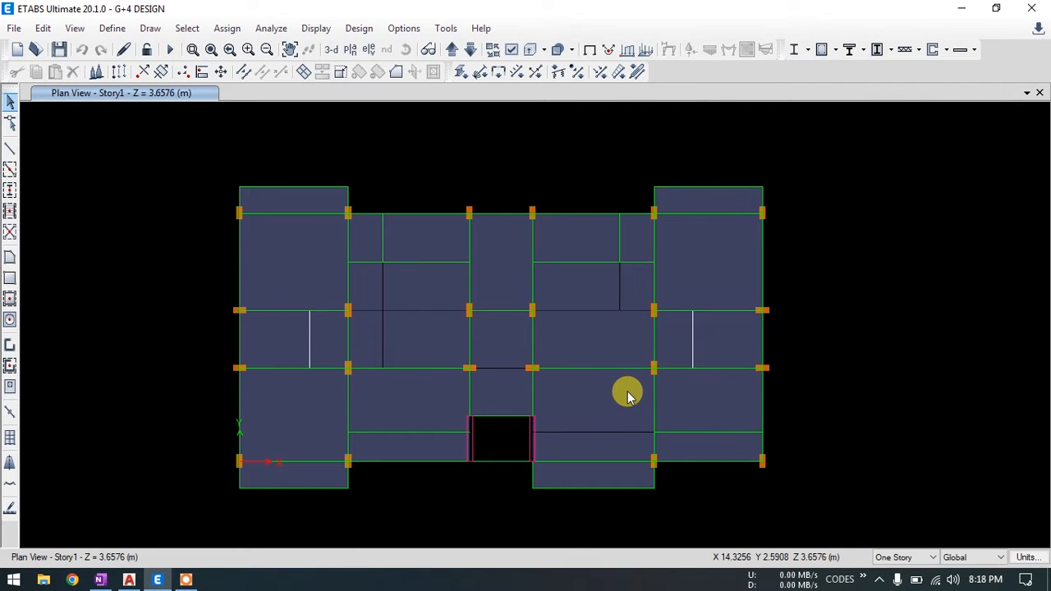
left_click(110, 29)
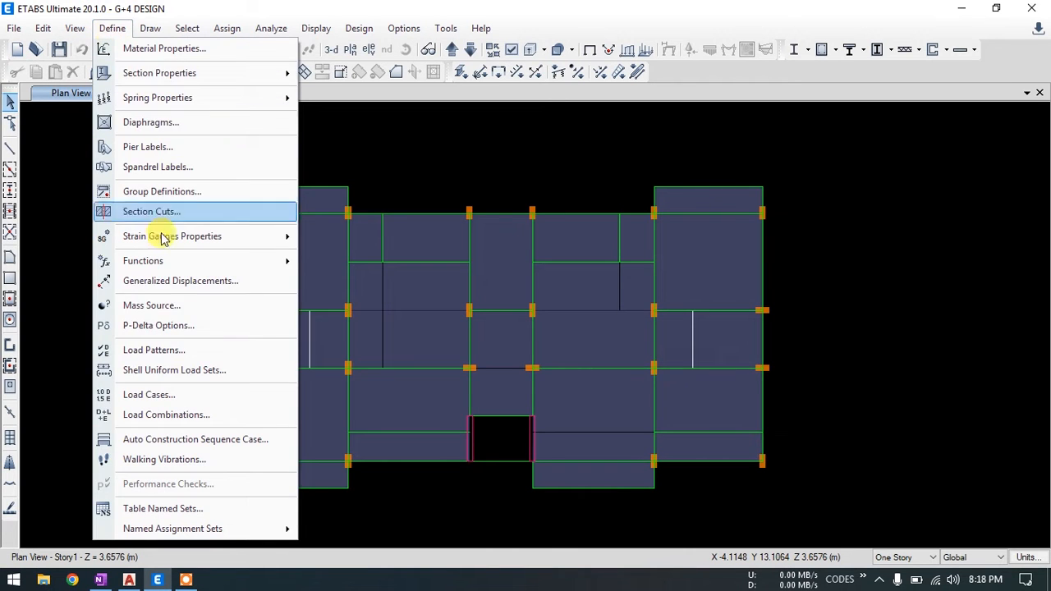
left_click(167, 353)
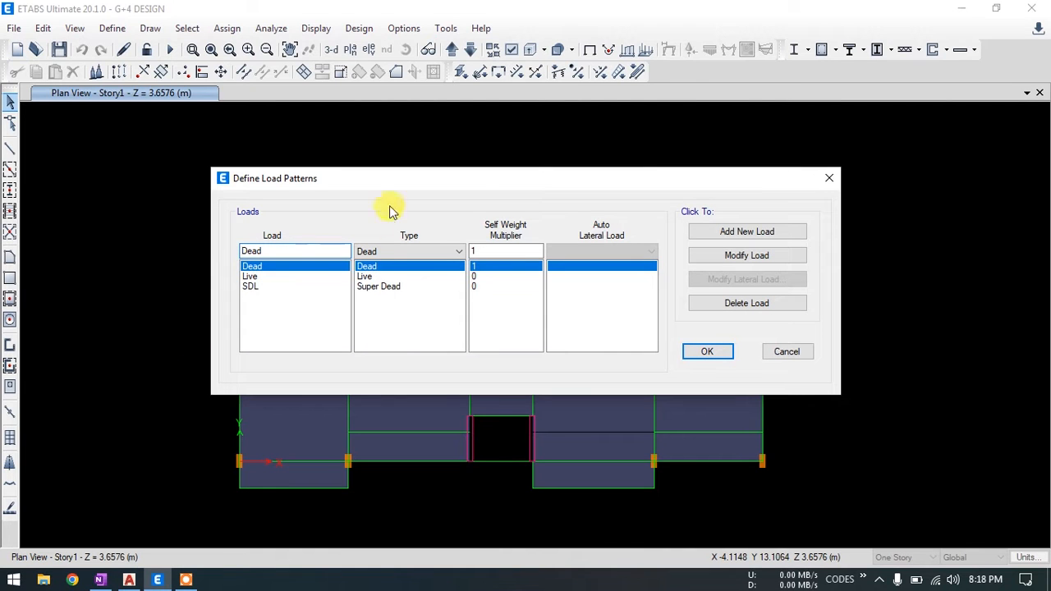
left_click_drag(473, 188, 523, 125)
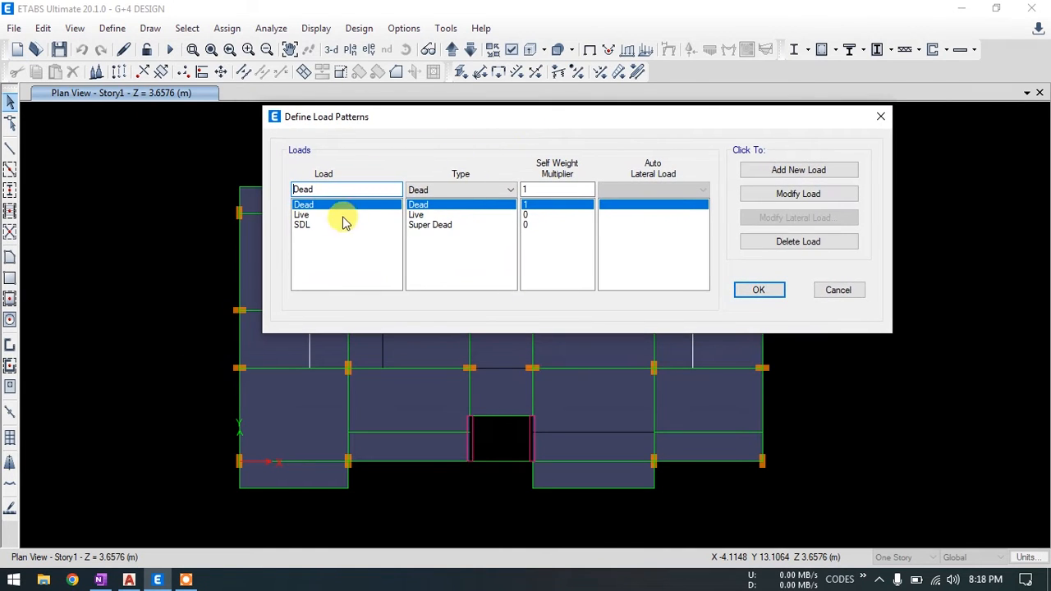
left_click(319, 226)
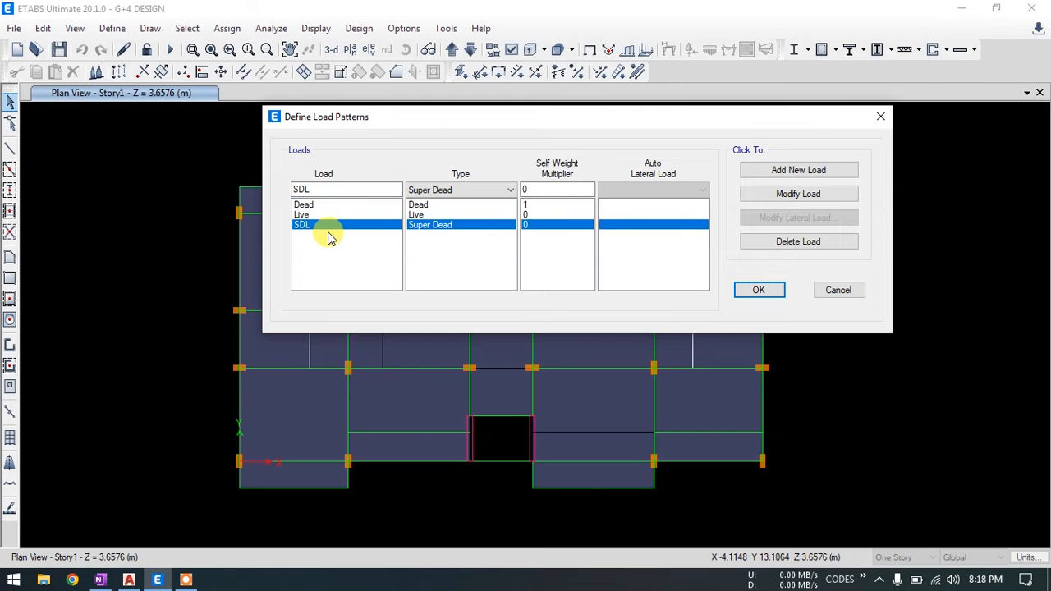
left_click(794, 291)
left_click(283, 216)
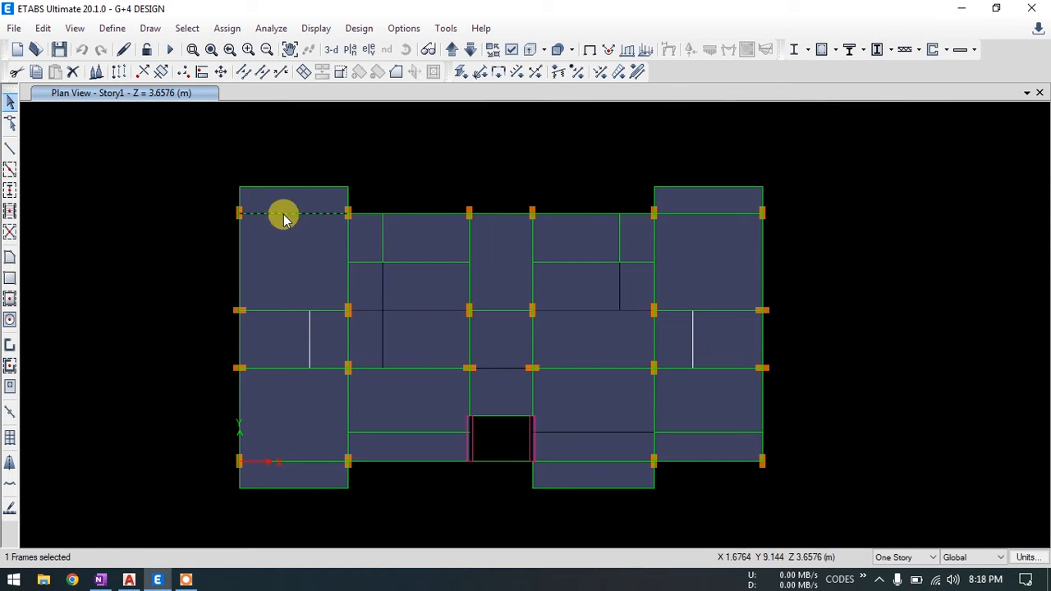
left_click(222, 32)
mouse_move(340, 175)
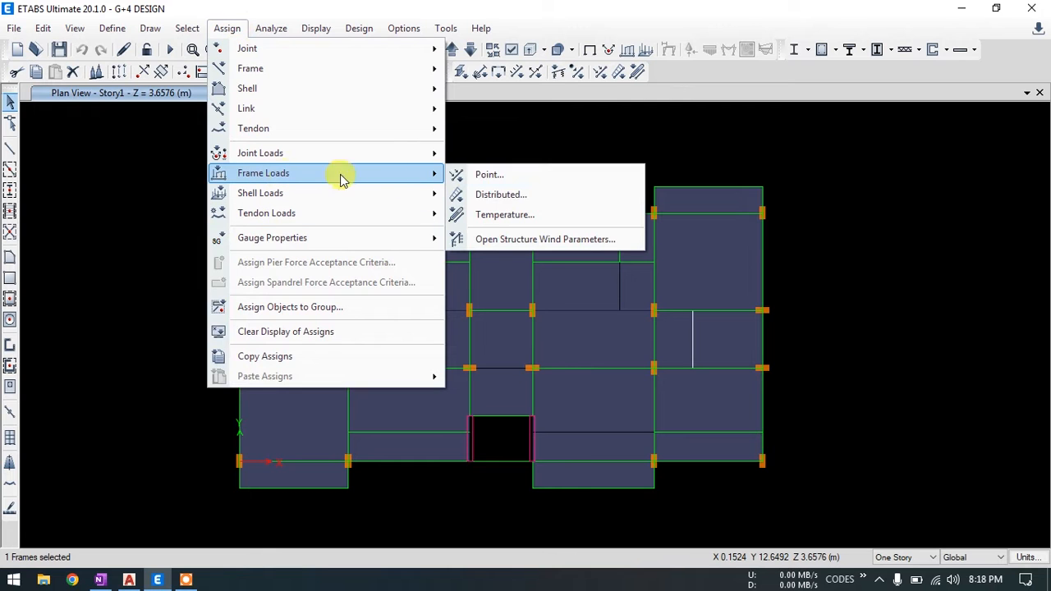
left_click(486, 194)
left_click_drag(559, 276, 851, 95)
left_click(797, 146)
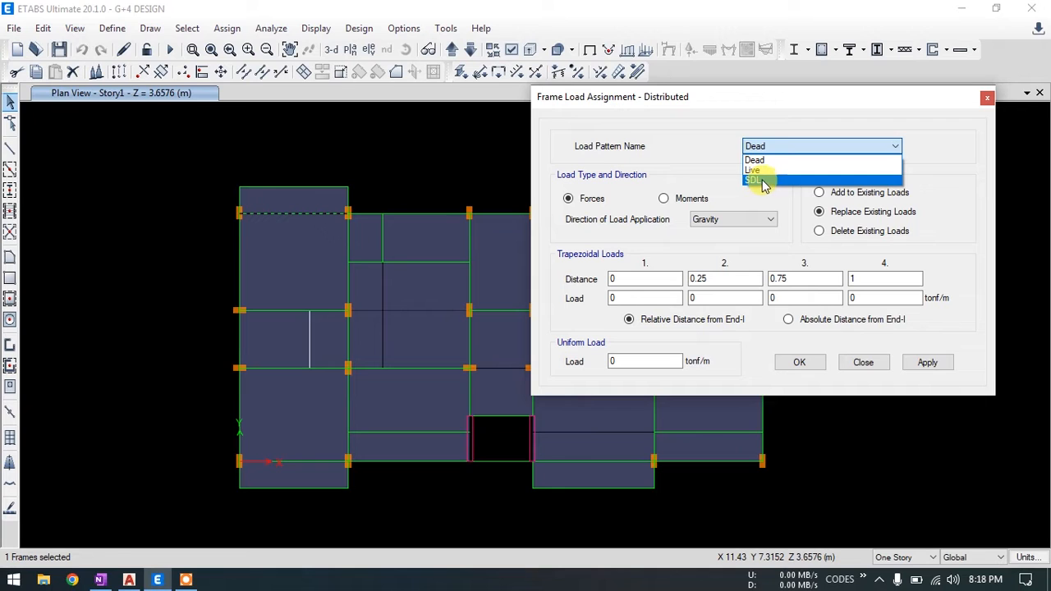
left_click(764, 181)
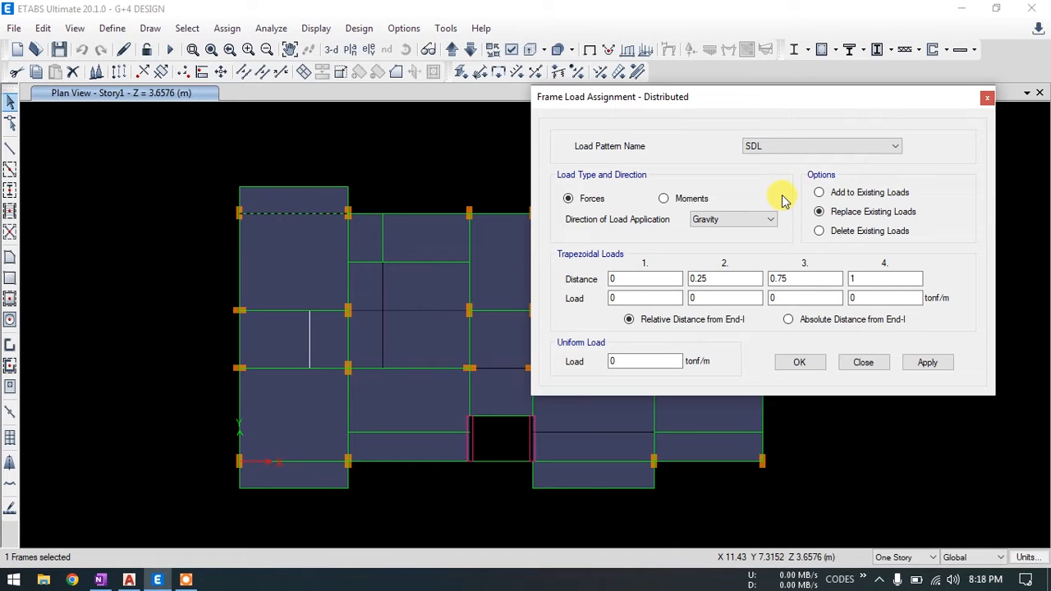
left_click(864, 362)
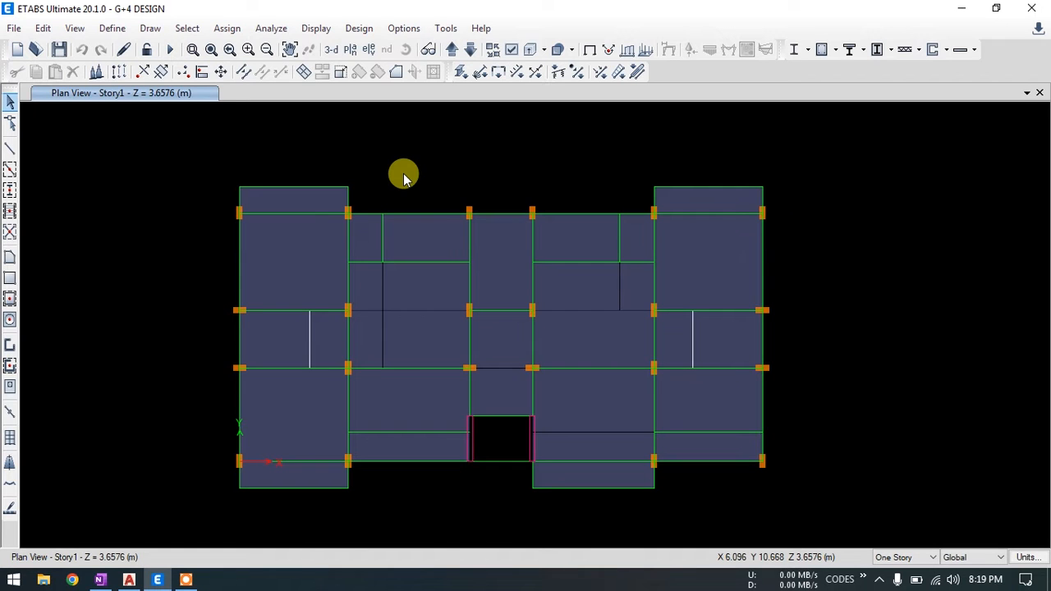
Add a new load pattern named BKW of type Super Dead with a self weight multiplier of 0
left_click(112, 30)
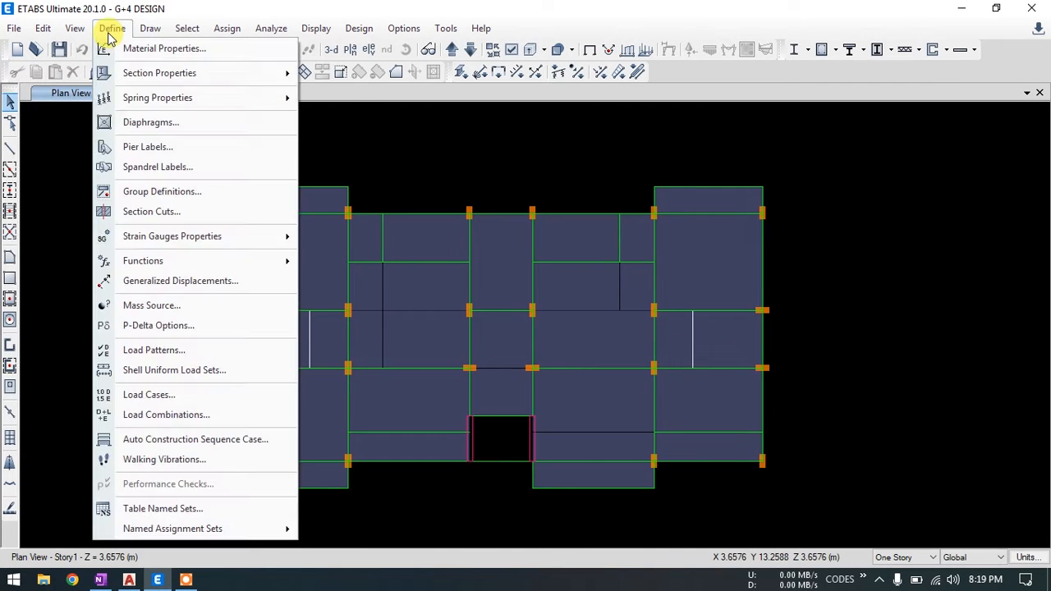
left_click(141, 350)
left_click_drag(305, 251, 170, 275)
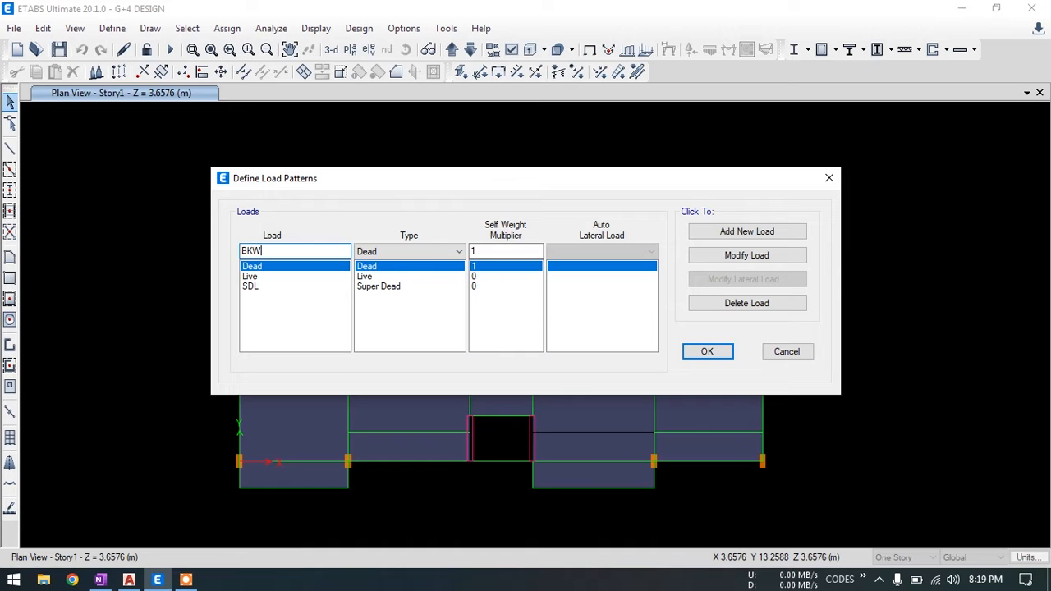
left_click(390, 257)
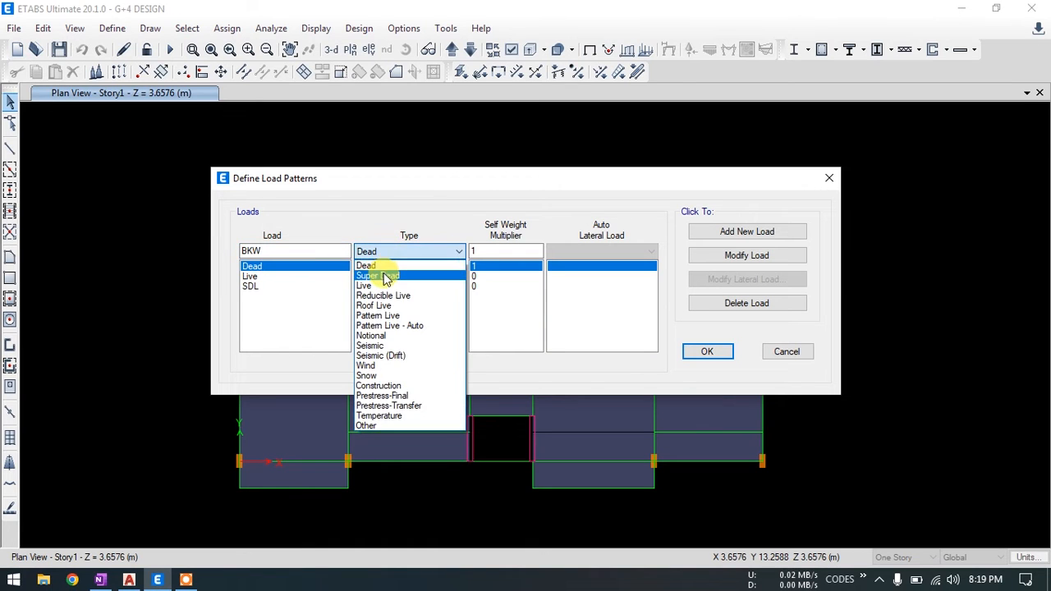
left_click(372, 275)
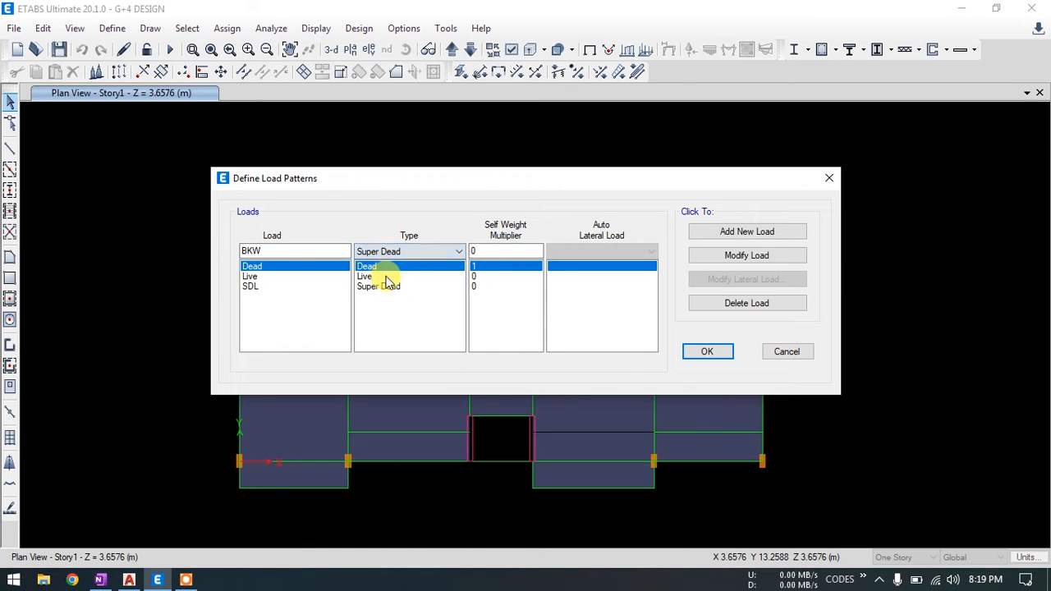
left_click(735, 236)
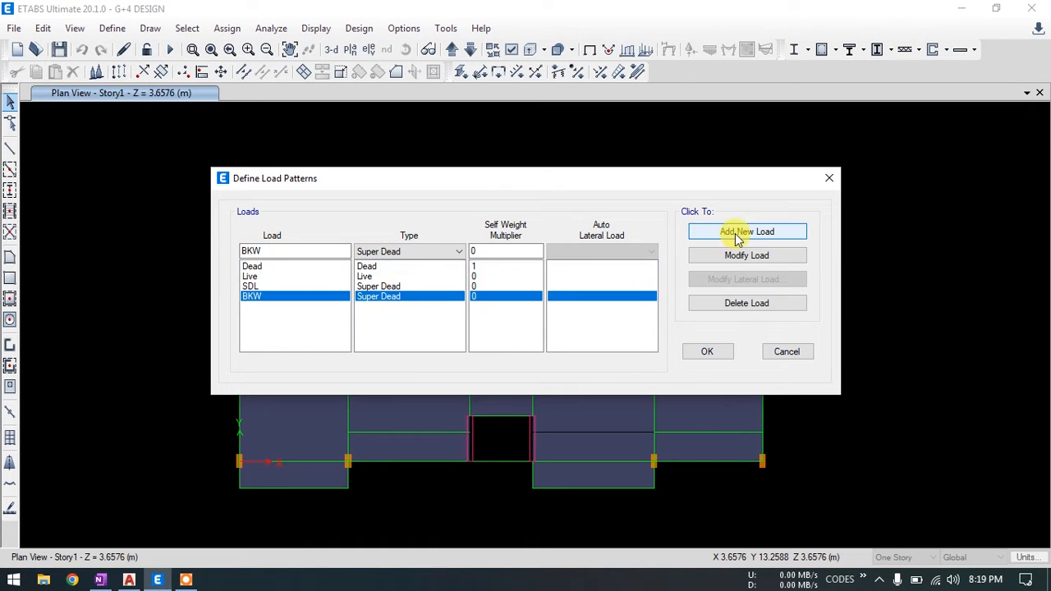
left_click(708, 353)
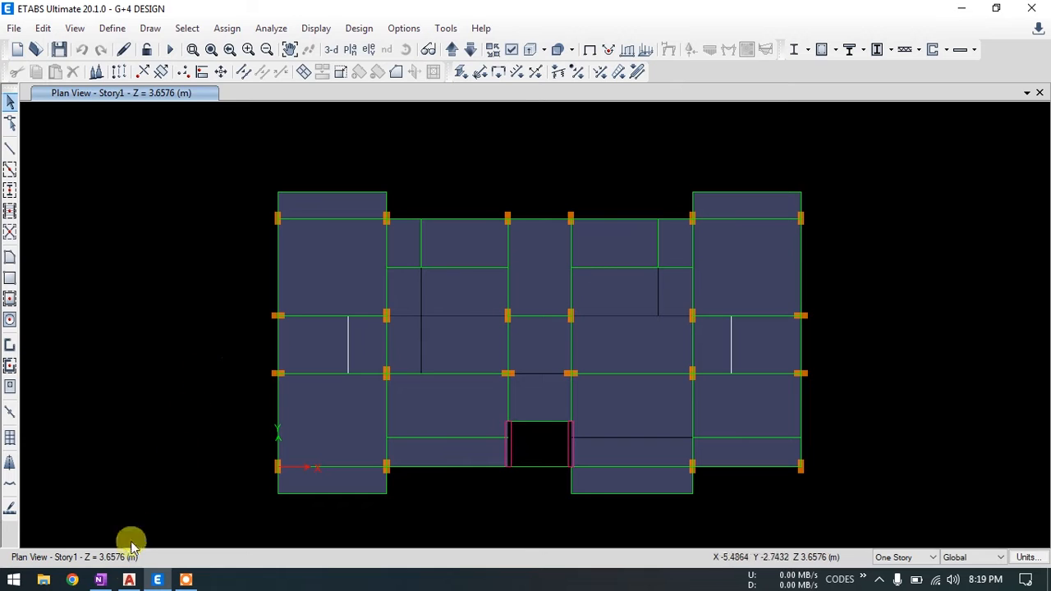
Switch to AutoCAD and examine the walls, windows and doors throughout the typical floor plan
left_click(129, 580)
scroll(235, 223, "down", 4)
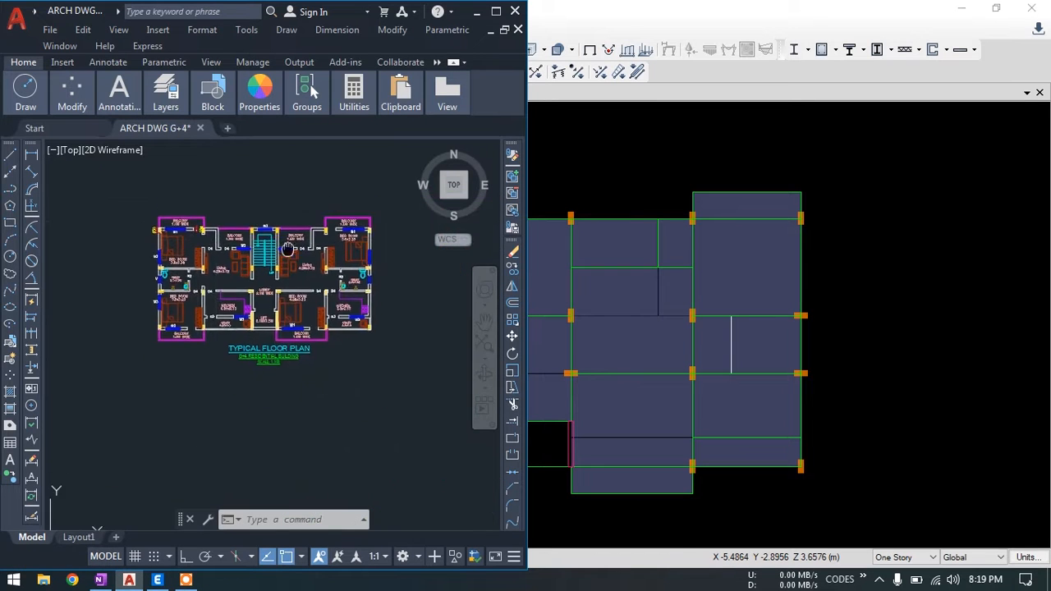
left_click(495, 12)
scroll(472, 284, "up", 5)
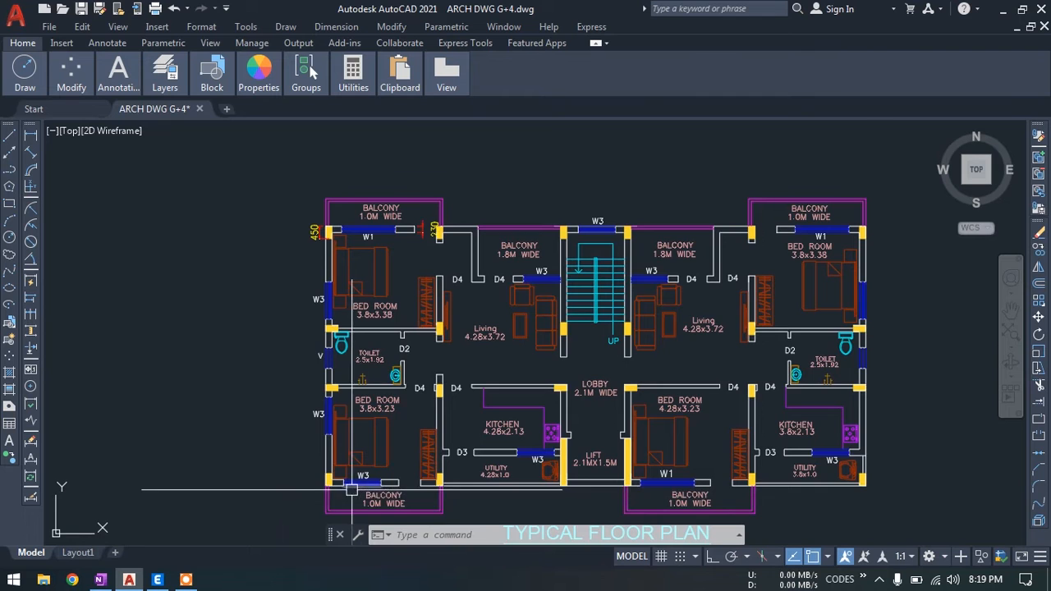
scroll(352, 491, "up", 4)
middle_click_drag(457, 198, 394, 485)
middle_click_drag(525, 187, 447, 305)
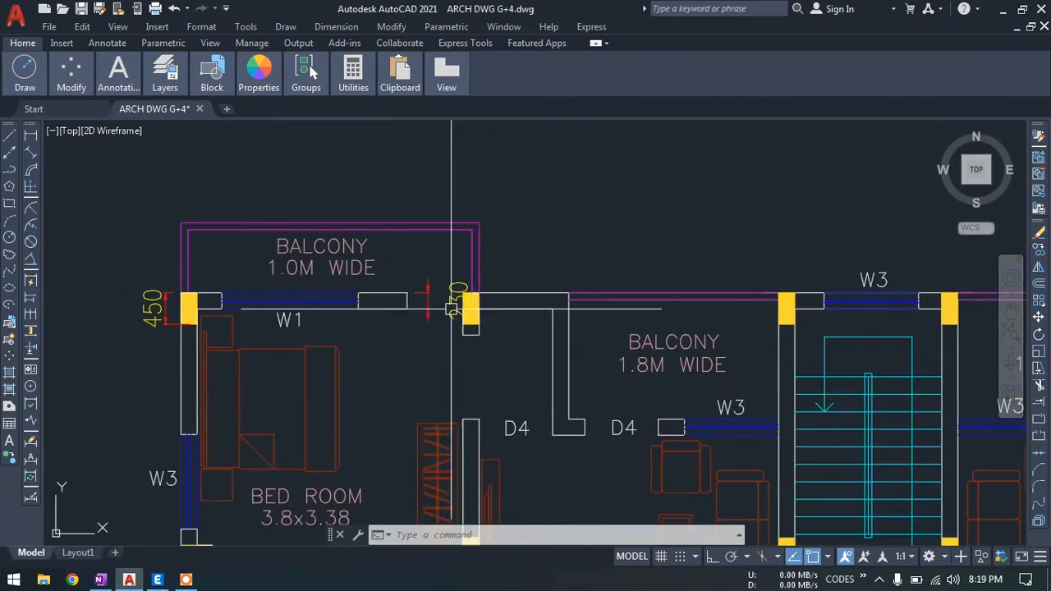
scroll(448, 309, "up", 3)
scroll(448, 309, "down", 8)
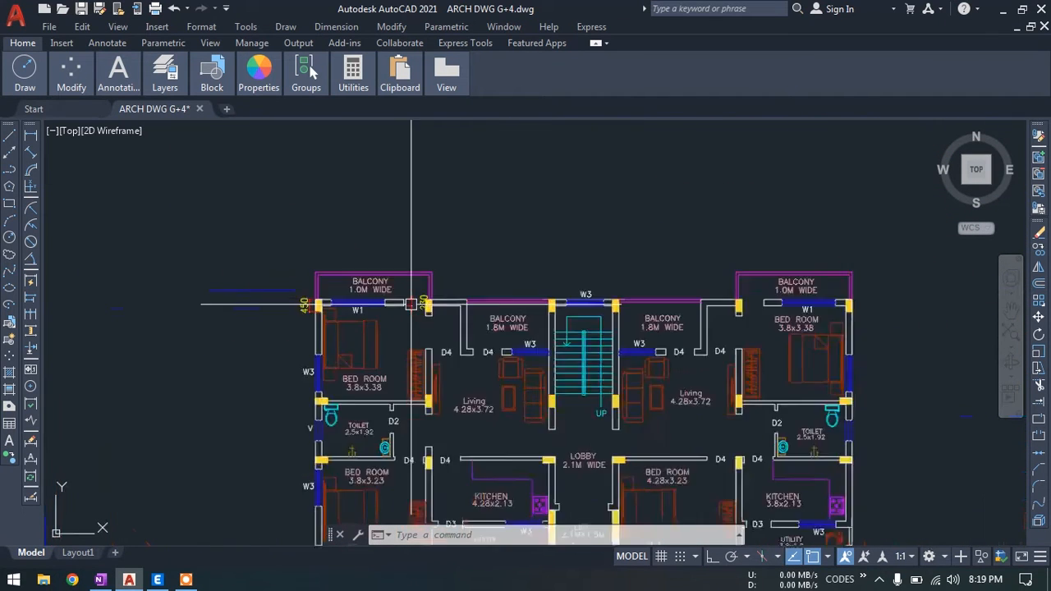
scroll(414, 391, "up", 6)
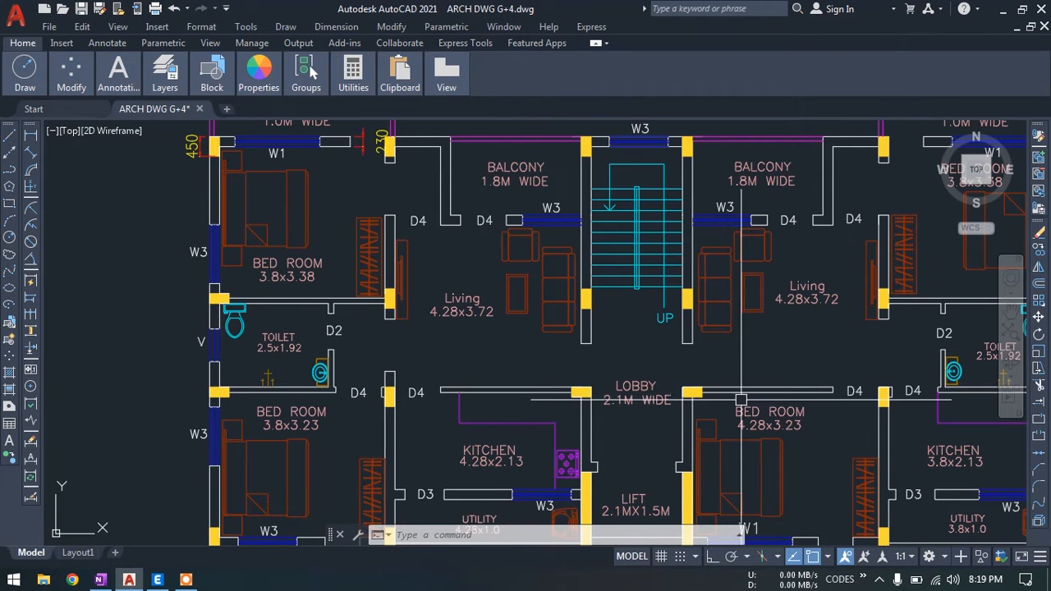
scroll(324, 404, "up", 2)
scroll(293, 338, "down", 4)
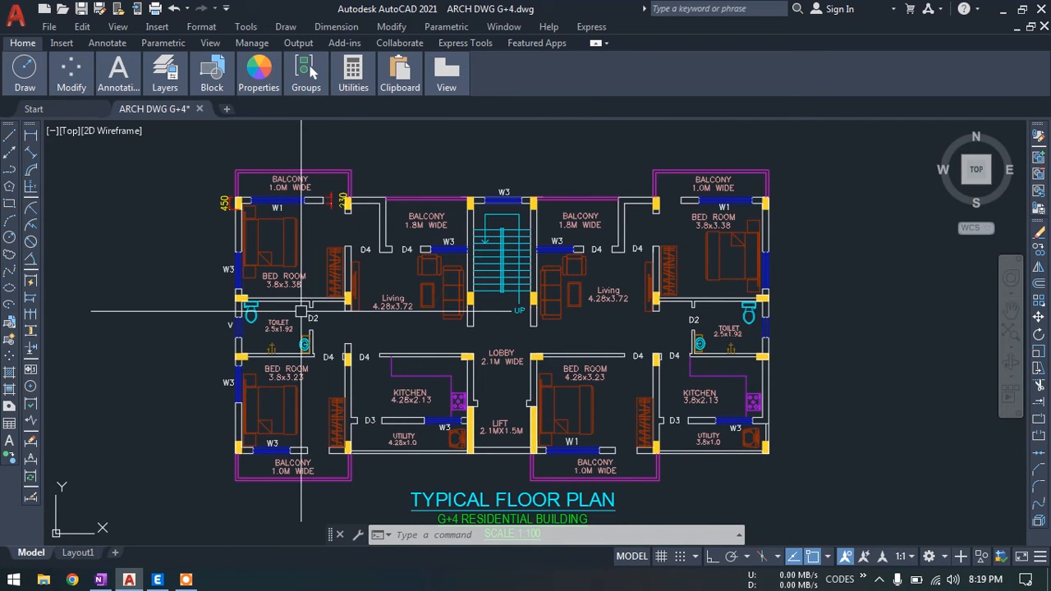
Arrange ETABS beside the AutoCAD floor plan and focus the drawing on the bedroom wall with window W1
left_click(160, 581)
left_click_drag(427, 13, 1050, 206)
left_click(284, 155)
scroll(279, 260, "up", 5)
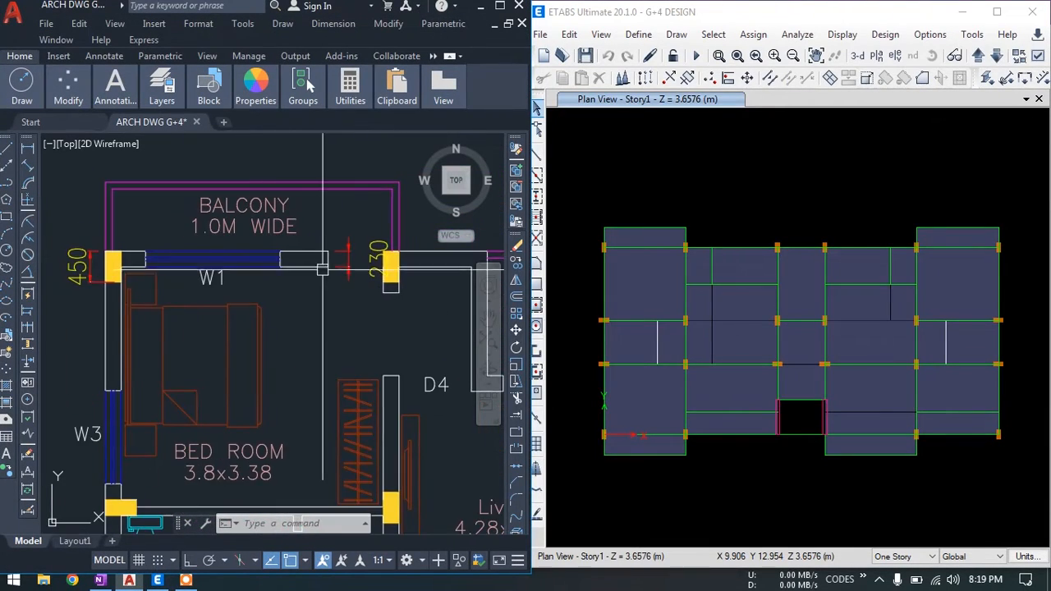
Using the OneNote wall-load values, assign a uniform BKW gravity load of 0.59 tonf/m to the Story1 beam between the top-left bedroom and its balcony
left_click(639, 247)
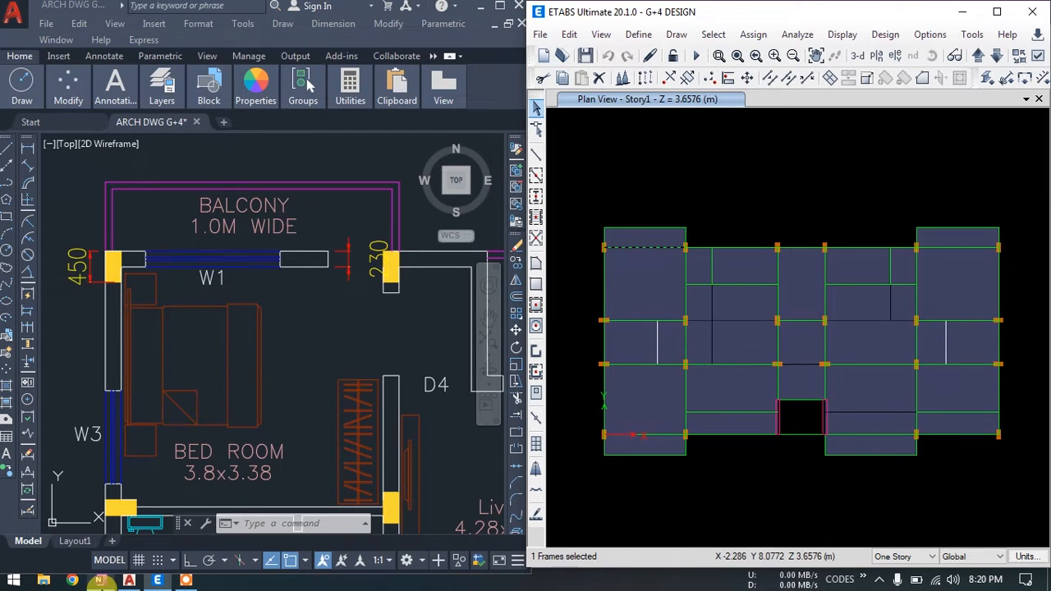
left_click(100, 580)
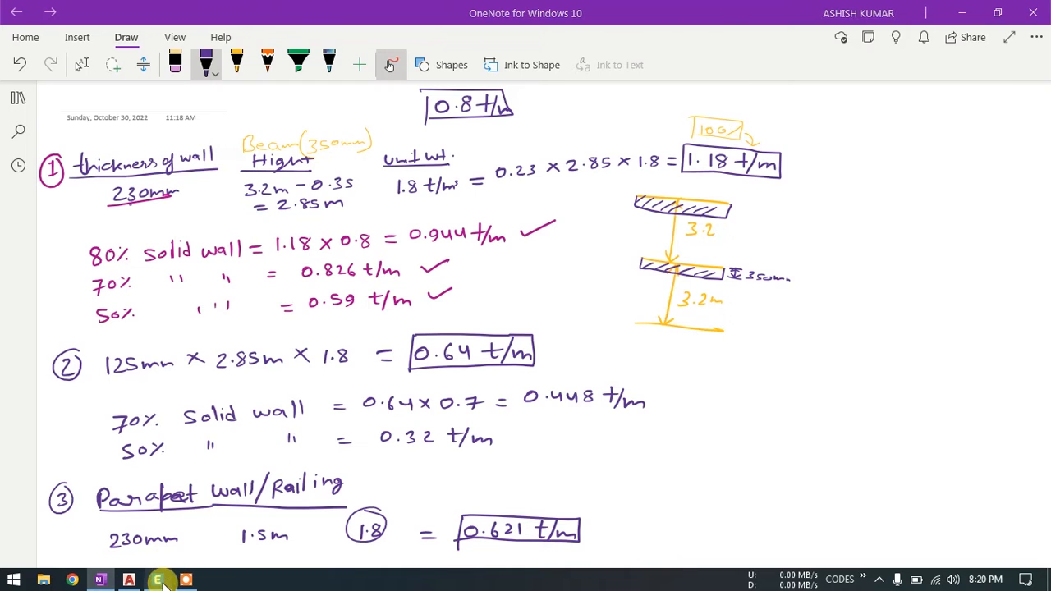
left_click(158, 580)
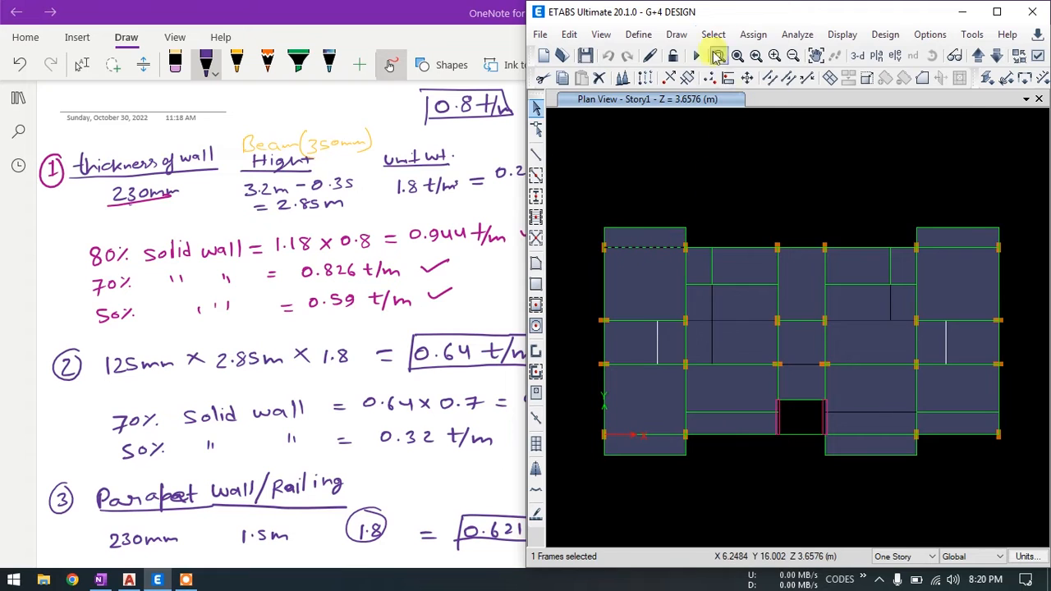
left_click(753, 34)
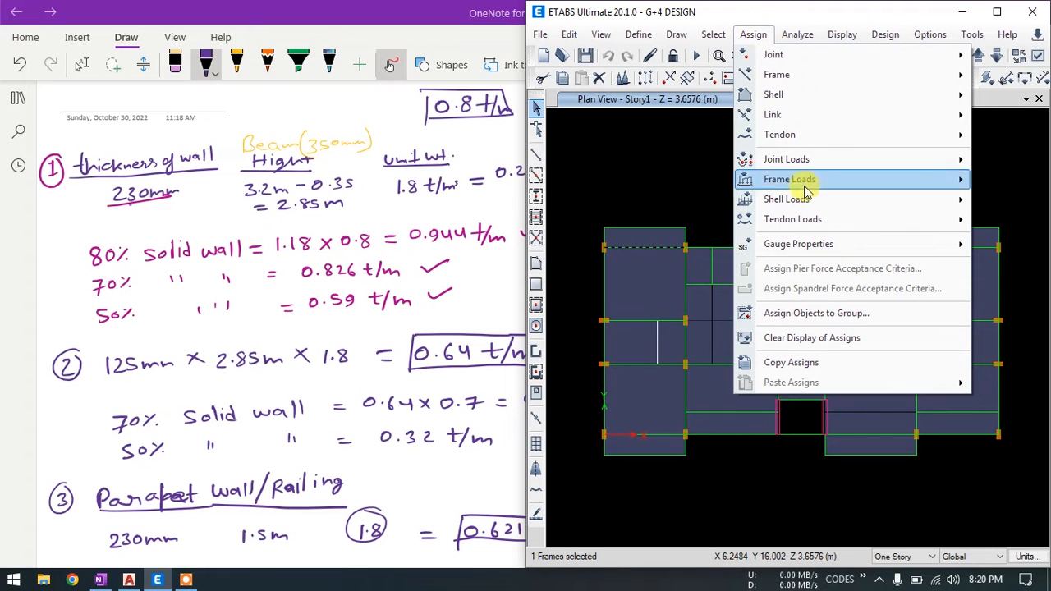
mouse_move(817, 185)
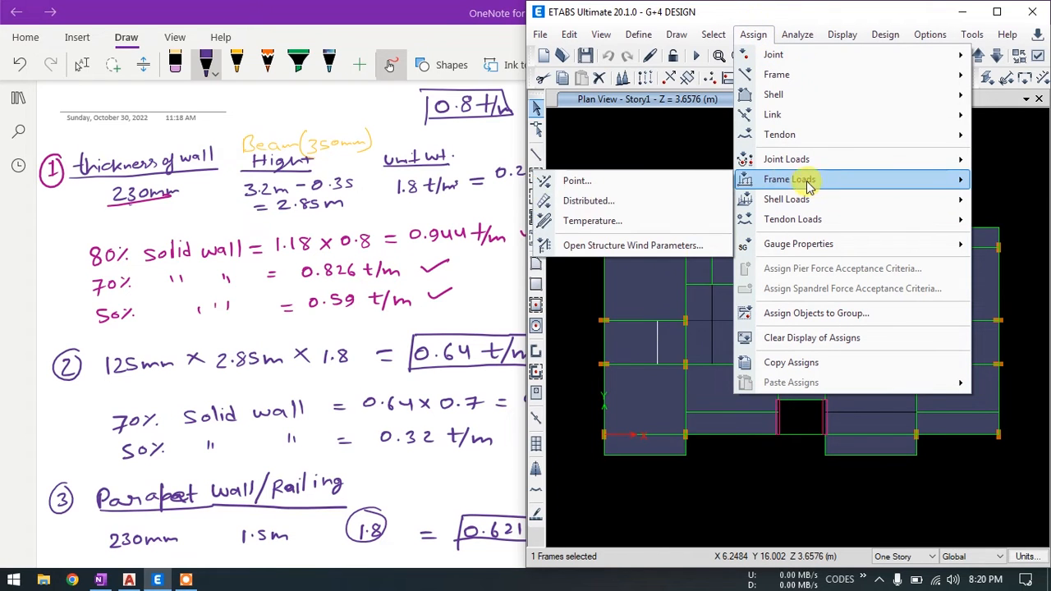
left_click(608, 208)
left_click_drag(703, 115, 324, 188)
left_click(335, 234)
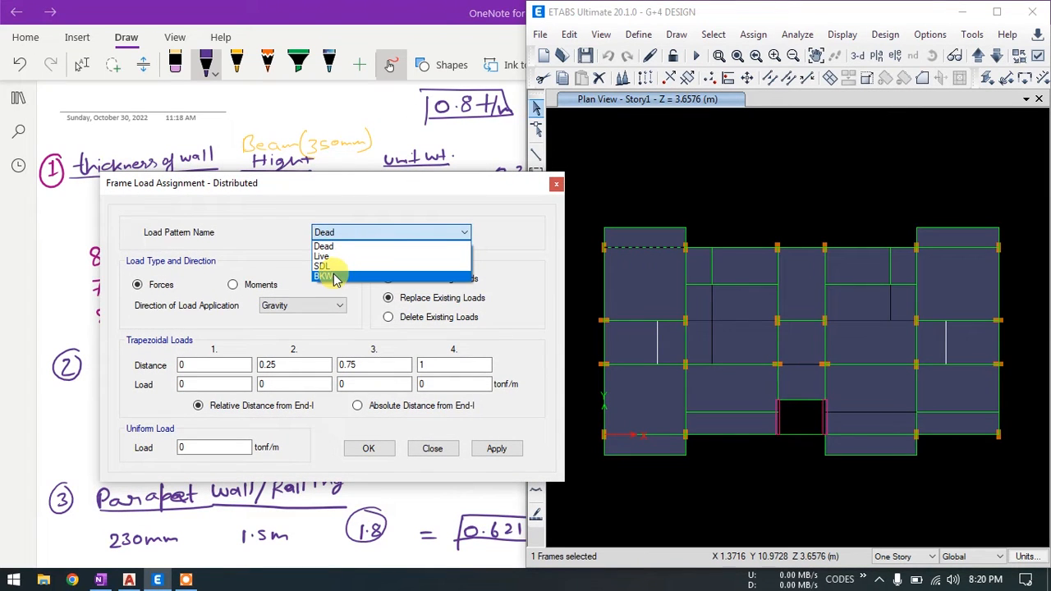
left_click(329, 277)
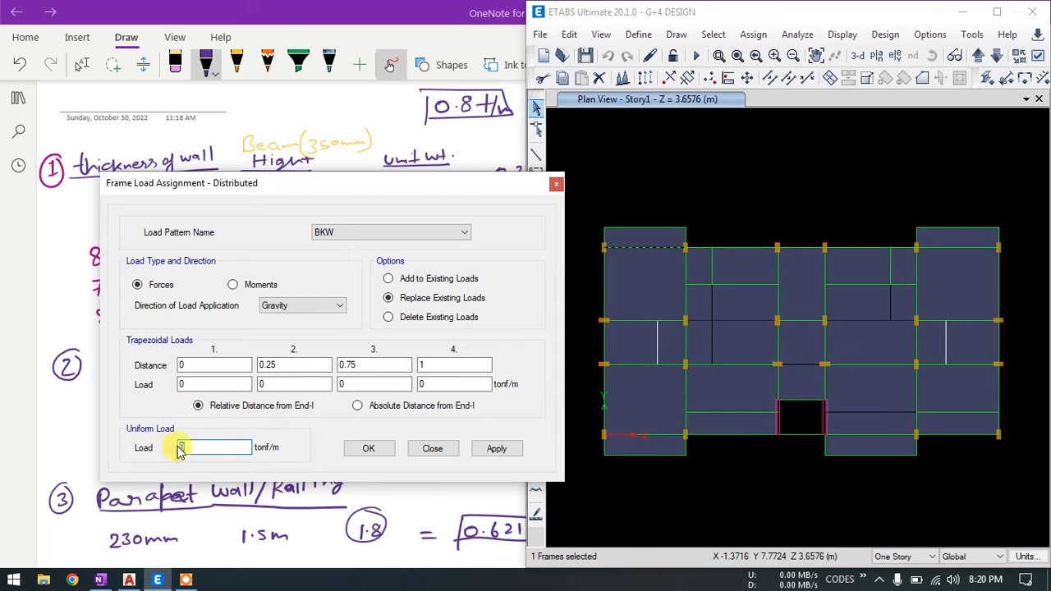
left_click_drag(289, 194, 625, 175)
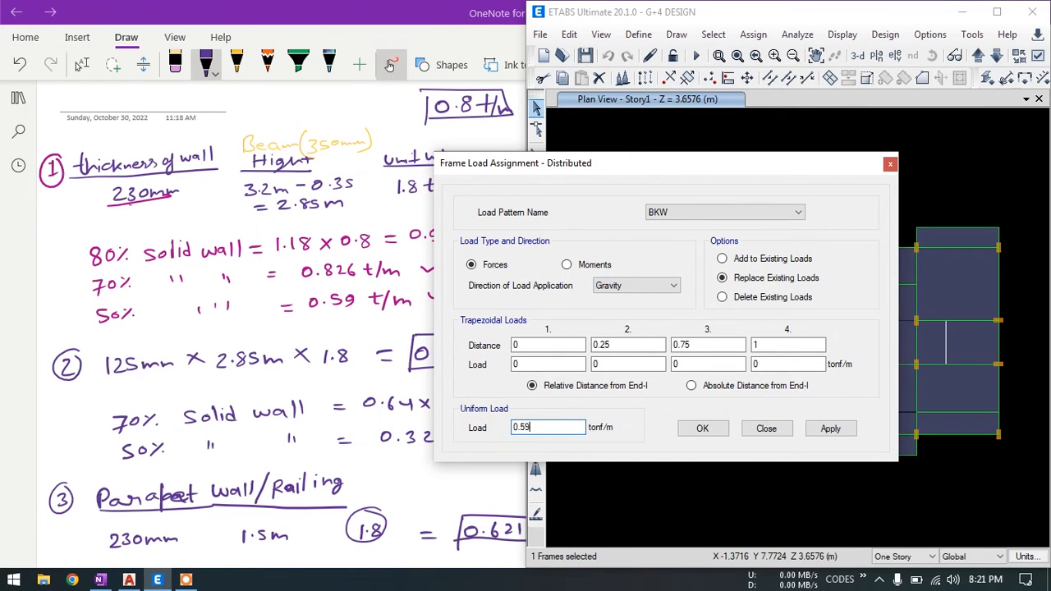
left_click_drag(775, 161, 409, 174)
left_click(477, 435)
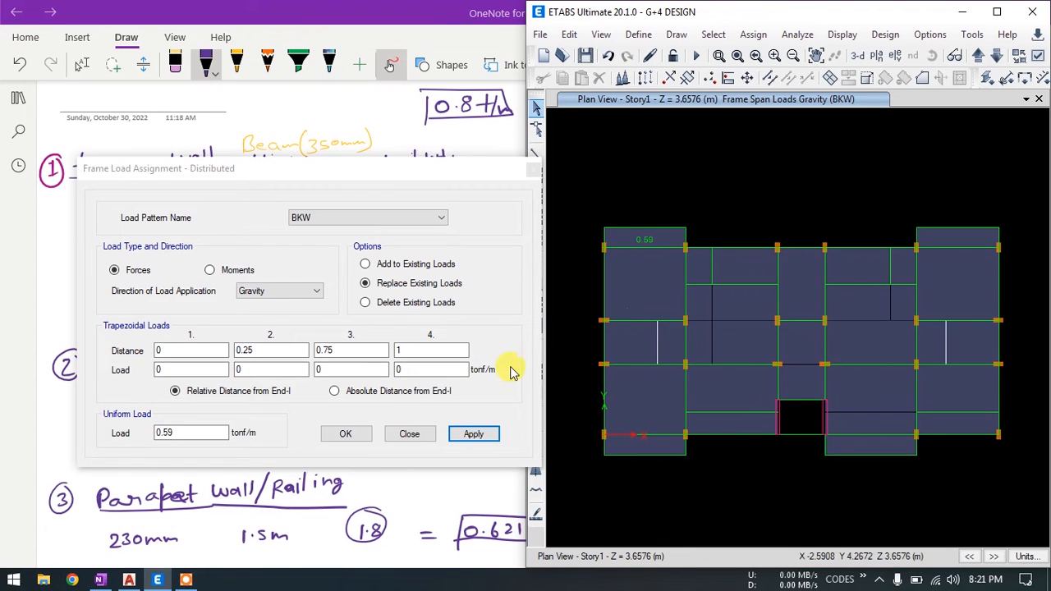
Using the AutoCAD plan and OneNote values, assign a uniform BKW gravity load of 0.944 tonf/m to the top-left bedroom's outer beam with window W3
left_click_drag(439, 165, 578, 95)
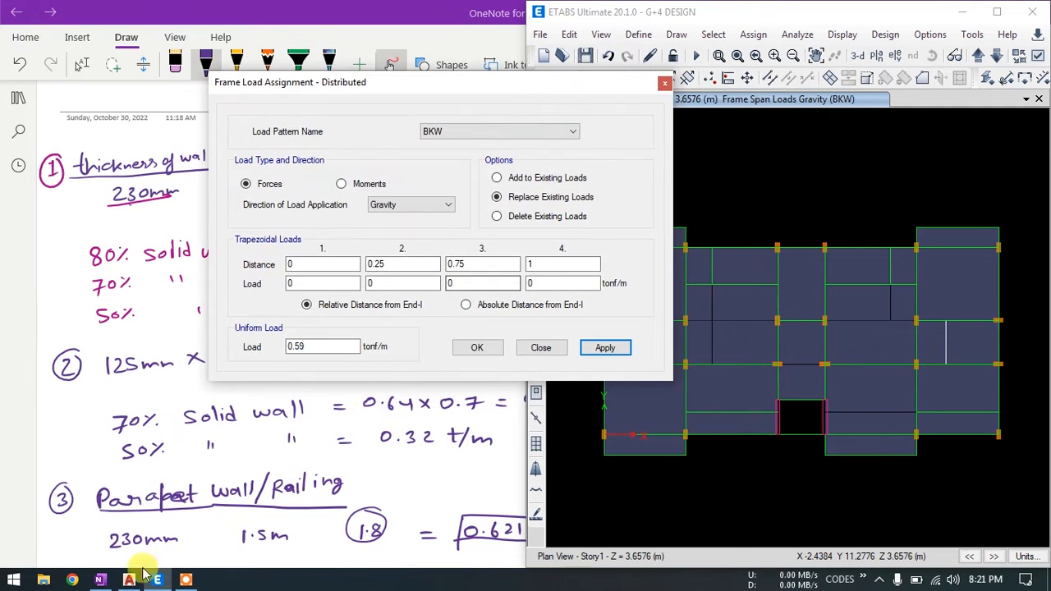
left_click(128, 580)
scroll(298, 274, "down", 5)
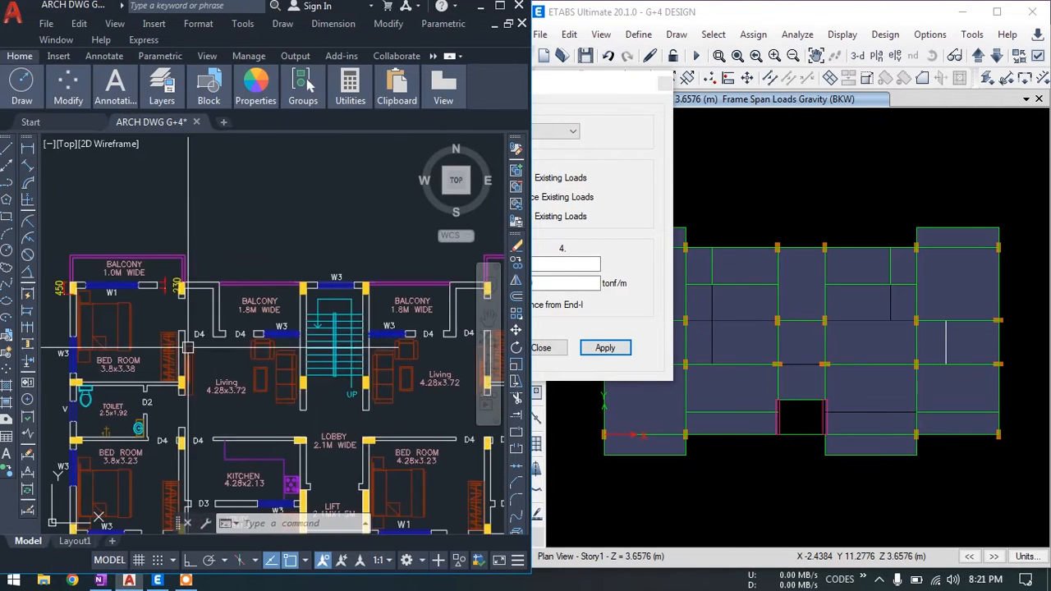
scroll(216, 234, "up", 2)
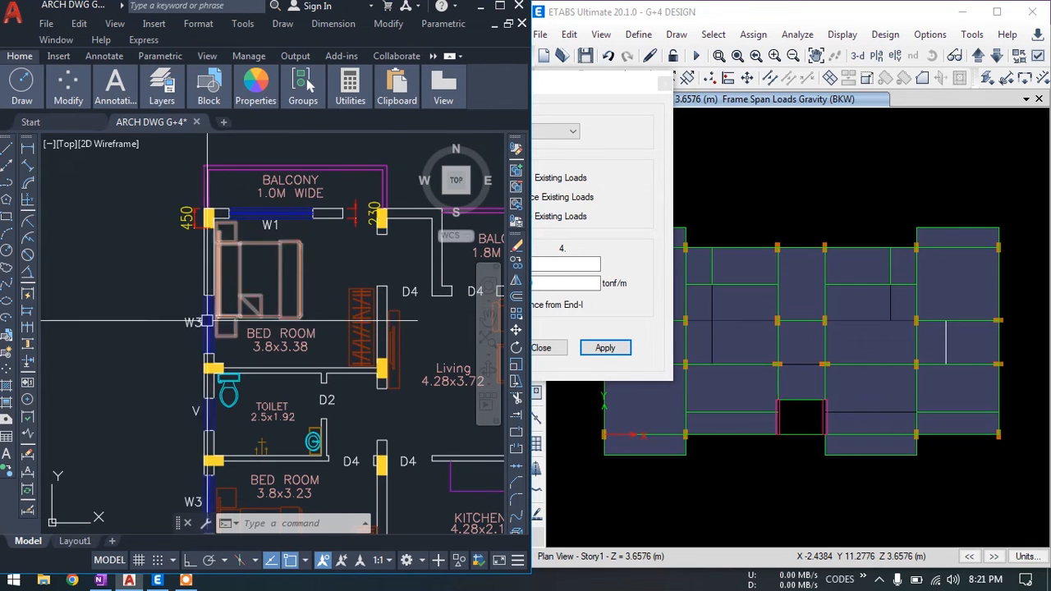
left_click_drag(559, 85, 423, 148)
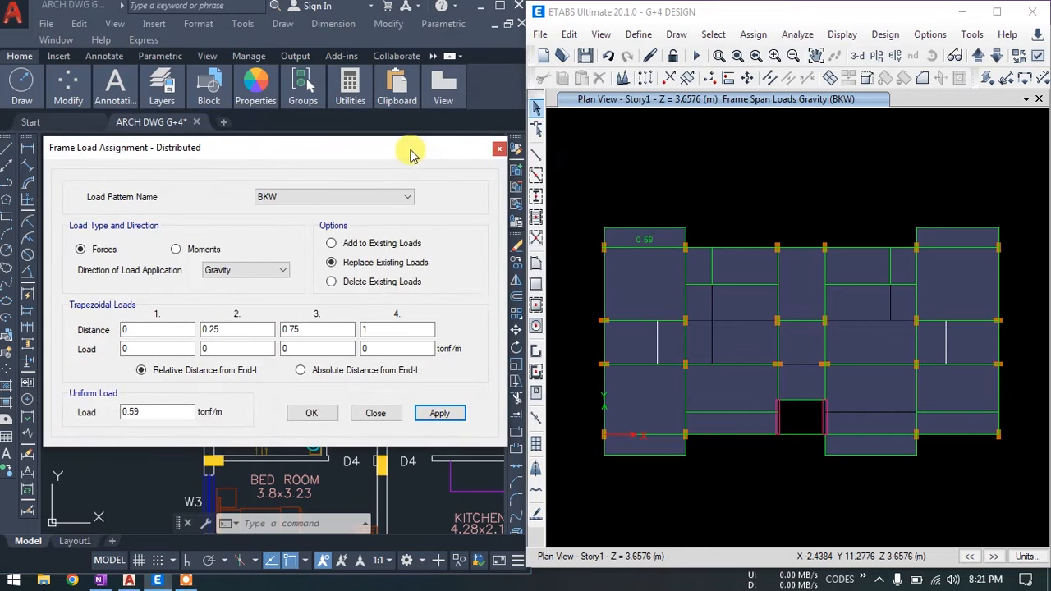
left_click(604, 292)
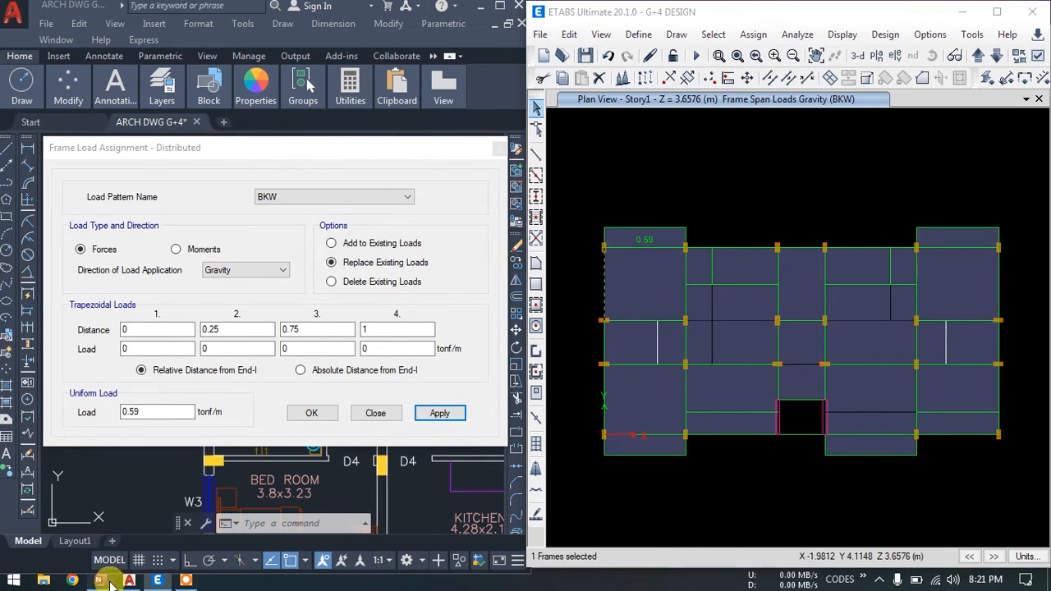
left_click(100, 580)
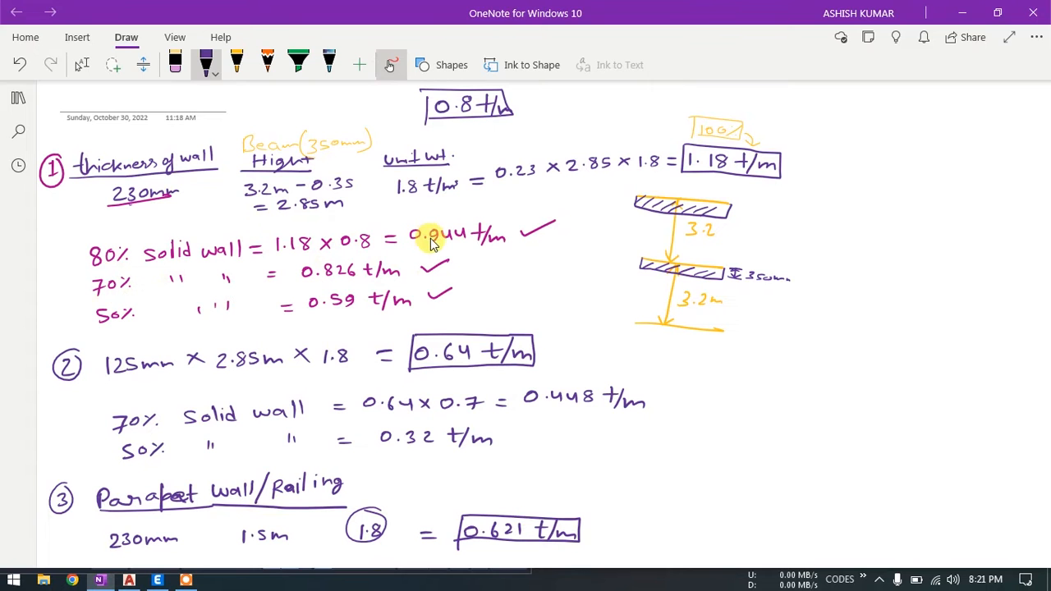
left_click(962, 12)
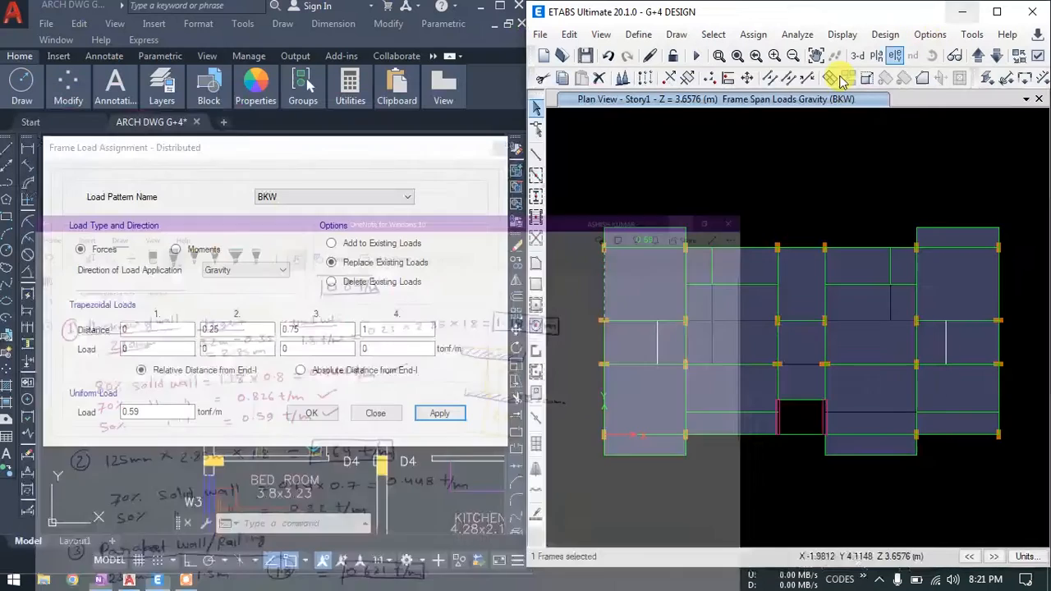
left_click(93, 421)
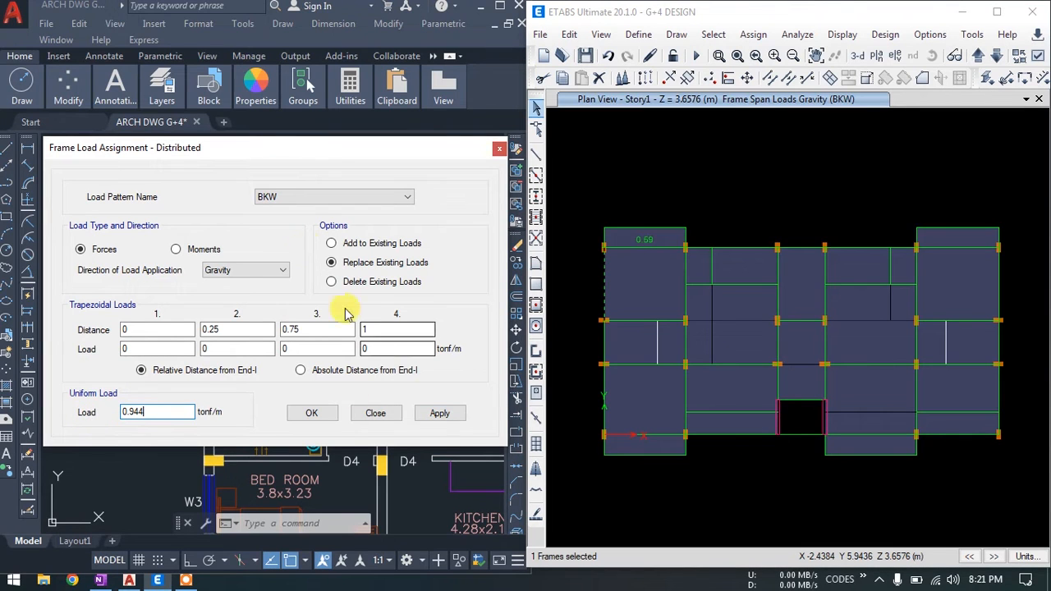
left_click(606, 261)
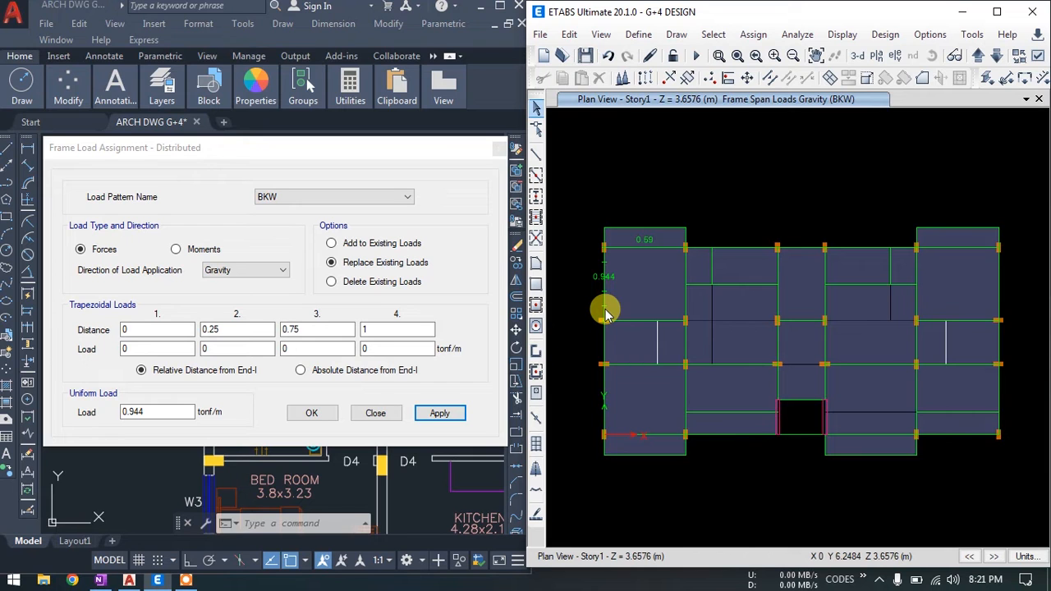
Assign the same 0.944 tonf/m BKW gravity load to the outer beam along the adjacent toilet wall with ventilator V
mouse_move(386, 150)
left_mouse_down()
mouse_move(629, 71)
mouse_move(630, 48)
left_mouse_up()
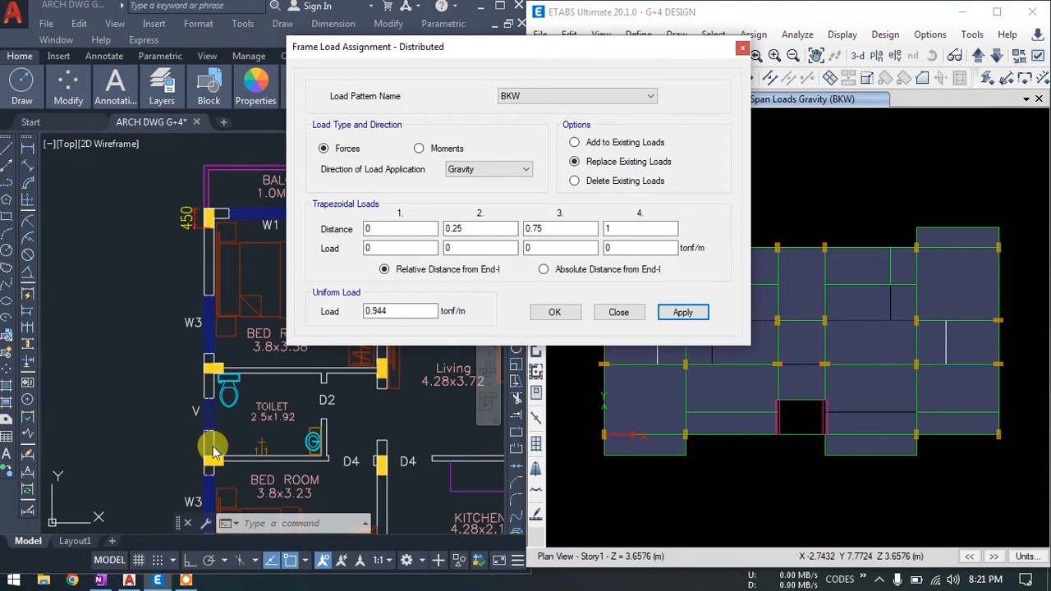
left_click_drag(526, 66, 315, 90)
left_click(605, 336)
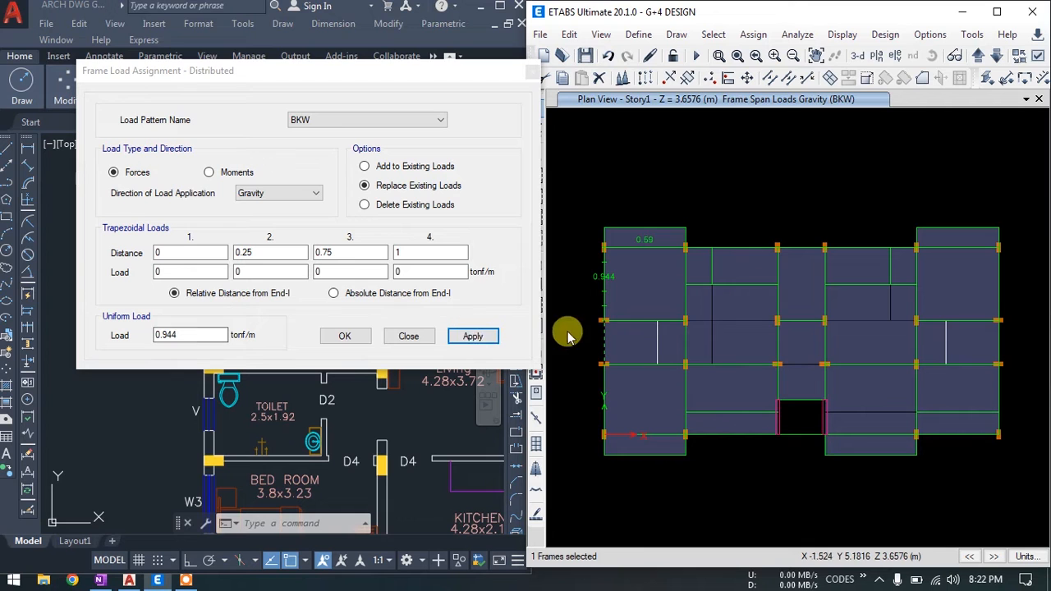
left_click(475, 338)
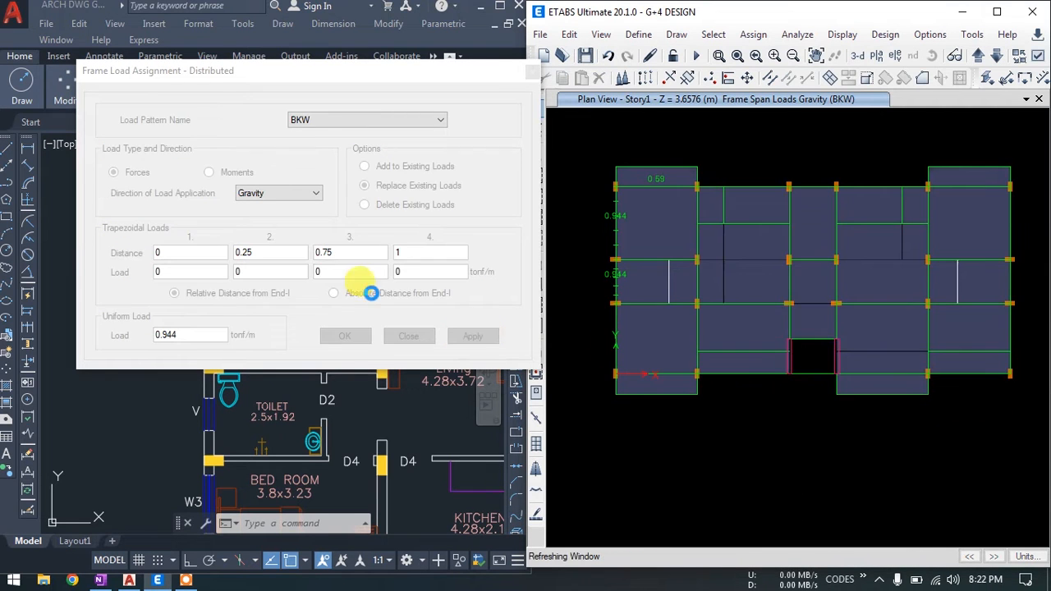
Using the OneNote 70% solid wall value, replace the BKW loads on the top-left bedroom and toilet outer beams with 0.826 tonf/m
mouse_move(336, 77)
left_mouse_down()
mouse_move(345, 22)
mouse_move(345, 88)
left_mouse_up()
left_click(615, 280)
double_click(204, 346)
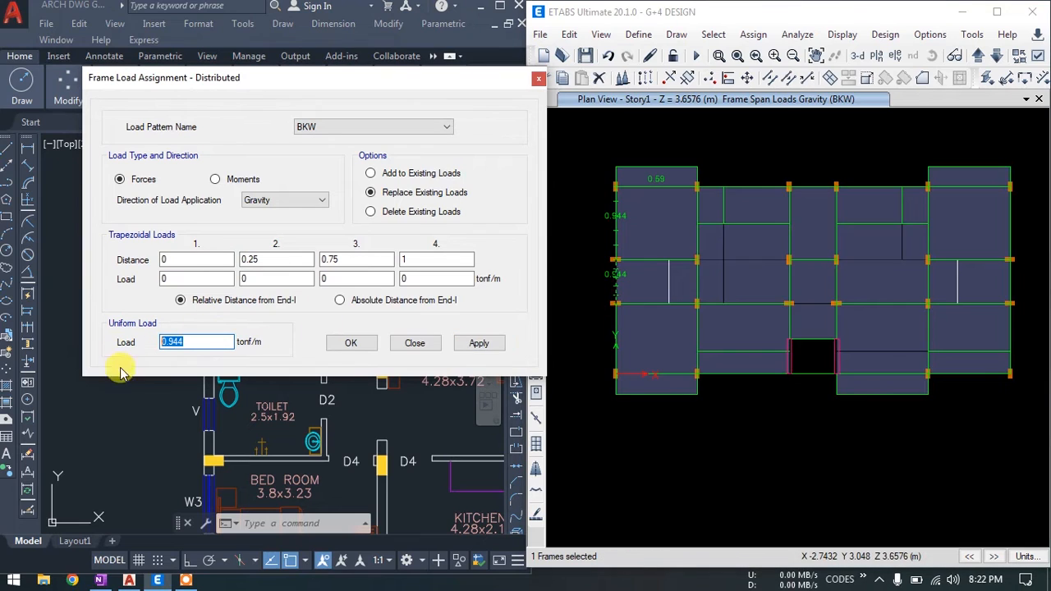
left_click(99, 581)
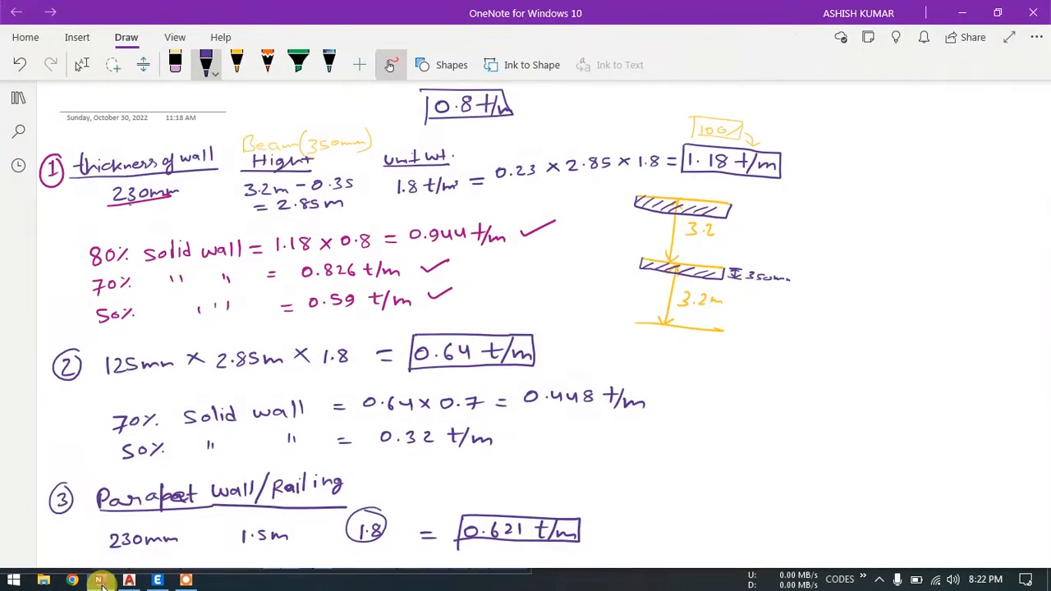
left_click(99, 580)
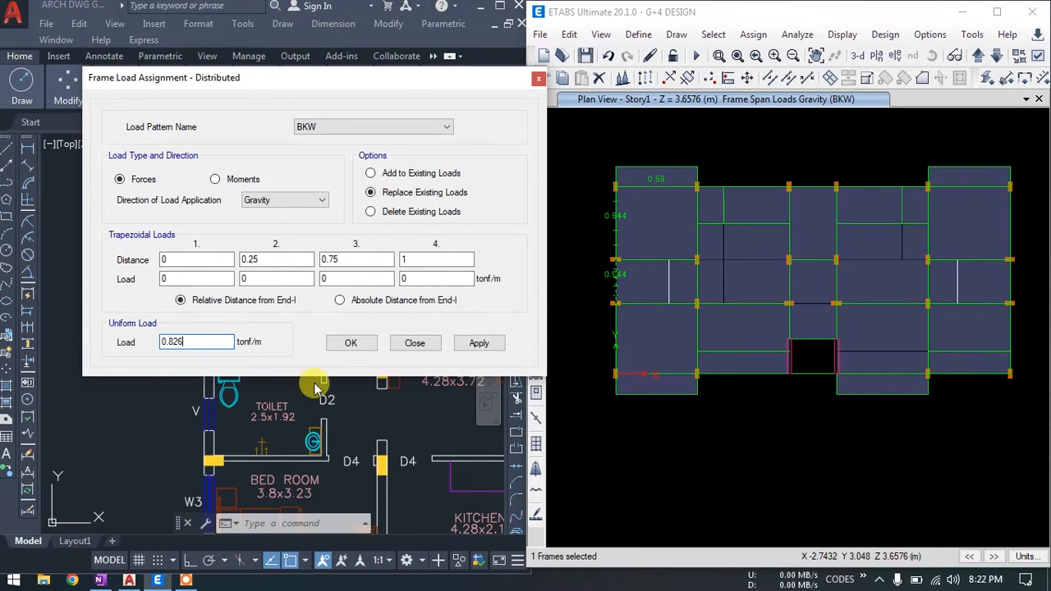
left_click(616, 225)
left_click(477, 343)
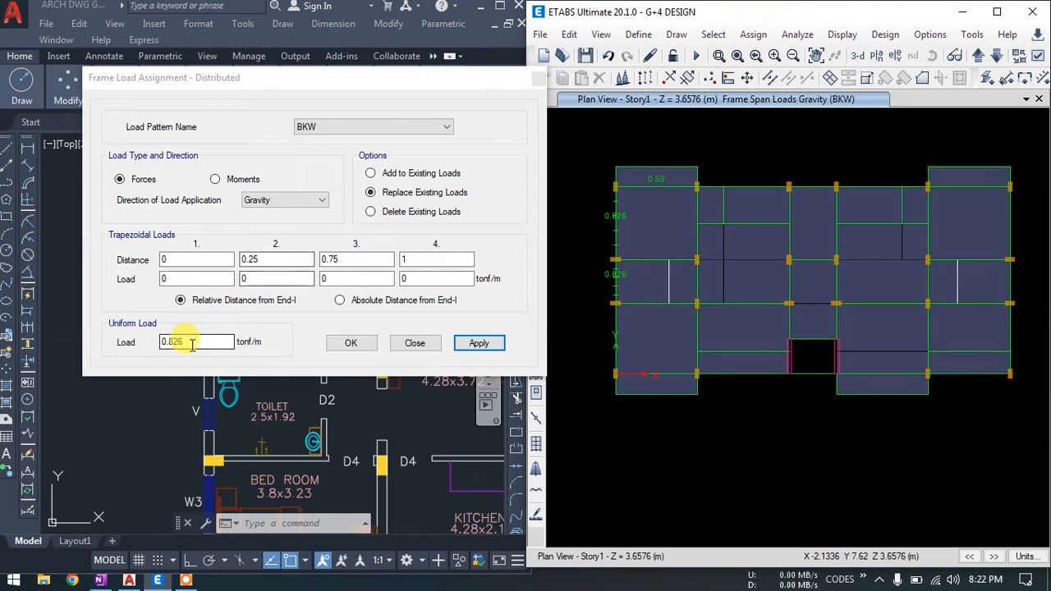
Inspect the loads assigned to the top-left bedroom's outer beam in its beam information
right_click(617, 231)
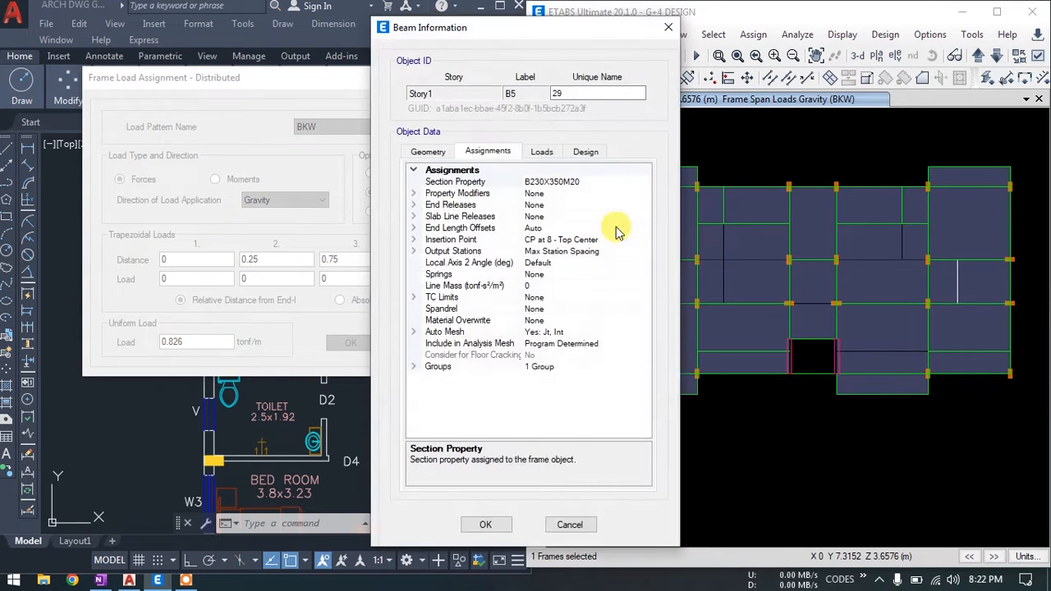
left_click(542, 155)
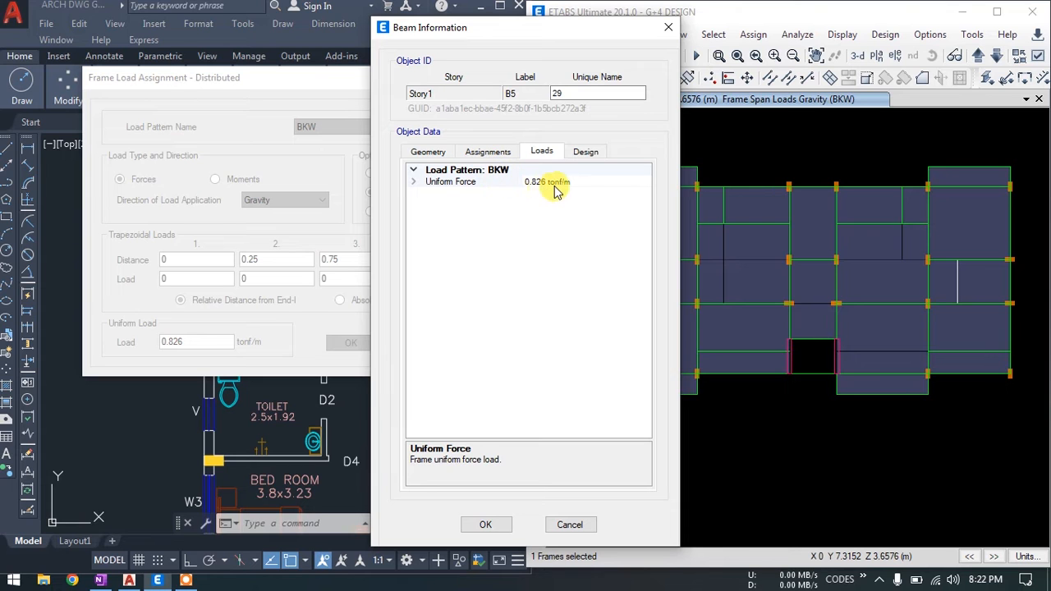
left_click(572, 530)
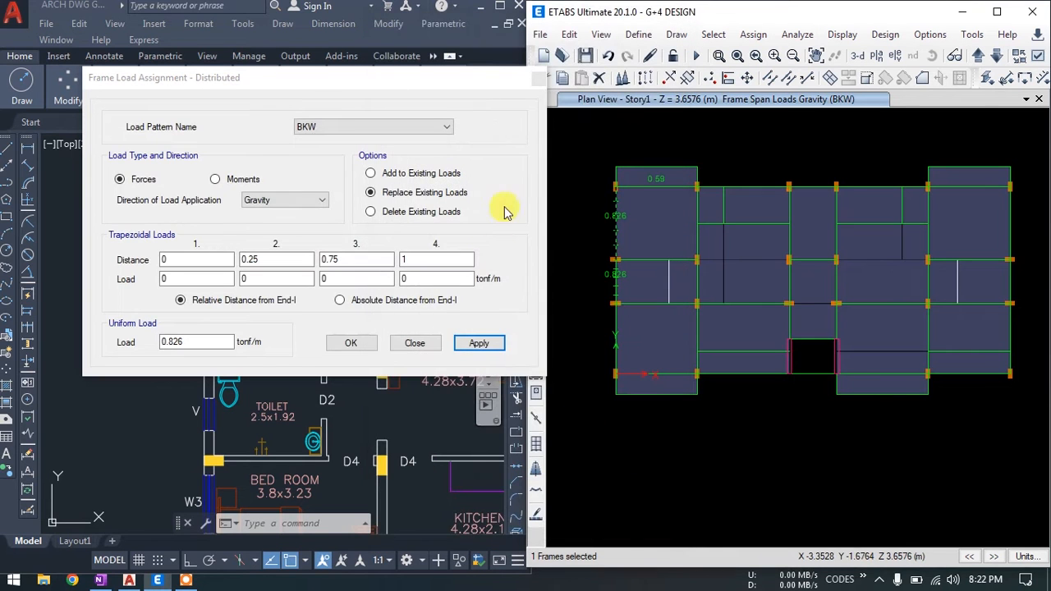
Close the load assignment, focus the AutoCAD plan on the lower-left 3.8x3.23 bedroom and add its outer side beam to the ETABS selection
left_click_drag(470, 91, 504, 79)
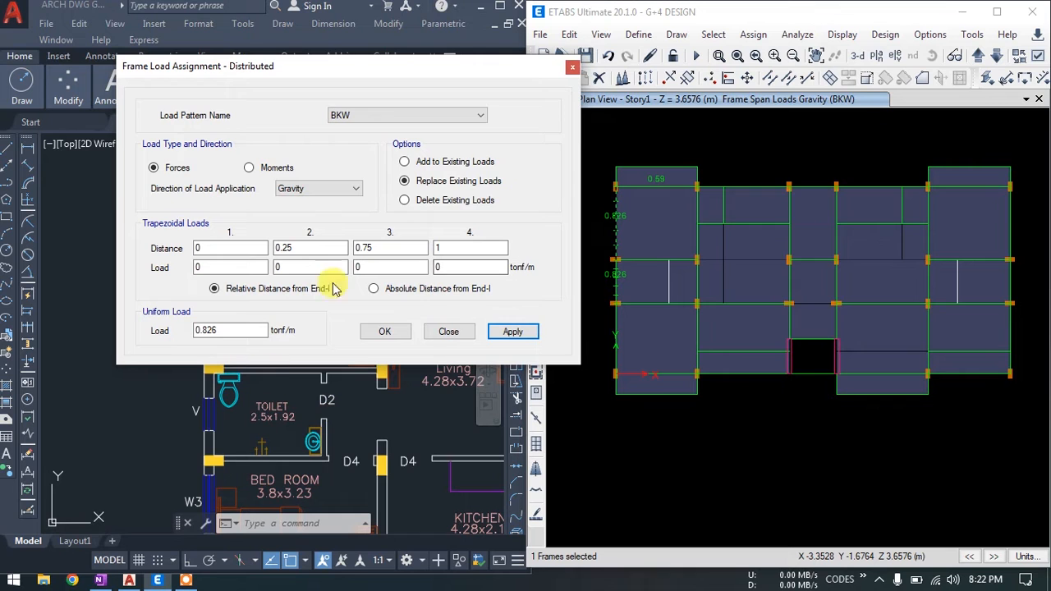
left_click(573, 71)
left_click(367, 465)
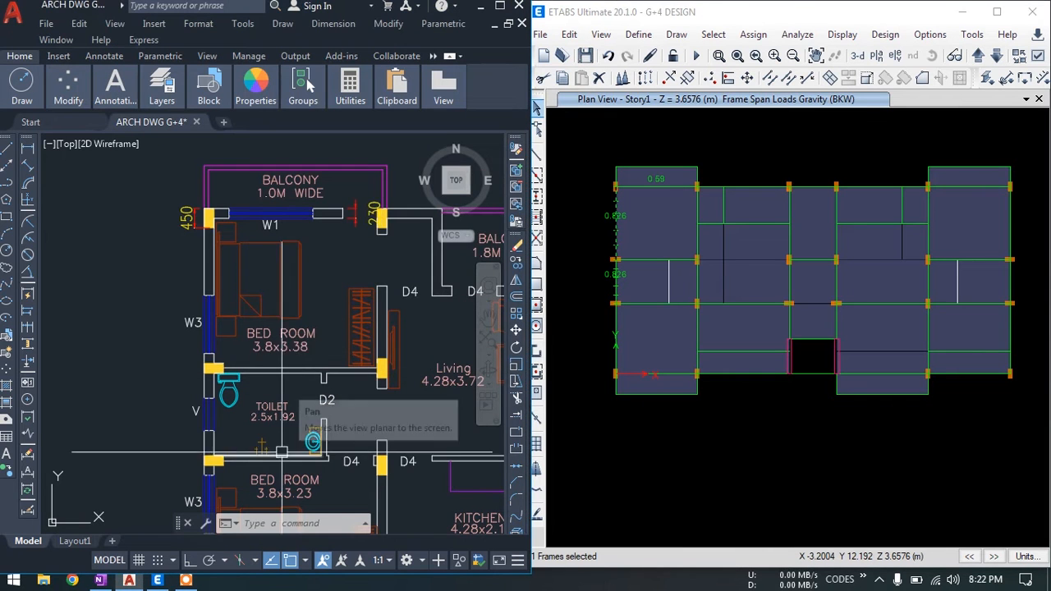
middle_click_drag(283, 454, 240, 270)
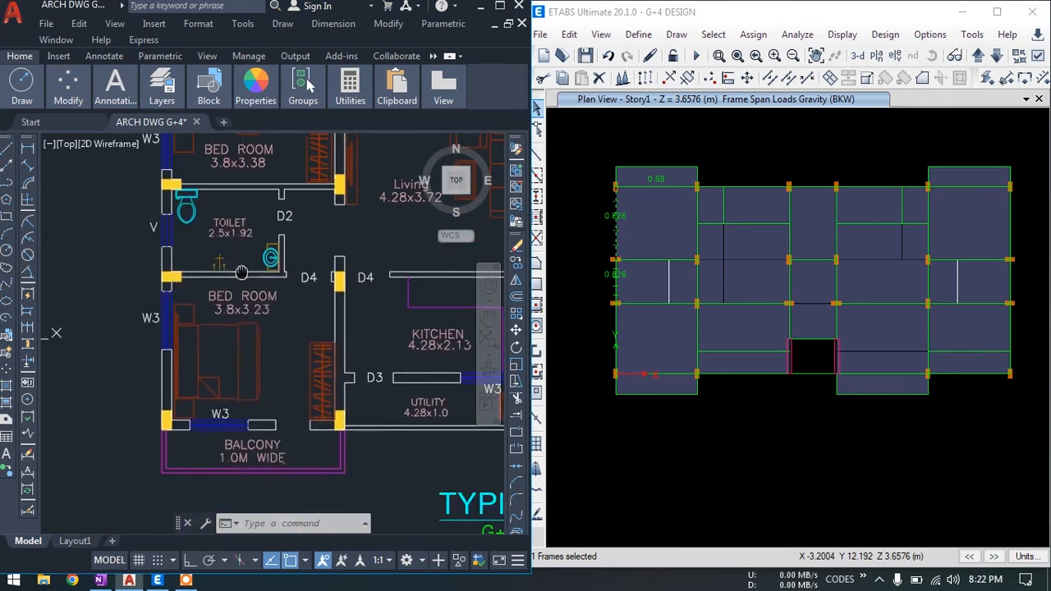
left_click(616, 321)
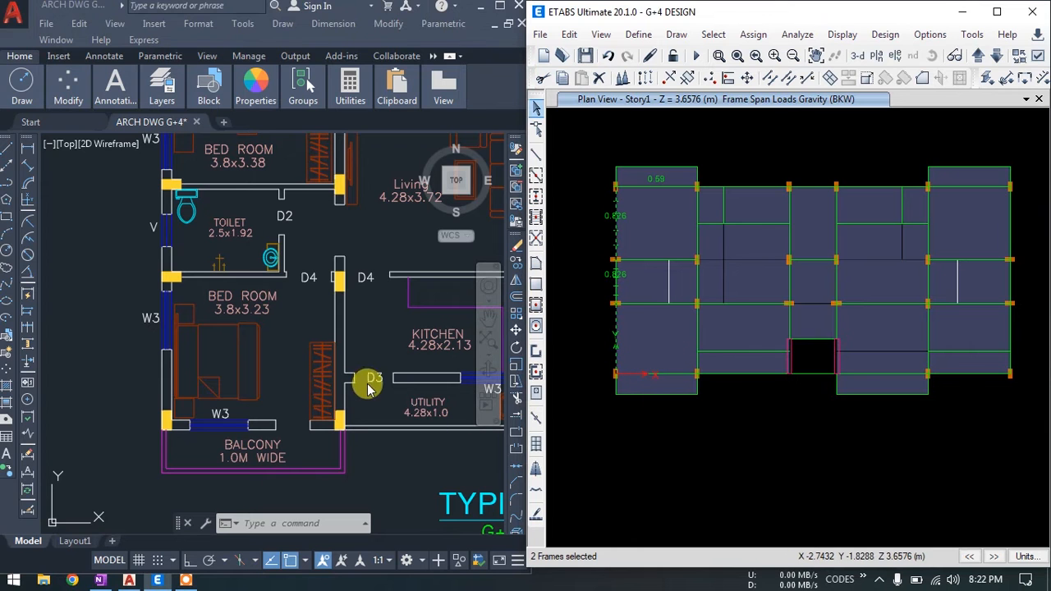
Compare the opposite end of the AutoCAD floor plan and add the far-right bedroom and toilet outer beams to the ETABS selection
scroll(265, 410, "down", 4)
scroll(308, 401, "up", 4)
scroll(276, 395, "down", 2)
scroll(276, 396, "down", 3)
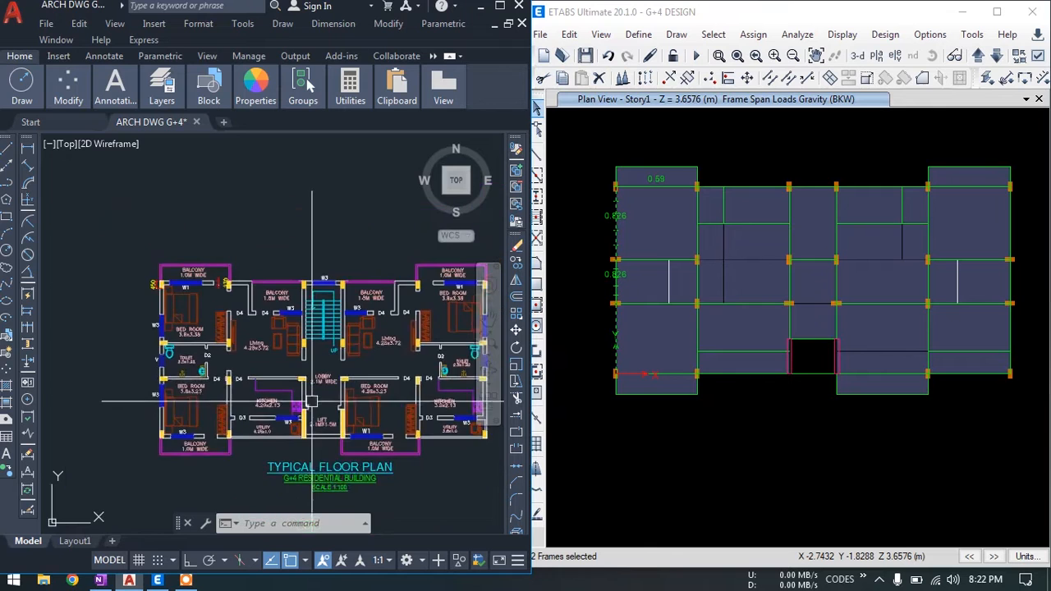
scroll(416, 418, "up", 2)
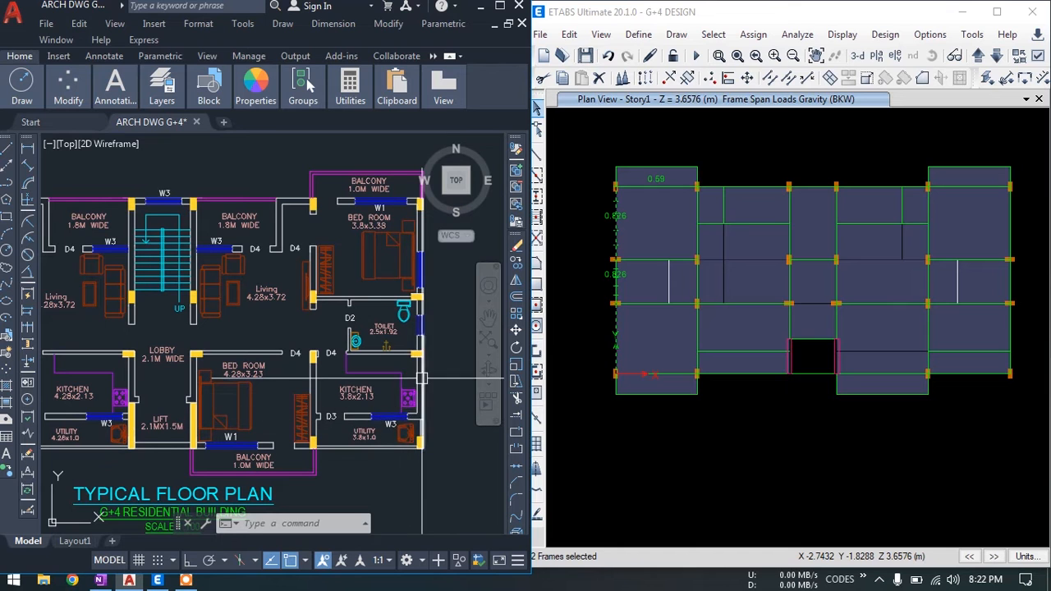
middle_click_drag(414, 412, 386, 415)
scroll(390, 331, "up", 2)
middle_click_drag(389, 331, 380, 384)
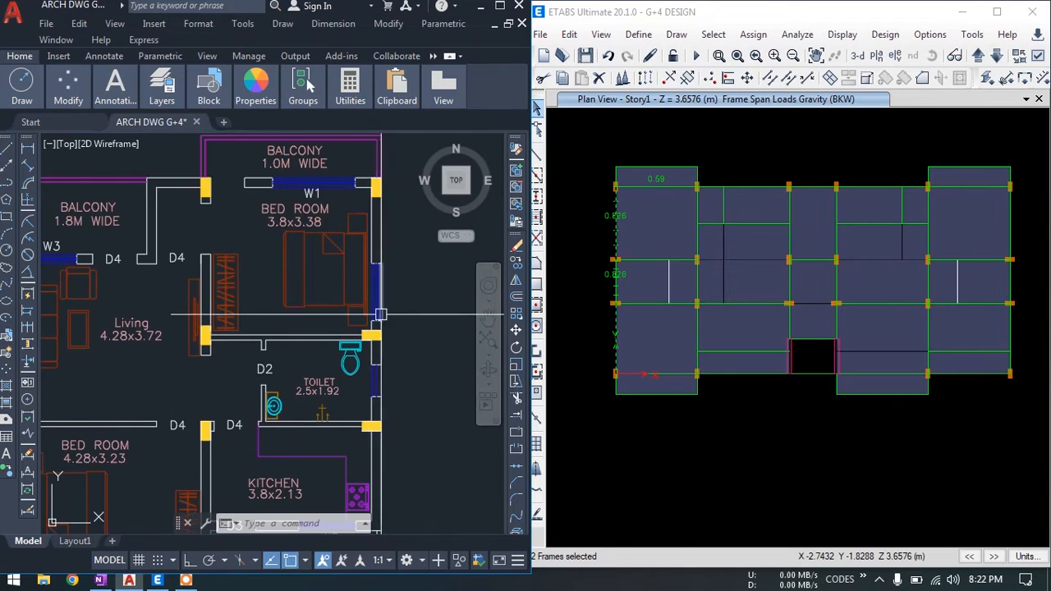
scroll(378, 318, "down", 2)
middle_click_drag(315, 286, 385, 277)
middle_click_drag(797, 319, 698, 320)
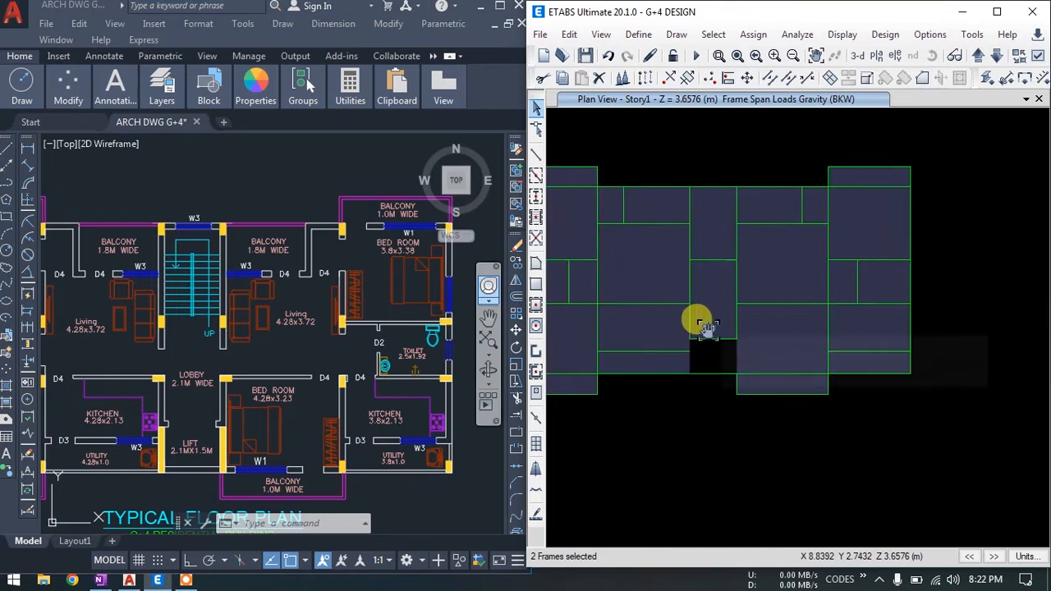
left_click(909, 282)
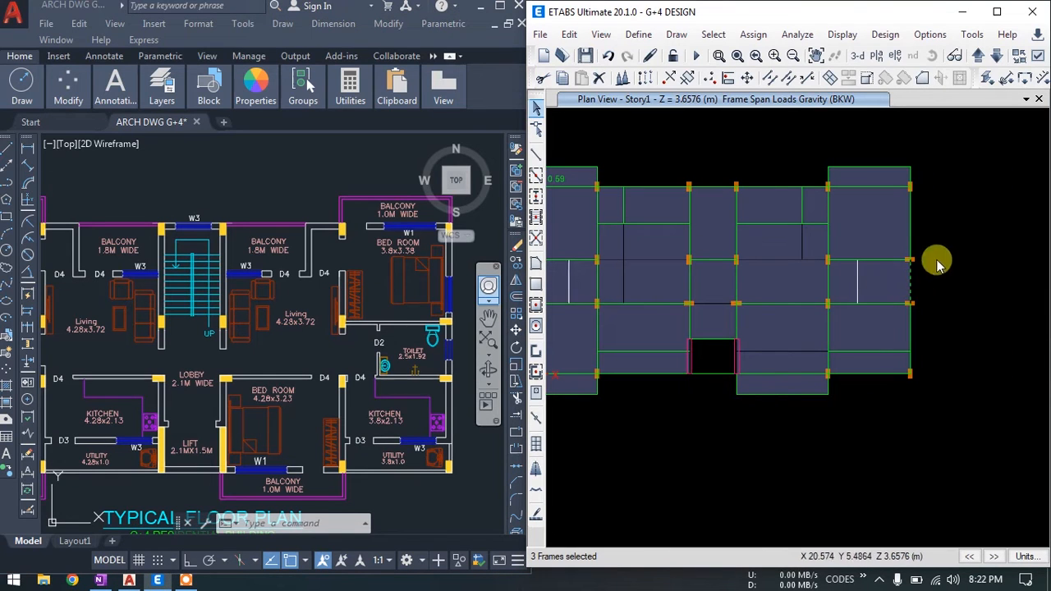
left_click(911, 223)
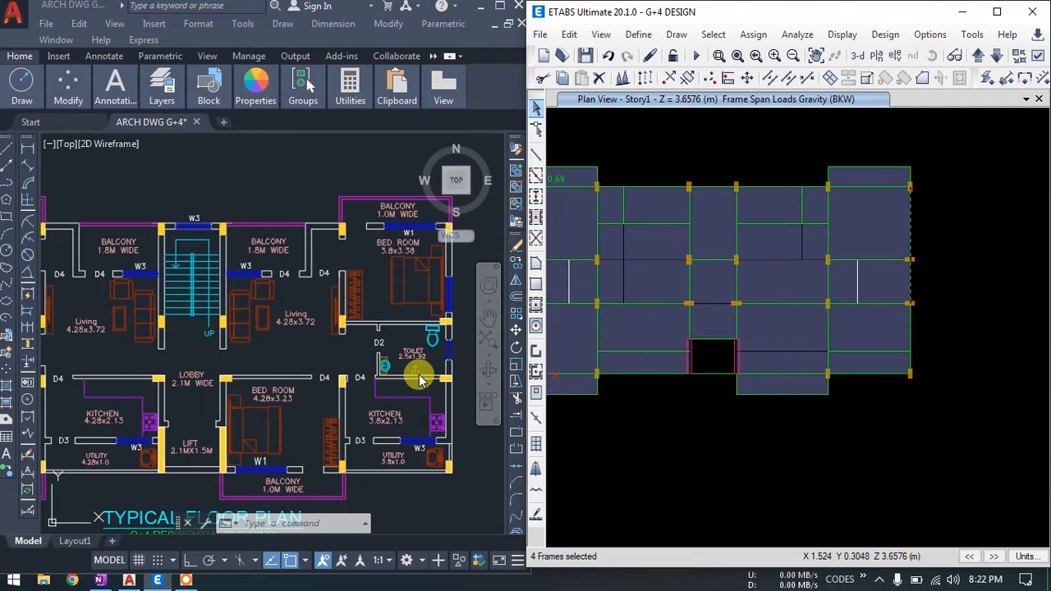
Assign a uniform BKW gravity load of 0.826 tonf/m to the selected Story1 outer beams, replacing existing loads
left_click(763, 34)
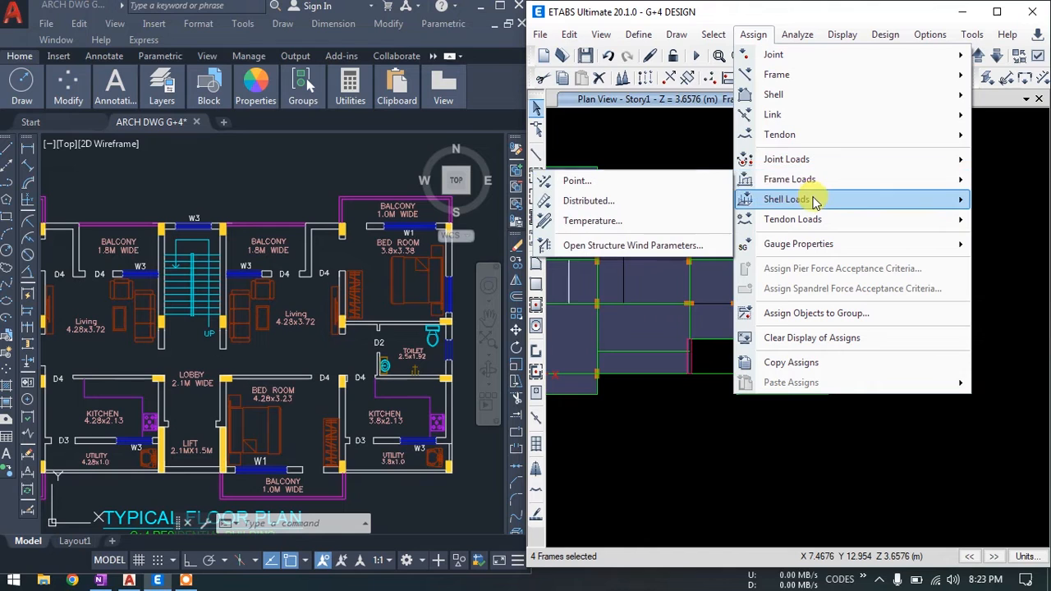
left_click(616, 202)
double_click(212, 331)
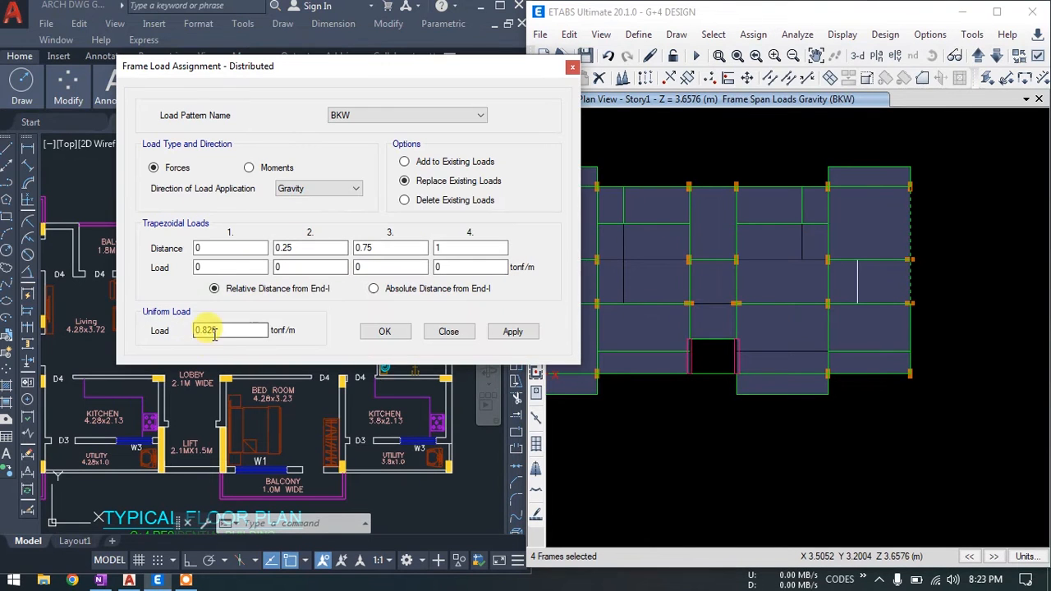
left_click(513, 332)
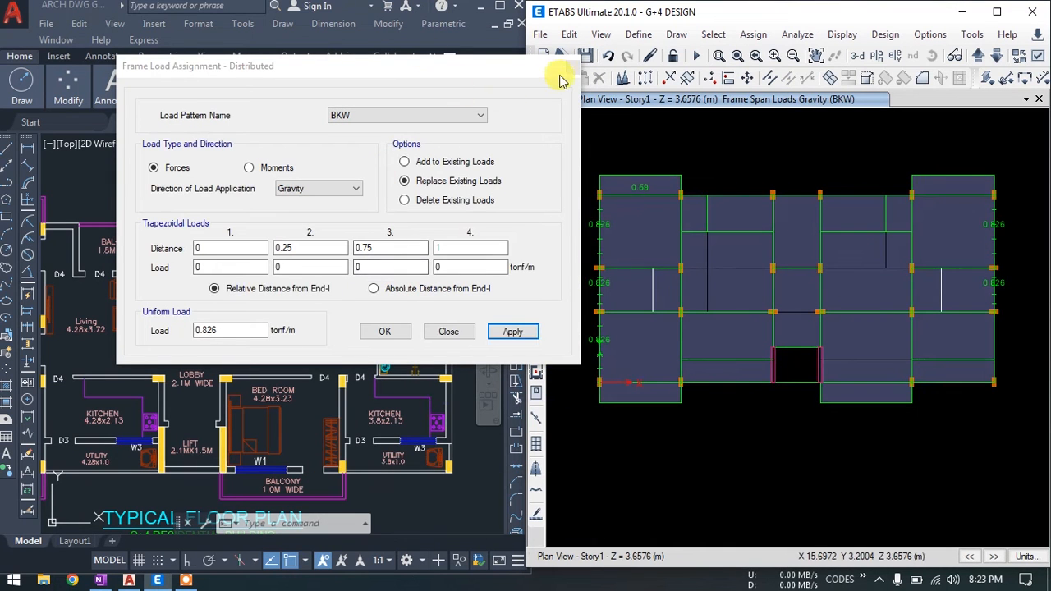
Examine the AutoCAD floor plan from end to end for outer walls with windows and doors along the balconies and utilities
left_click_drag(480, 79, 894, 66)
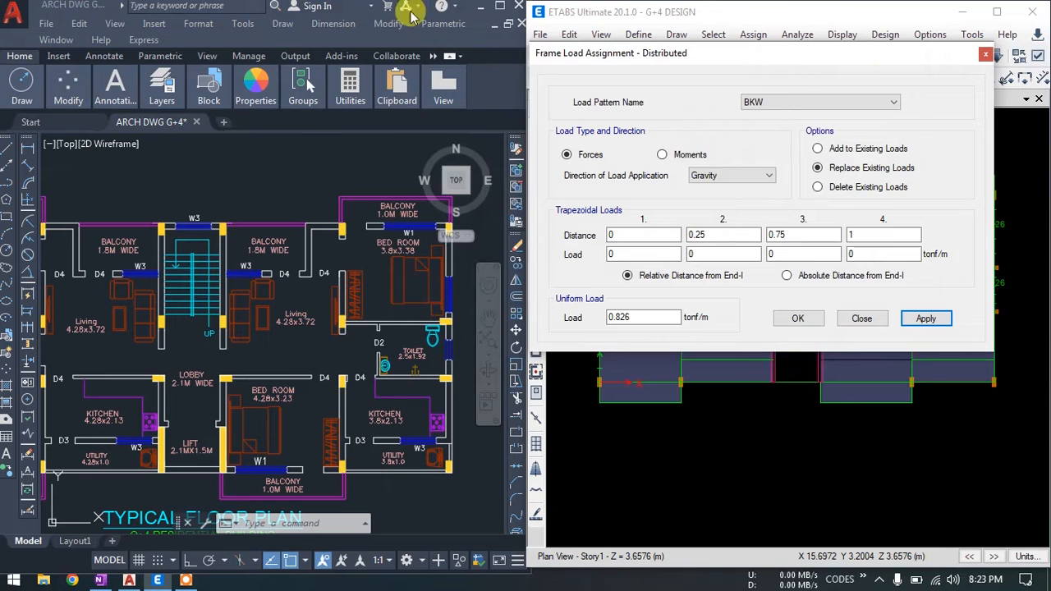
left_click(104, 11)
middle_click_drag(223, 326, 400, 300)
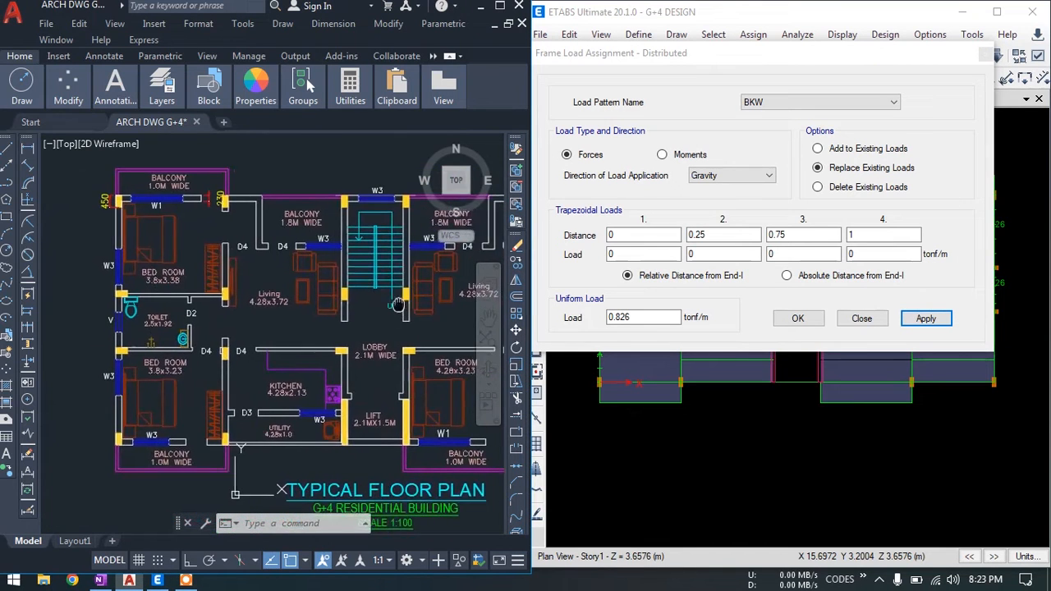
middle_click_drag(156, 470, 112, 465)
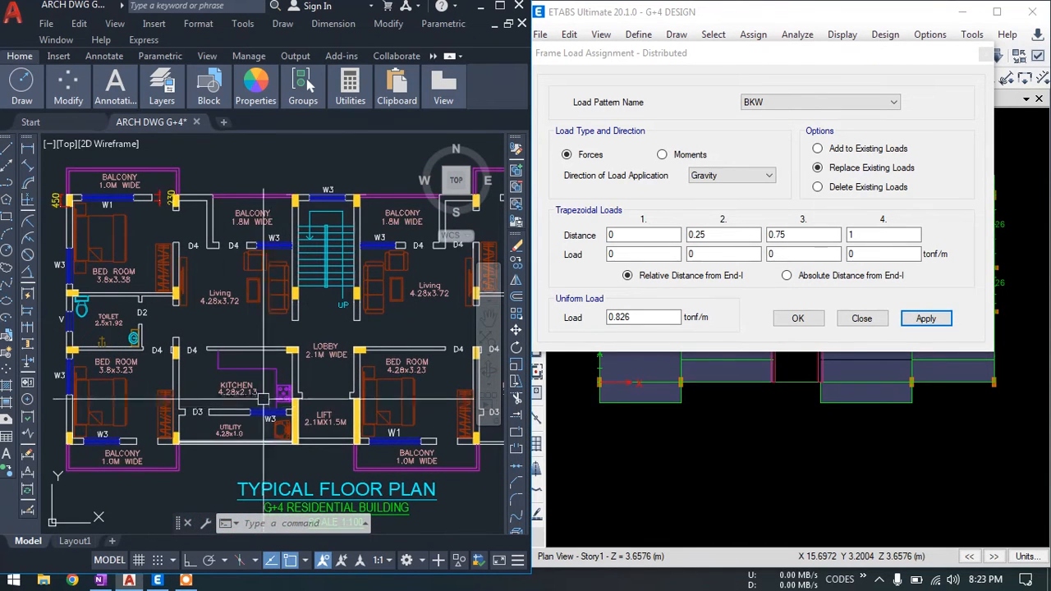
middle_click_drag(243, 239, 150, 269)
middle_click_drag(304, 279, 217, 279)
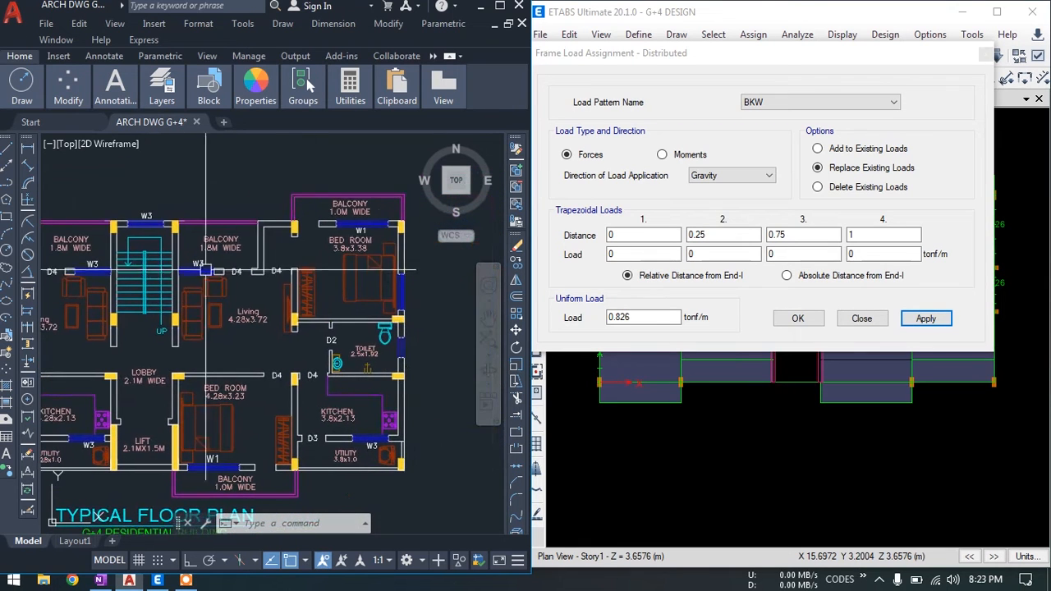
Assign a uniform BKW gravity load of 0.59 tonf/m to the windowed Story1 beams along the living rooms, bedroom balconies and utilities, replacing existing loads
left_click(784, 54)
left_click_drag(785, 54, 329, 91)
left_click(722, 239)
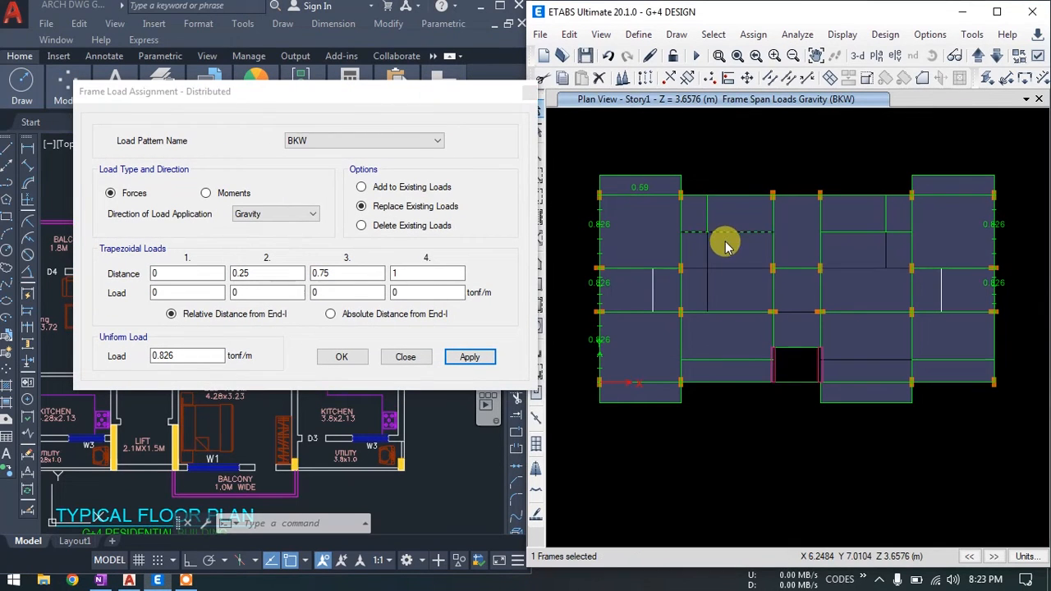
left_click(652, 384)
left_click(721, 363)
left_click(876, 383)
left_click(947, 198)
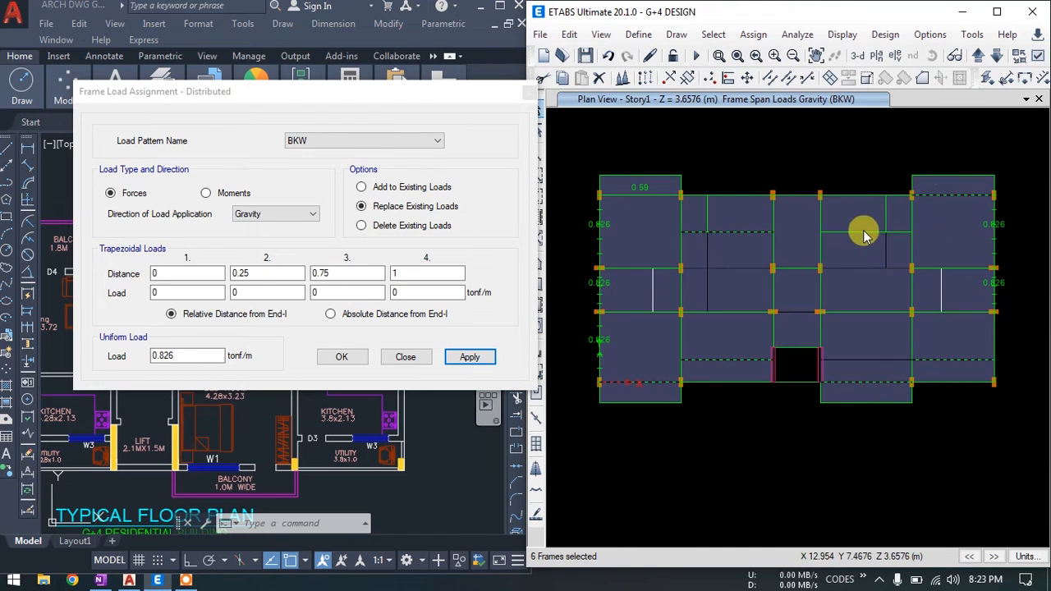
left_click(872, 233)
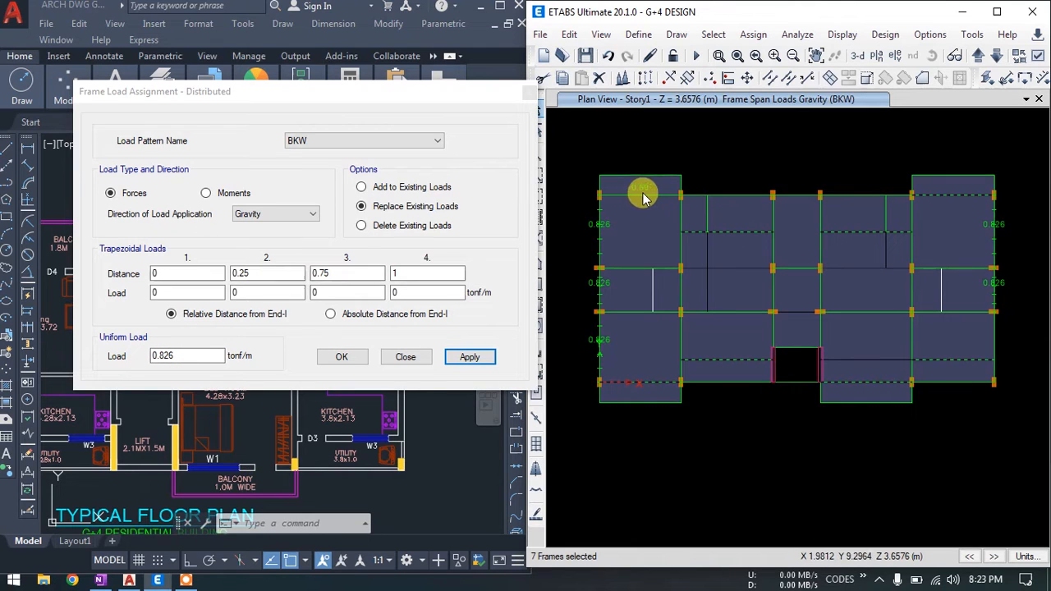
left_click_drag(203, 357, 137, 362)
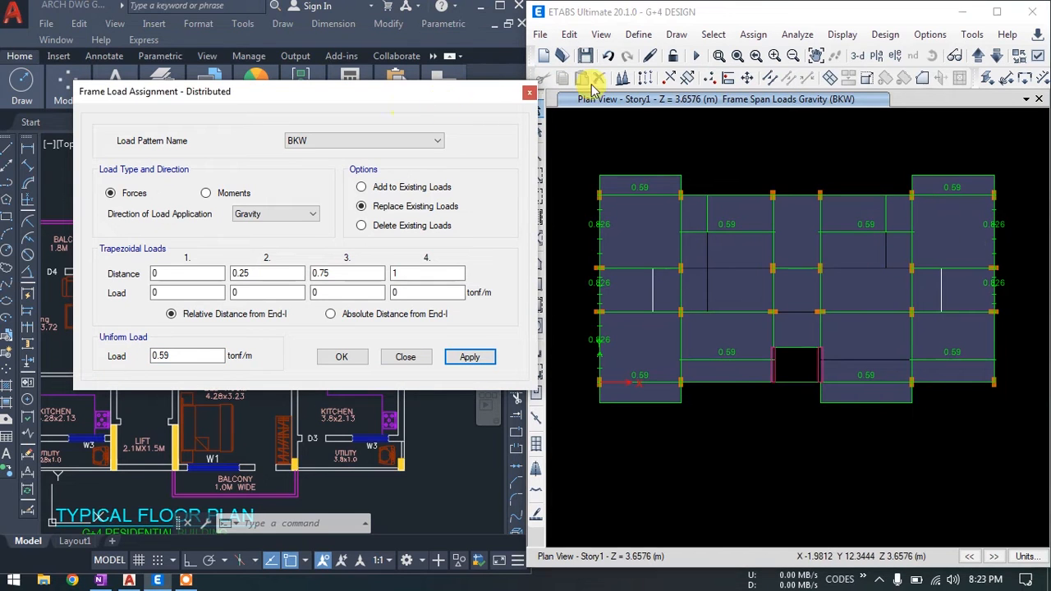
Check the solid side wall of the living-room balcony on the AutoCAD plan against the 230 mm wall loads in OneNote
left_click_drag(400, 97, 690, 75)
scroll(252, 305, "down", 2)
middle_click_drag(113, 282, 267, 291)
scroll(236, 290, "up", 4)
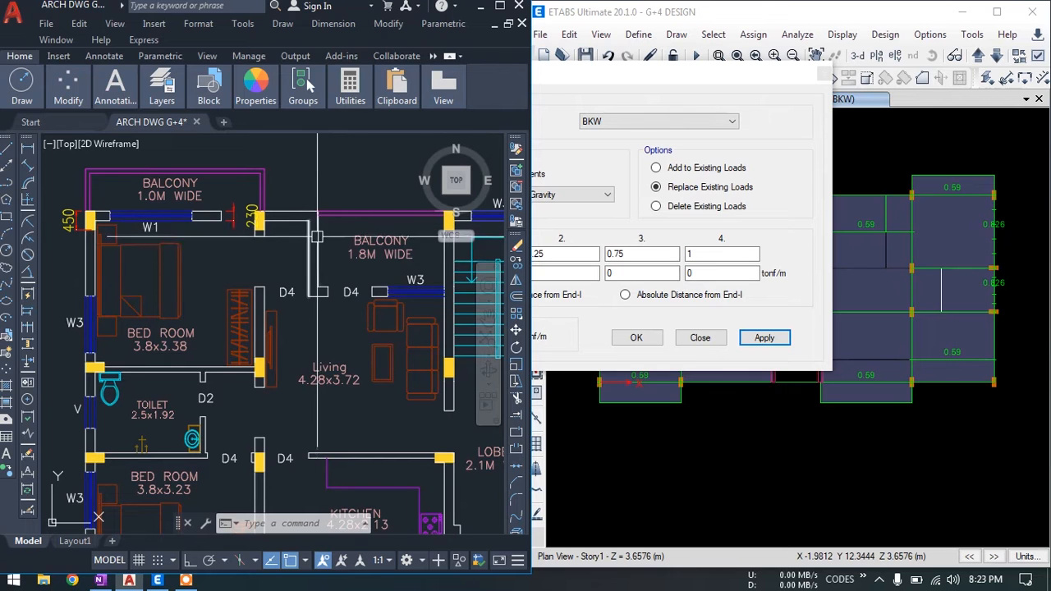
left_click(100, 580)
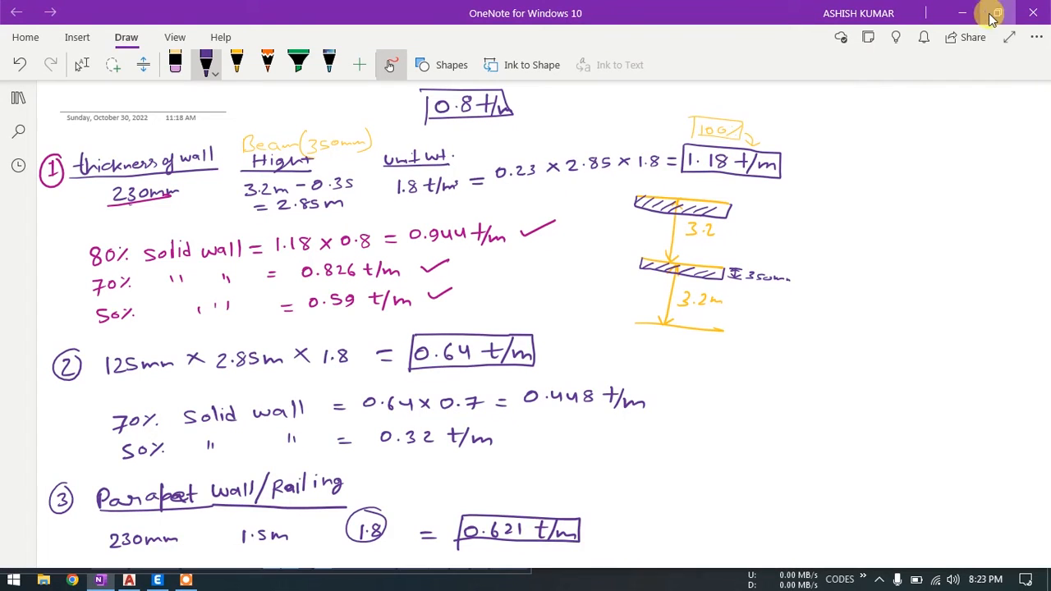
left_click(962, 12)
Assign a uniform BKW gravity load of 1.18 tonf/m to the short side beams of both living-room balconies, replacing existing loads
left_click_drag(654, 80, 326, 112)
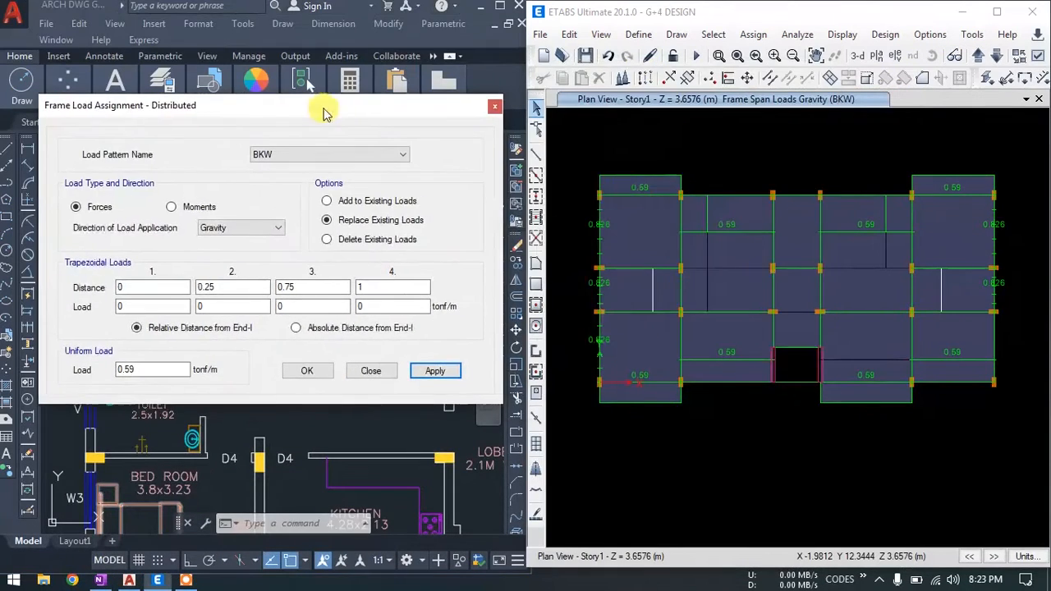
left_click(706, 210)
left_click(887, 212)
double_click(176, 369)
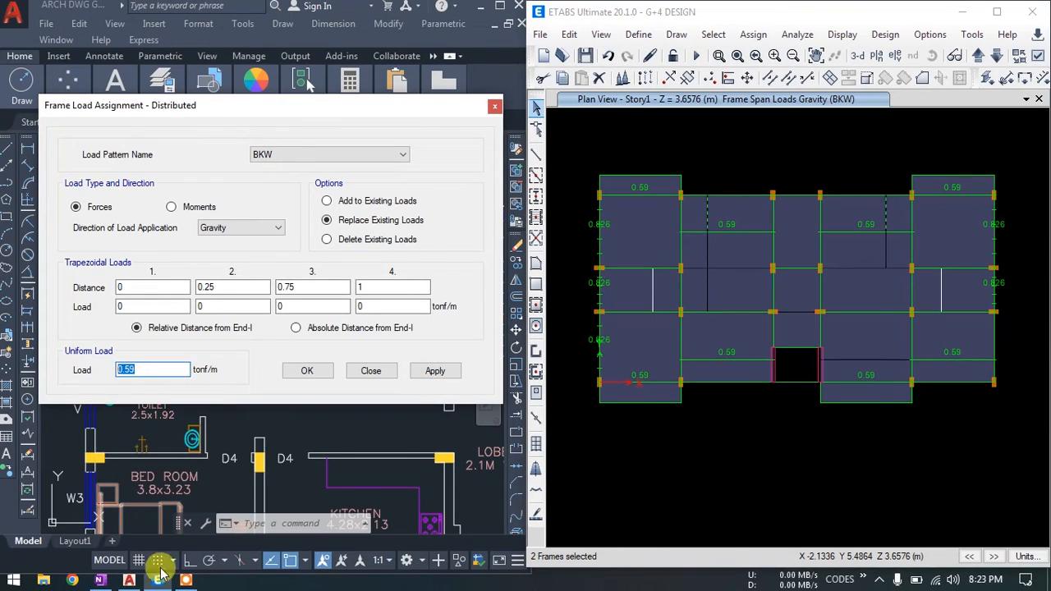
left_click(100, 581)
left_click(100, 581)
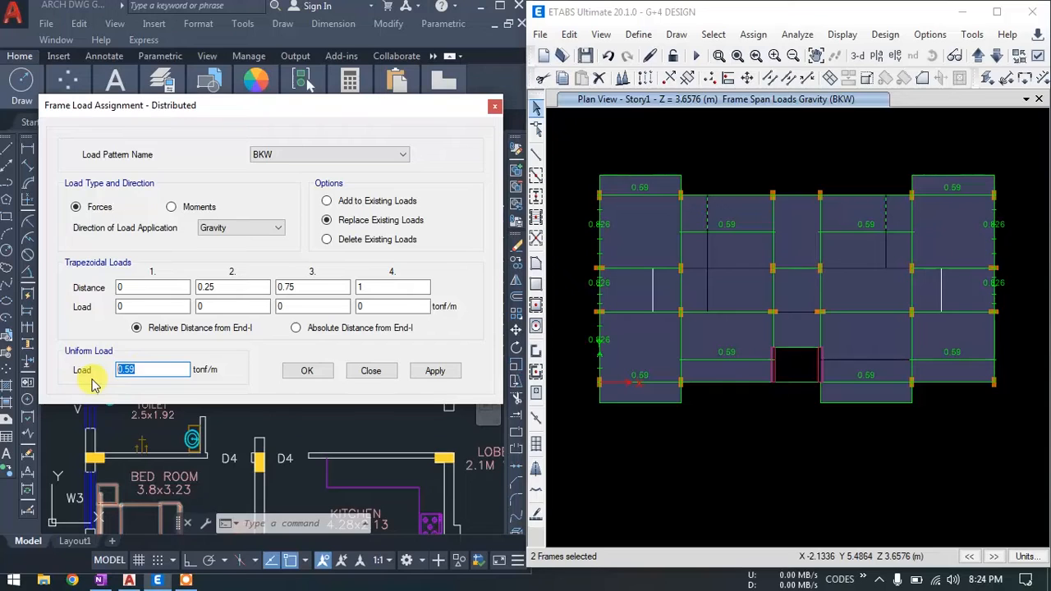
left_click(447, 375)
Assign the 1.18 tonf/m uniform BKW load to the two side beams of the staircase bay
left_click_drag(394, 105, 337, 112)
left_click(774, 236)
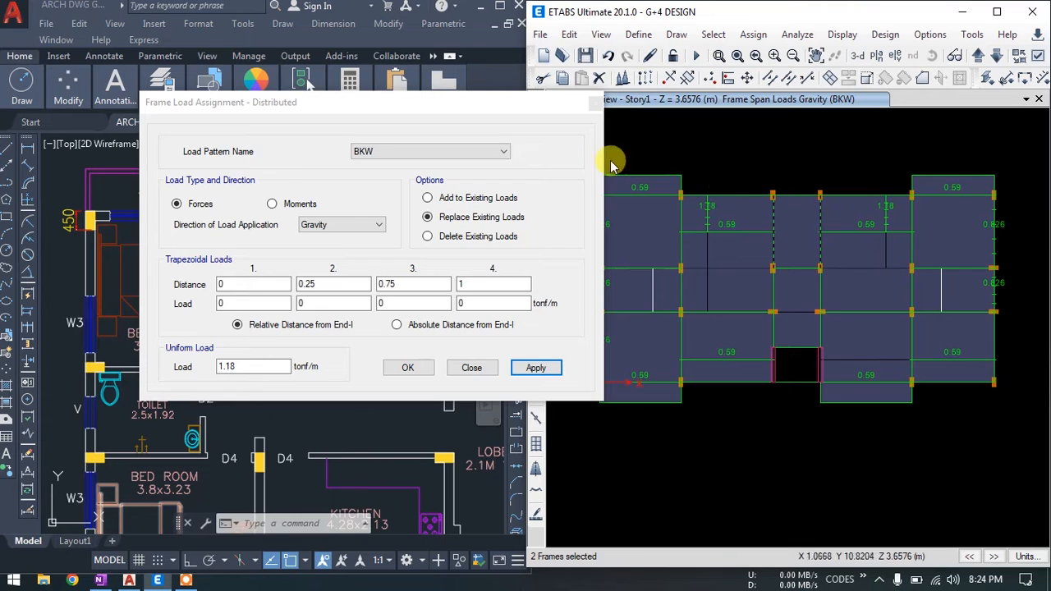
left_click_drag(521, 106, 558, 191)
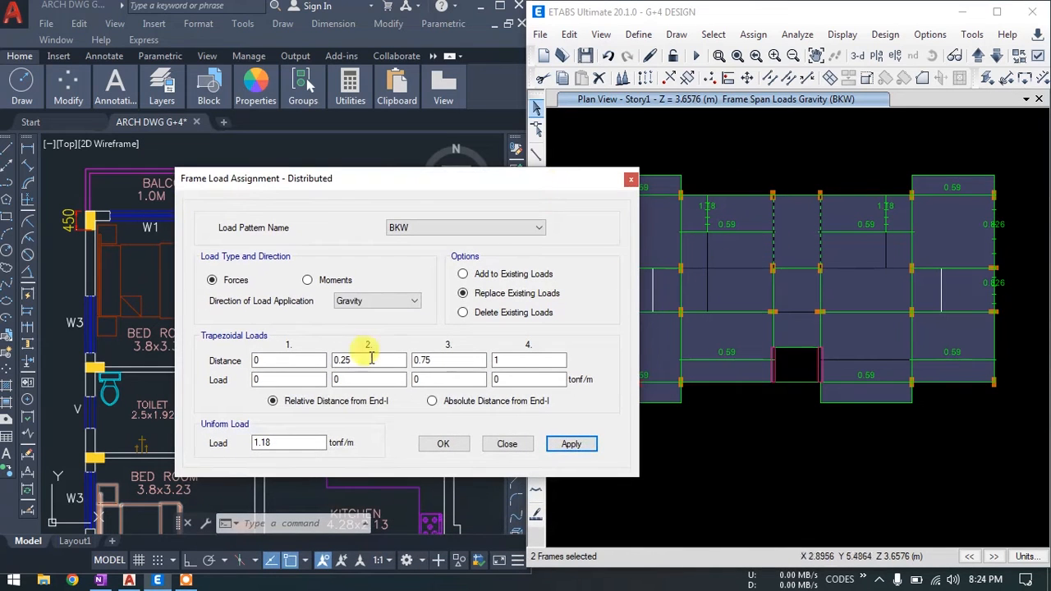
left_click(589, 448)
Check the staircase walls and the W3 window on the AutoCAD plan, and close the load assignment
left_click_drag(496, 178, 794, 118)
left_click(94, 6)
middle_click_drag(393, 283, 211, 285)
left_click_drag(774, 124, 665, 99)
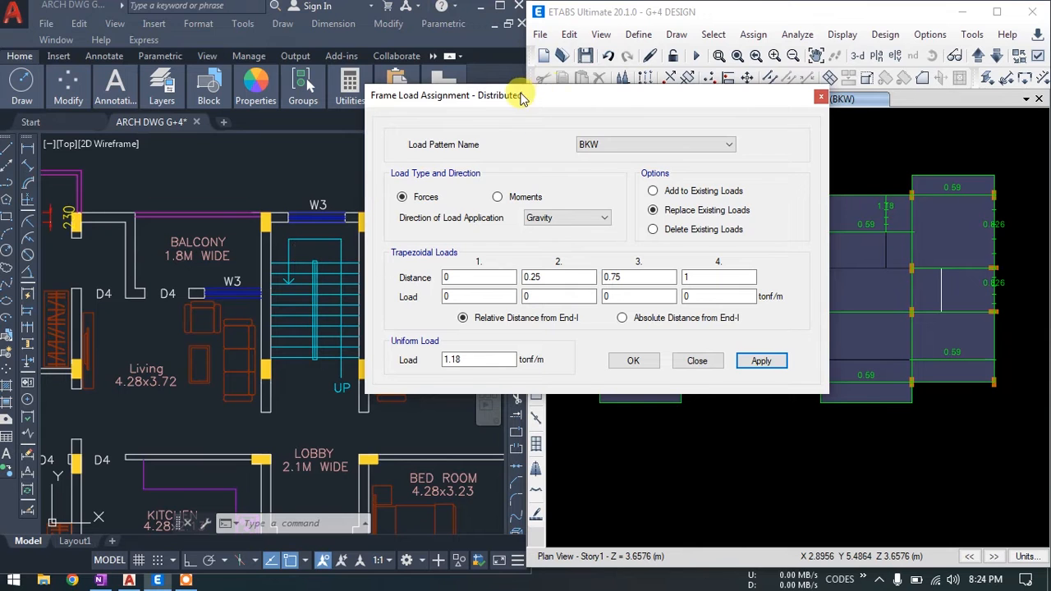
left_click_drag(526, 96, 580, 85)
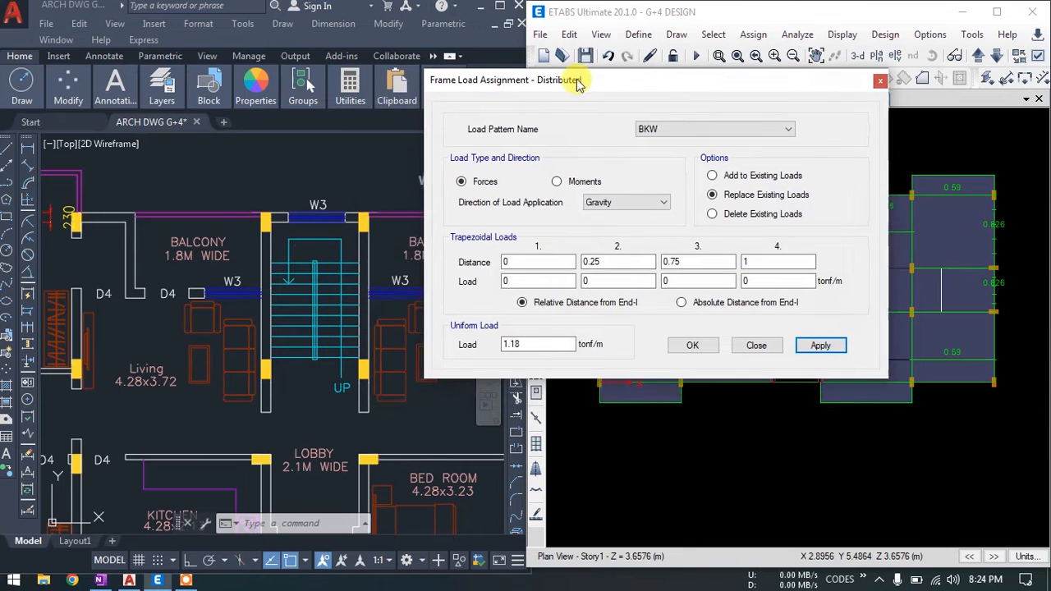
left_click(754, 345)
Assign a uniform BKW gravity load of 0.59 tonf/m to the staircase's outer W3 window beam, replacing existing loads, and close the assignment
left_click(793, 197)
left_click(317, 233)
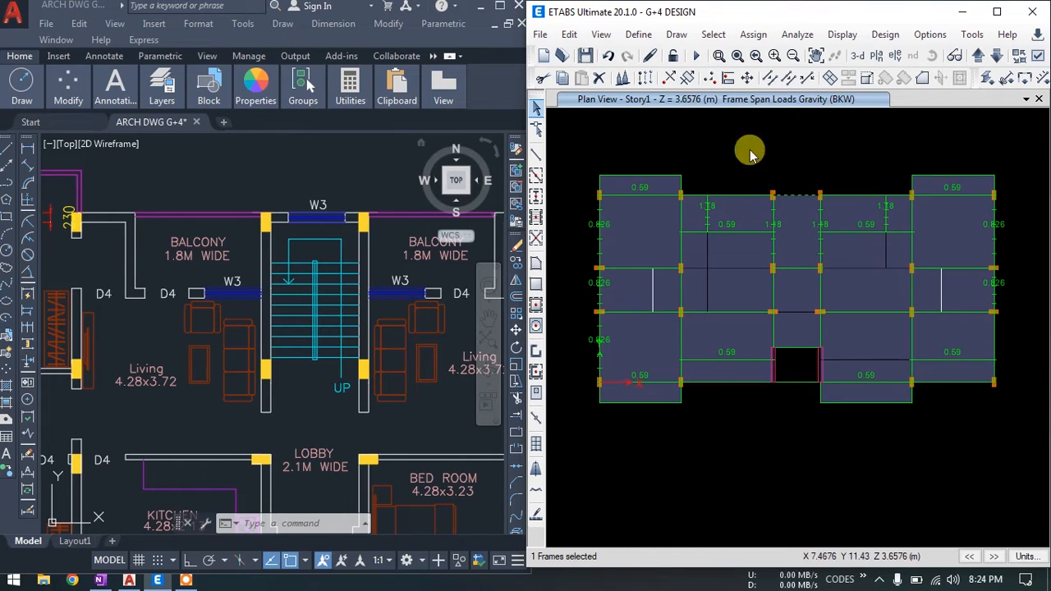
left_click(754, 36)
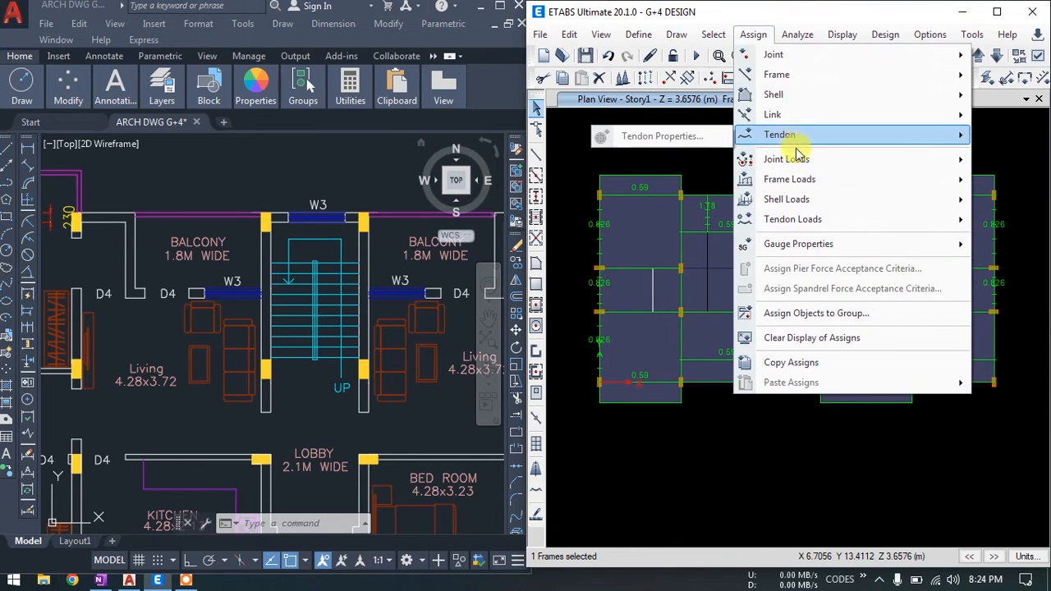
mouse_move(793, 179)
left_click(607, 201)
left_click_drag(633, 86, 271, 113)
double_click(161, 363)
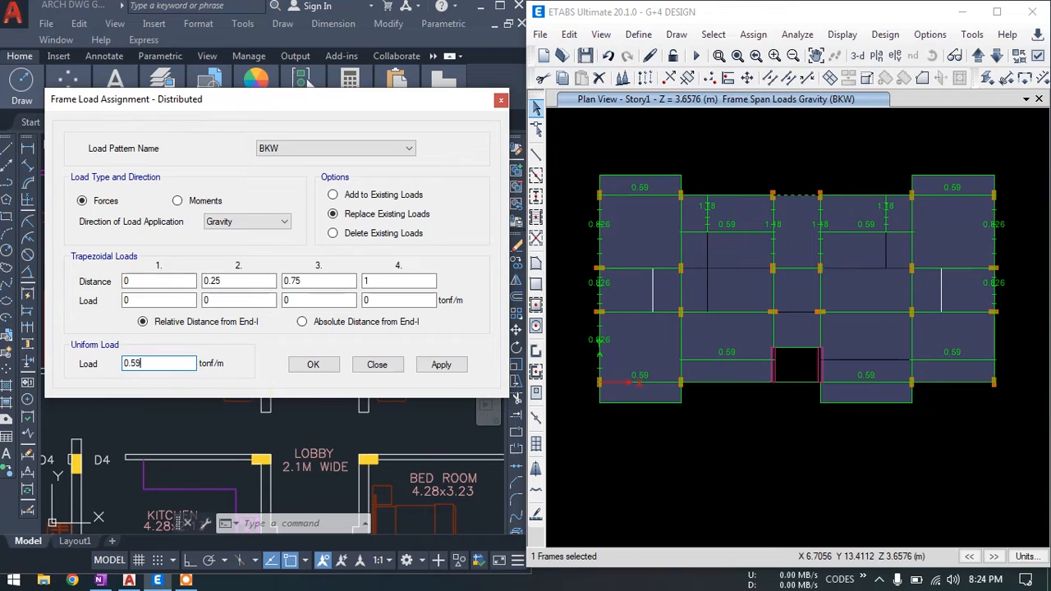
left_click(436, 368)
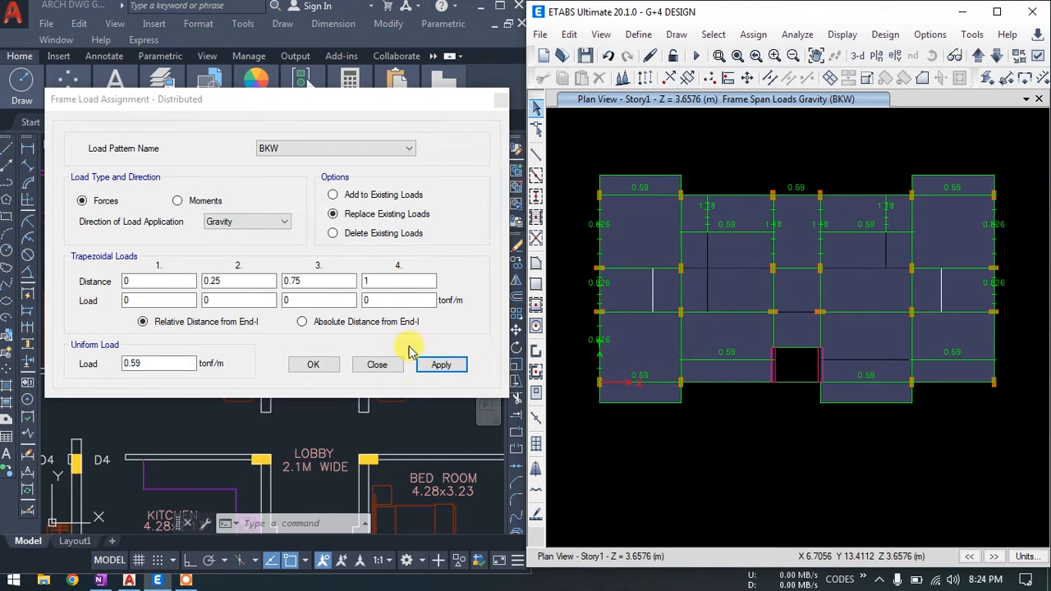
left_click(378, 365)
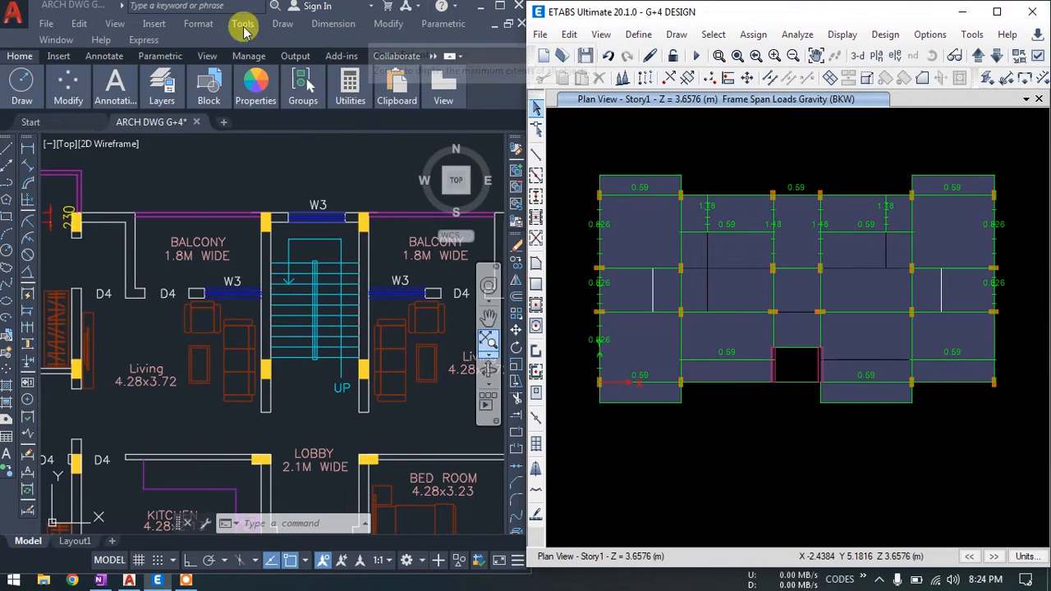
Compare the partition between the 3.8x3.38 bedroom and toilet on the AutoCAD plan with the 125 mm wall loads in OneNote
left_click(92, 9)
scroll(337, 370, "down", 5)
scroll(240, 398, "up", 5)
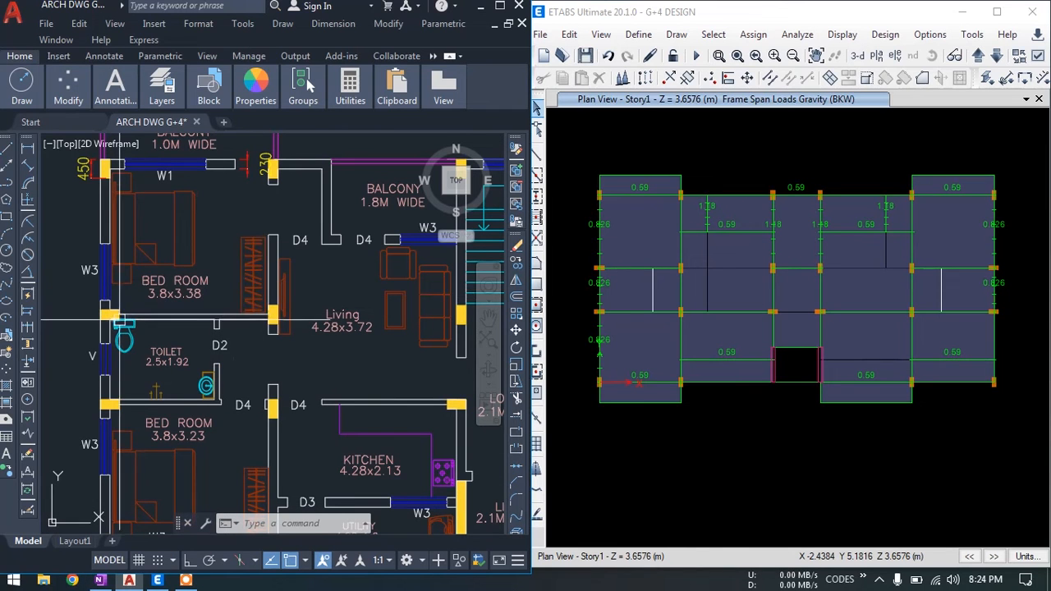
left_click(99, 580)
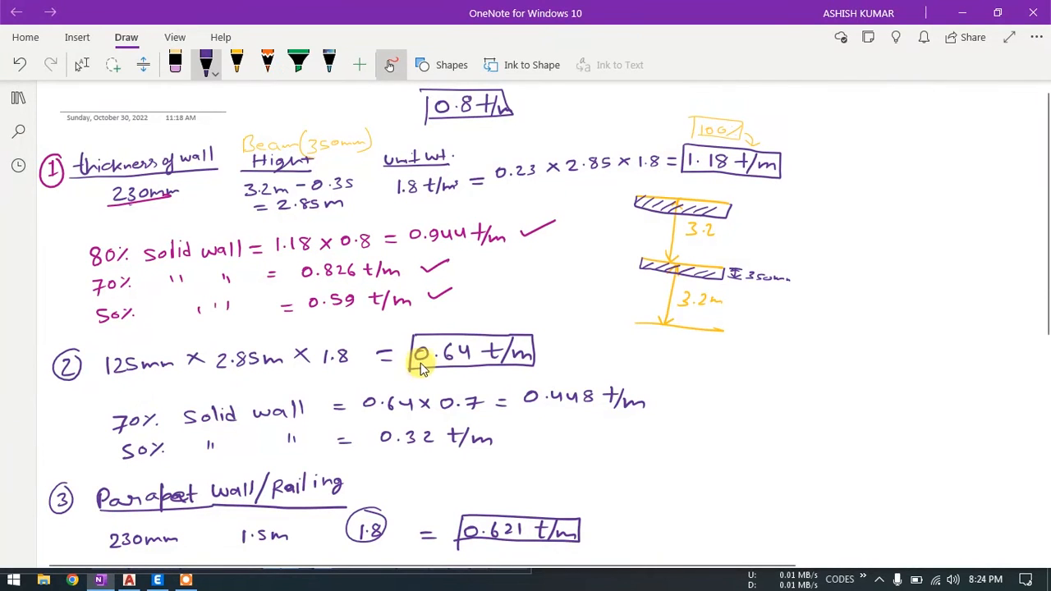
left_click(963, 13)
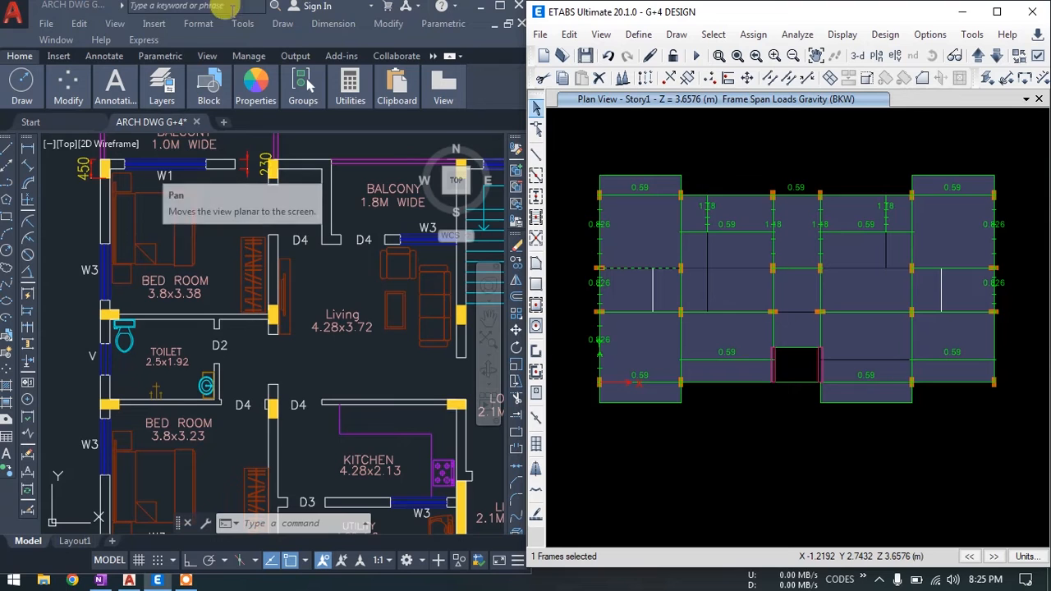
Assign a uniform BKW gravity load of 0.64 tonf/m to the bedroom–toilet partition beams at both ends of Story1, replacing existing loads
left_click(108, 14)
scroll(252, 315, "down", 4)
middle_click_drag(352, 329, 263, 339)
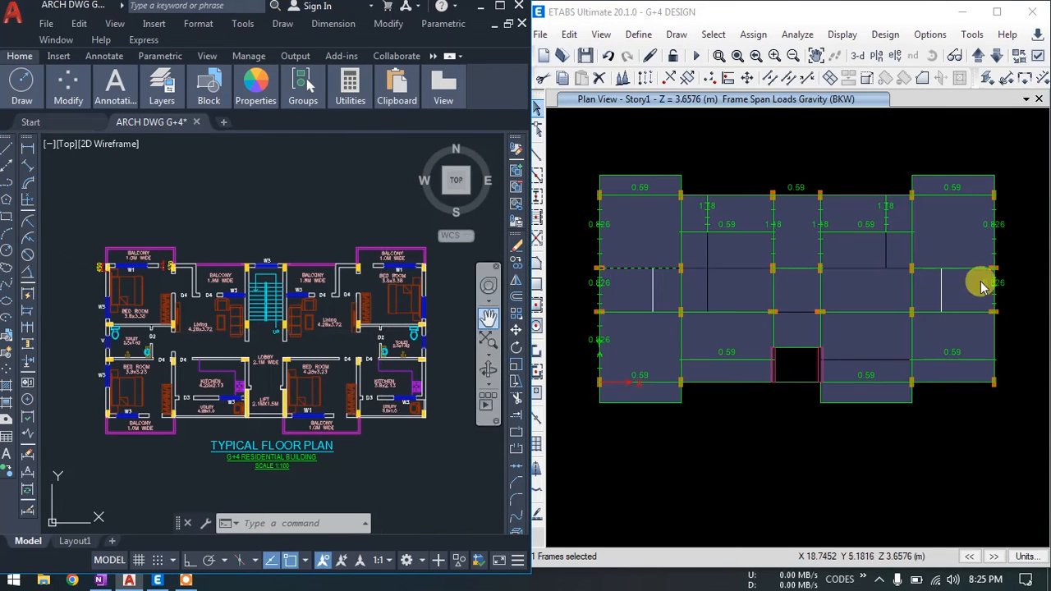
left_click(958, 269)
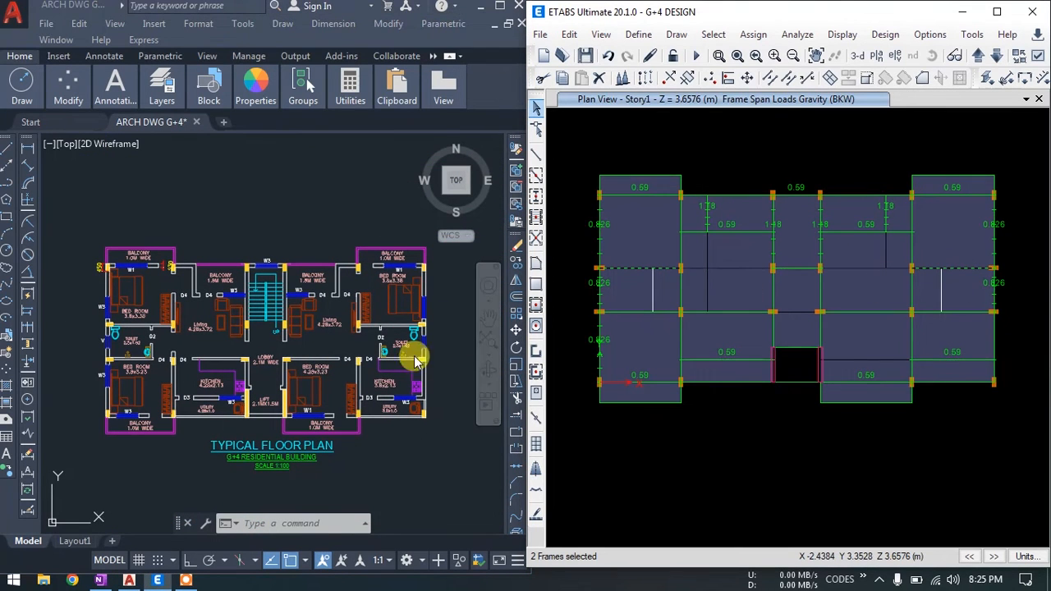
left_click(758, 34)
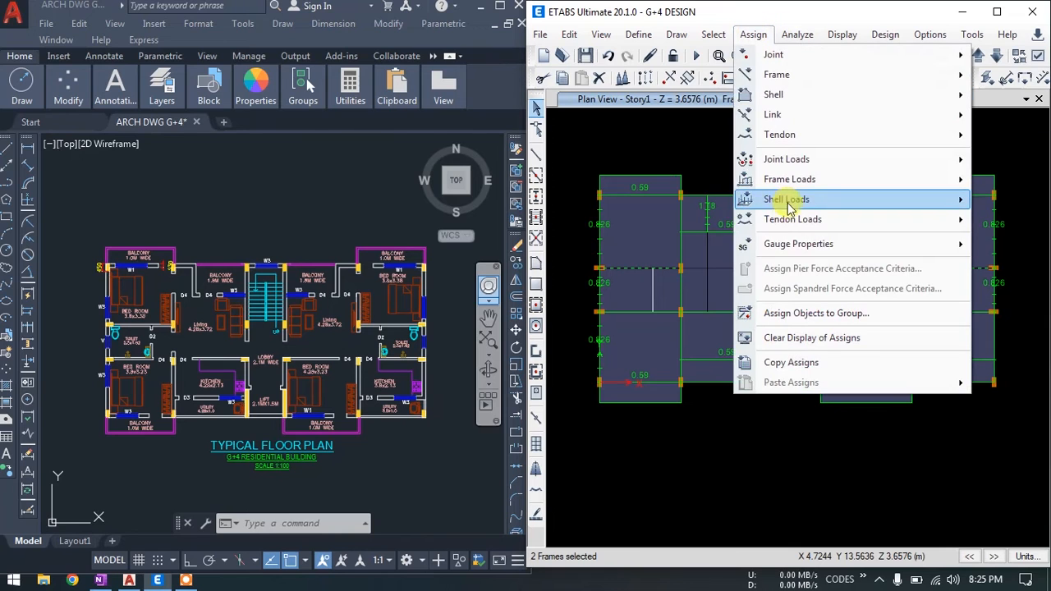
mouse_move(805, 180)
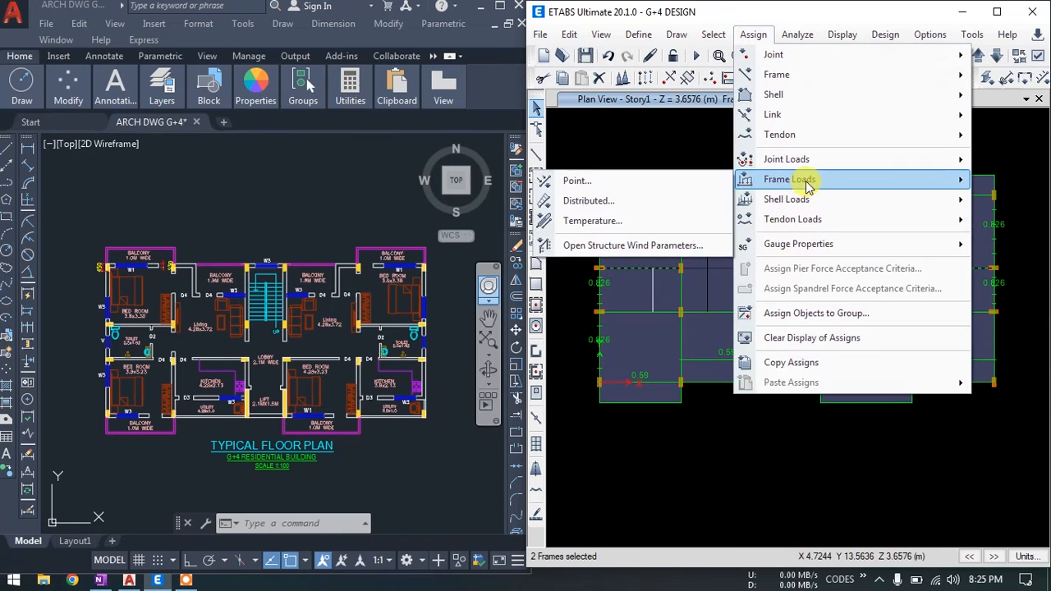
left_click(610, 203)
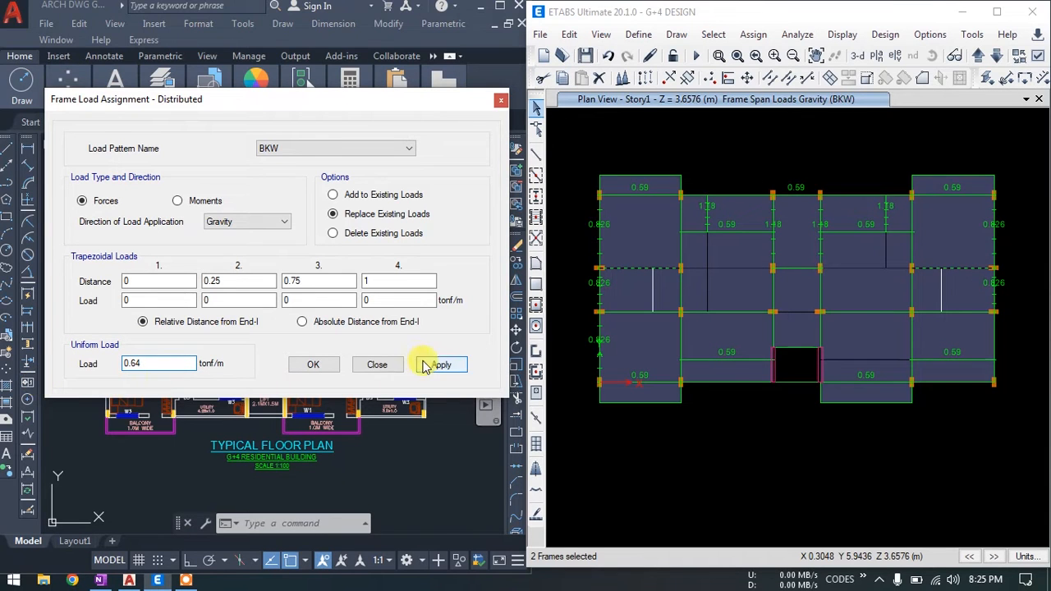
Assign a uniform BKW gravity load of 0.448 tonf/m to the lower and inner toilet partition beams at both ends of Story1, using OneNote's 70% value
left_click_drag(317, 99, 511, 33)
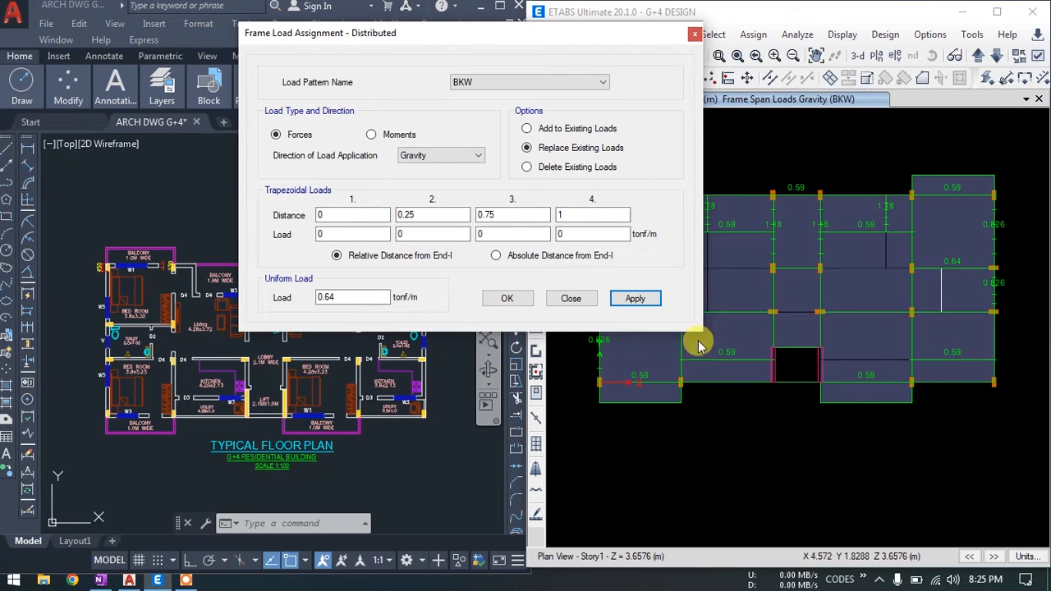
left_click_drag(609, 34, 496, 46)
left_click(638, 312)
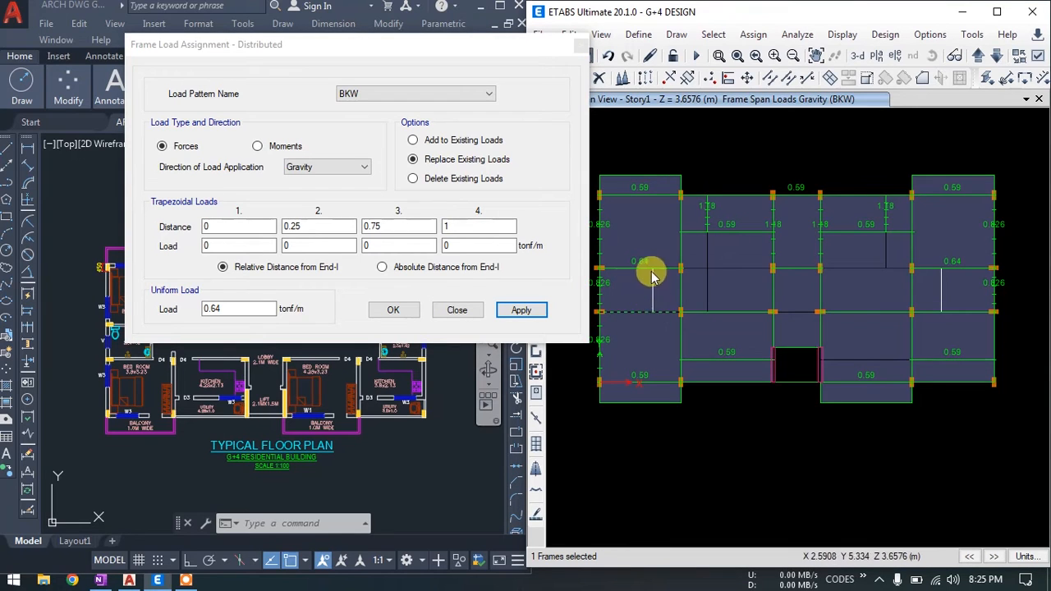
left_click(654, 278)
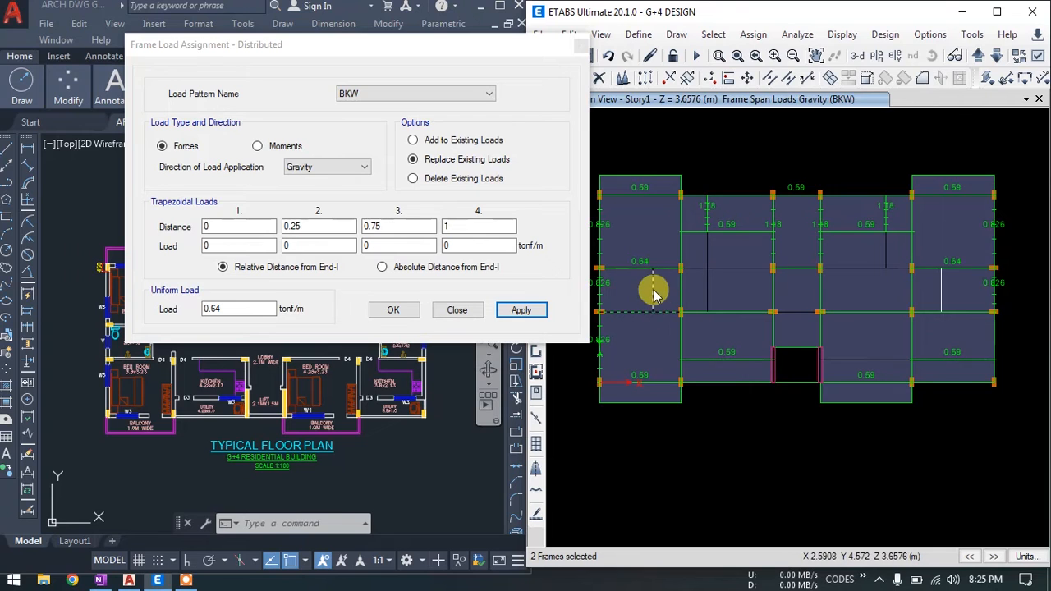
left_click(943, 313)
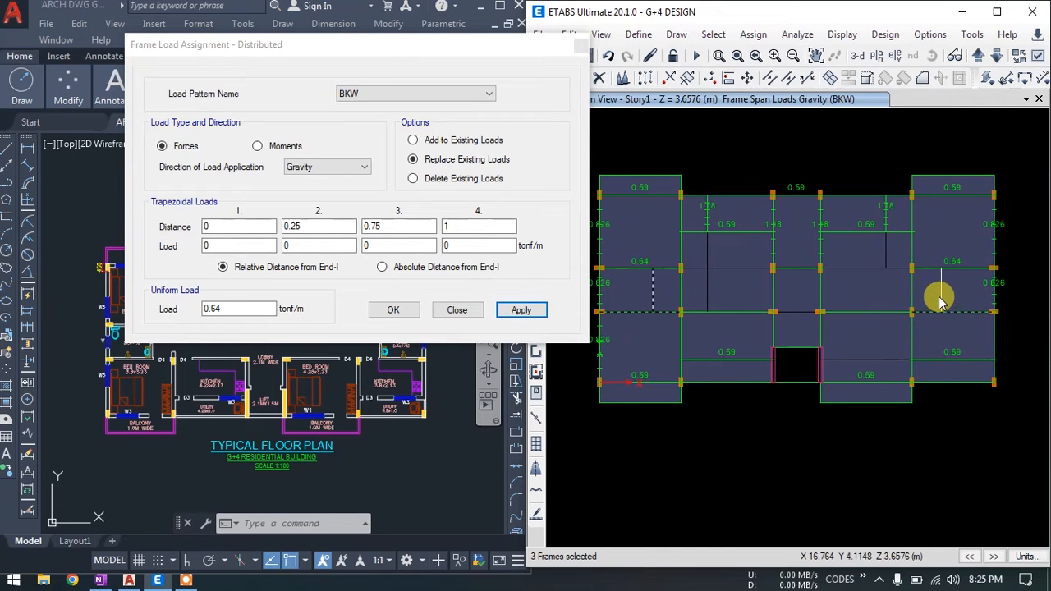
left_click(99, 580)
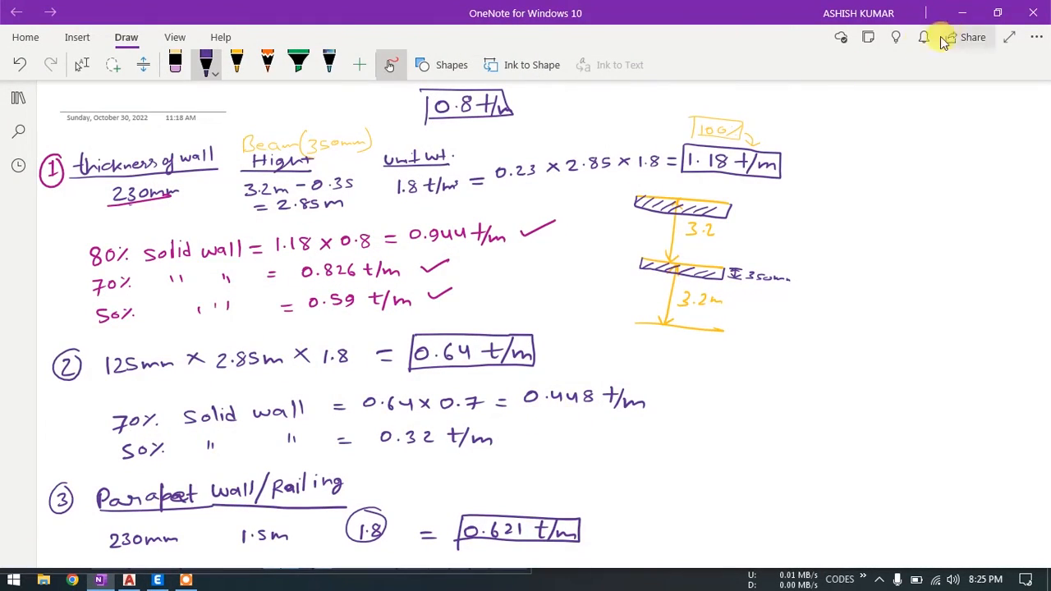
left_click(962, 12)
left_click_drag(230, 313, 159, 324)
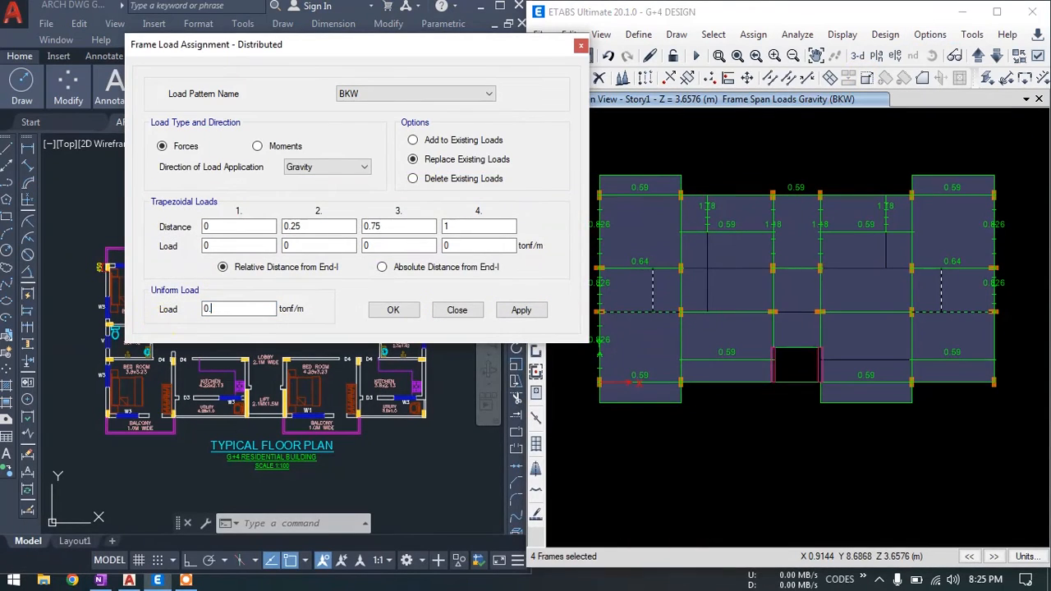
left_click(523, 319)
Assign a uniform BKW gravity load of 118 tonf/m to the two beams separating the lower bedrooms from the kitchens
left_click_drag(456, 53, 535, 52)
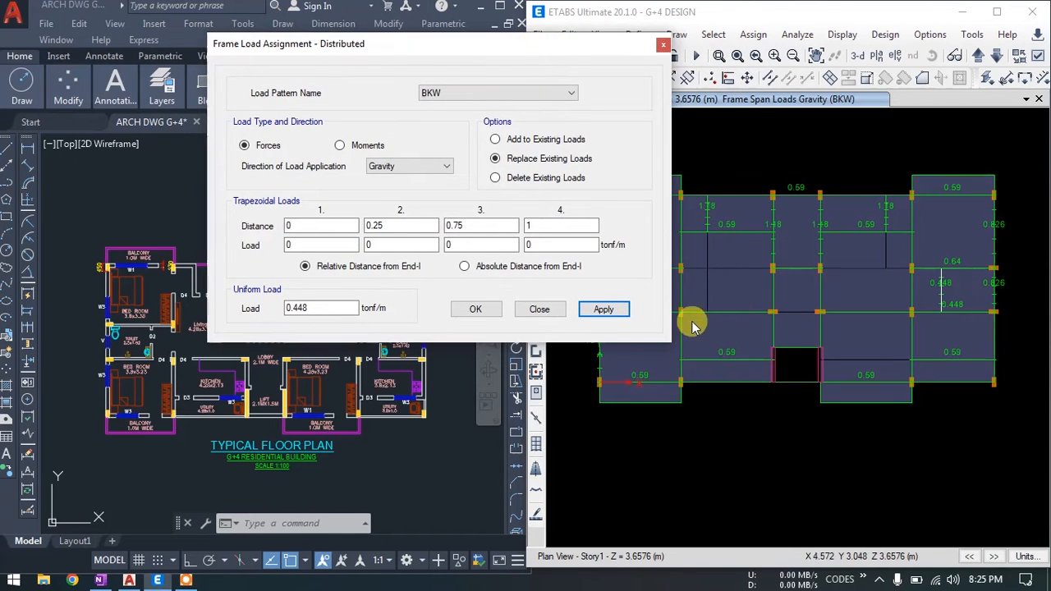
left_click(681, 345)
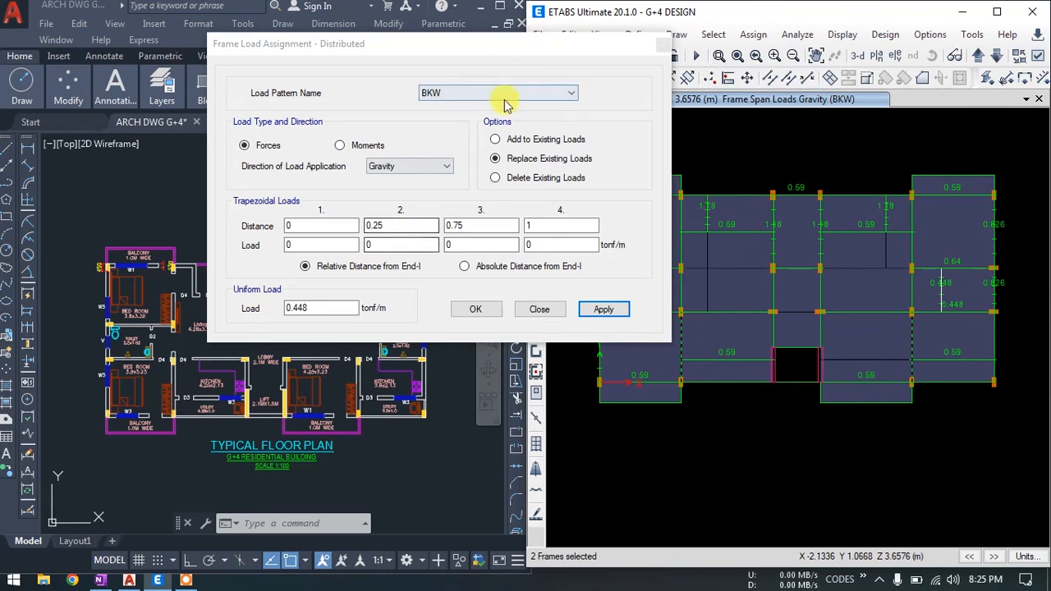
left_click_drag(321, 309, 181, 322)
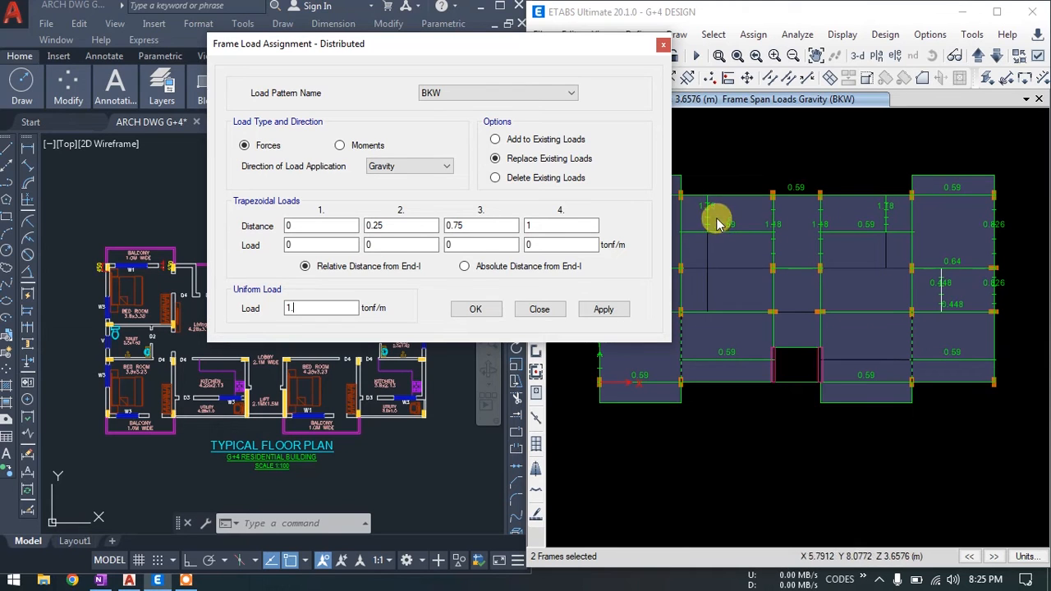
scroll(838, 220, "up", 6)
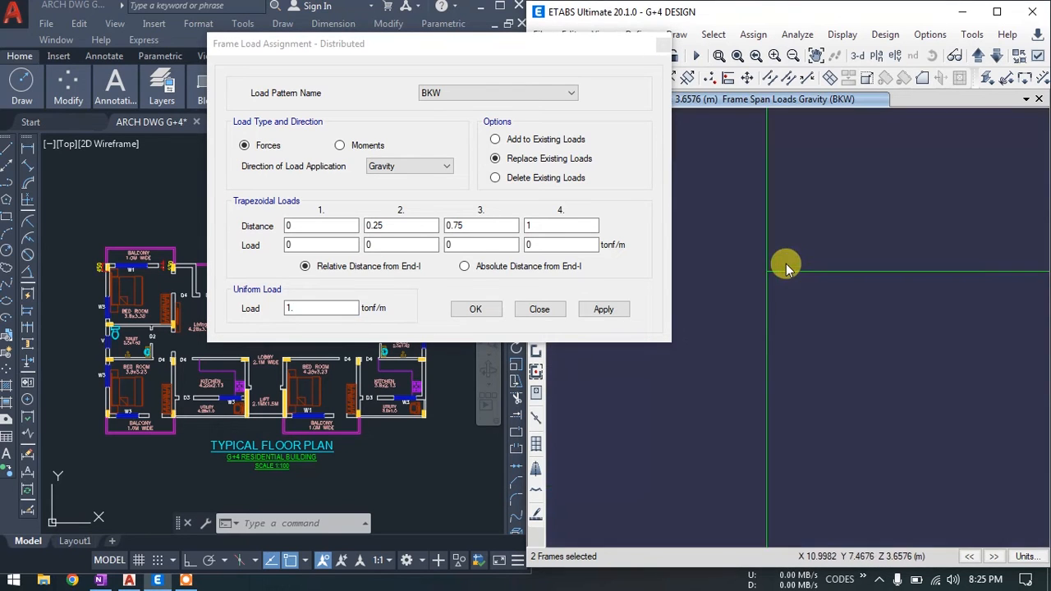
scroll(798, 264, "down", 5)
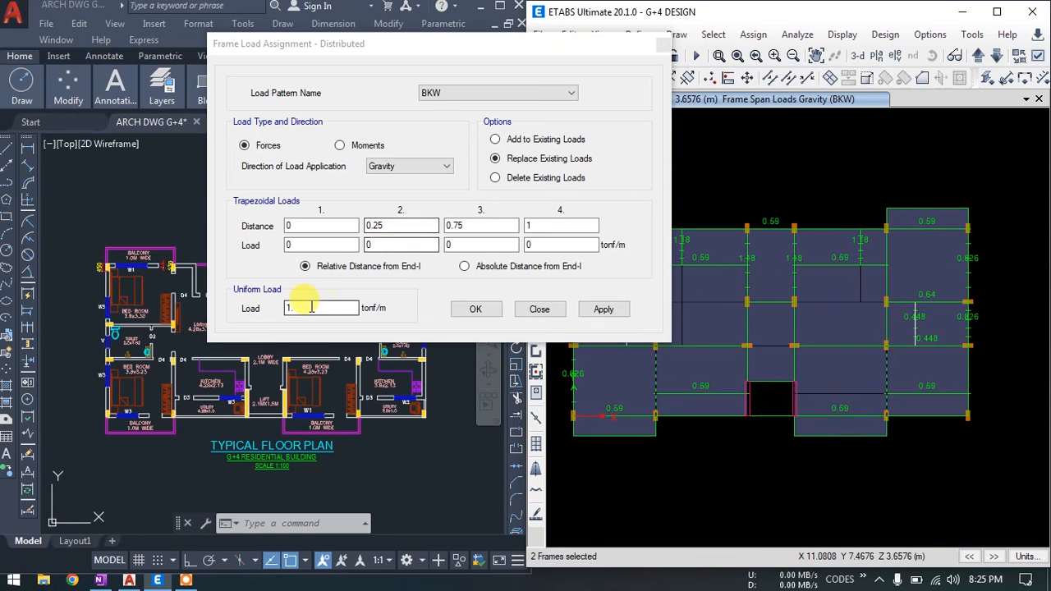
double_click(312, 306)
type("118")
left_click(604, 309)
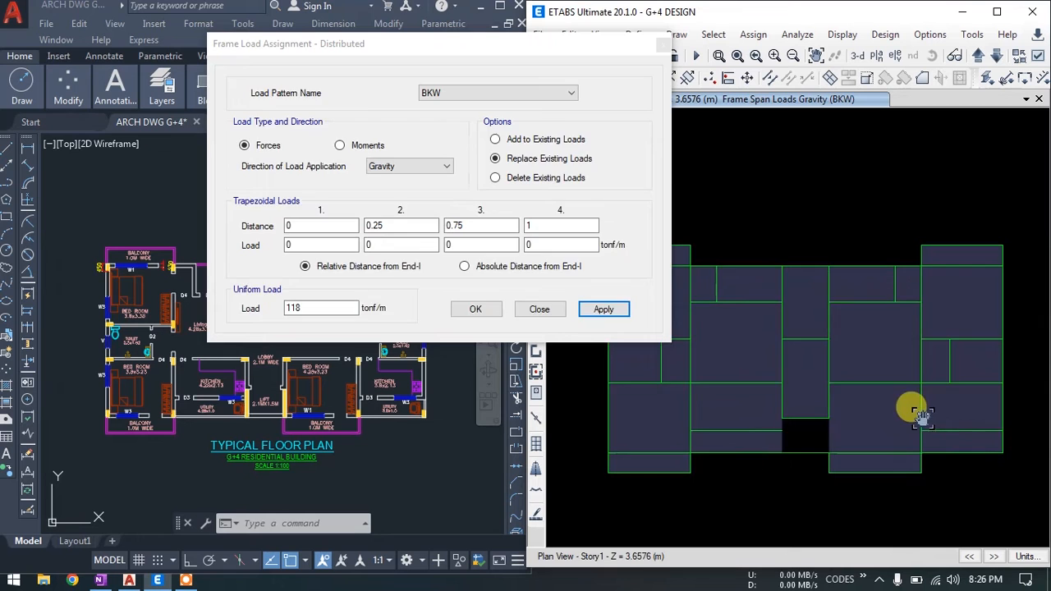
left_click(763, 383)
left_click(881, 384)
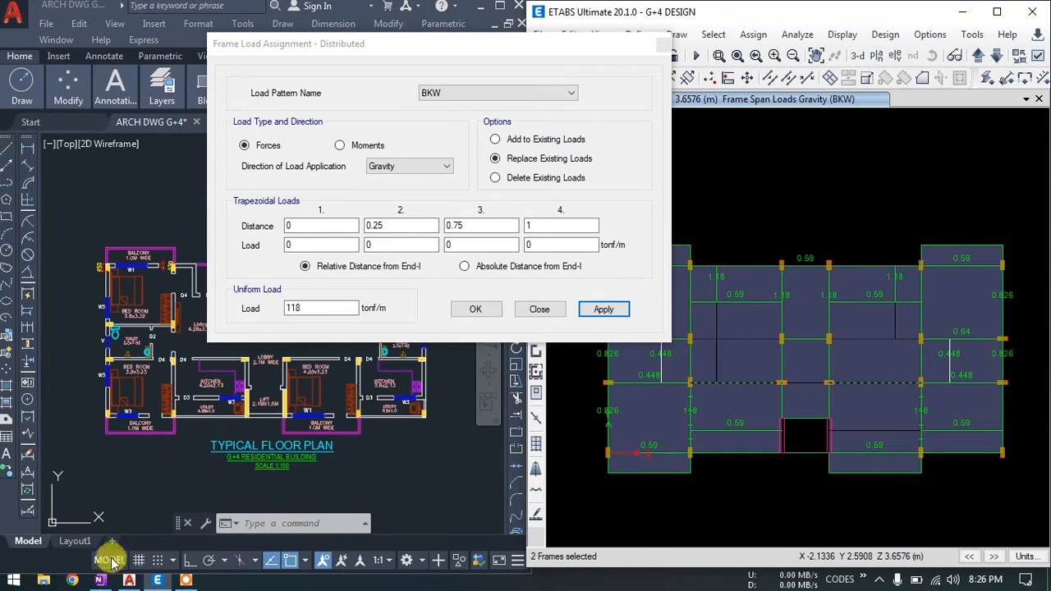
left_click(99, 580)
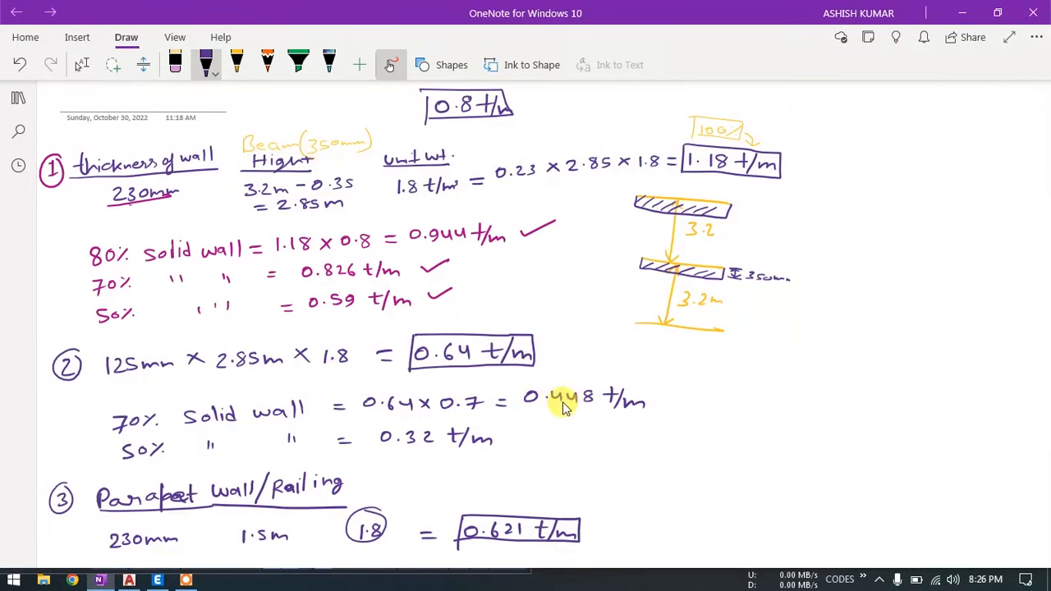
left_click(962, 13)
double_click(345, 309)
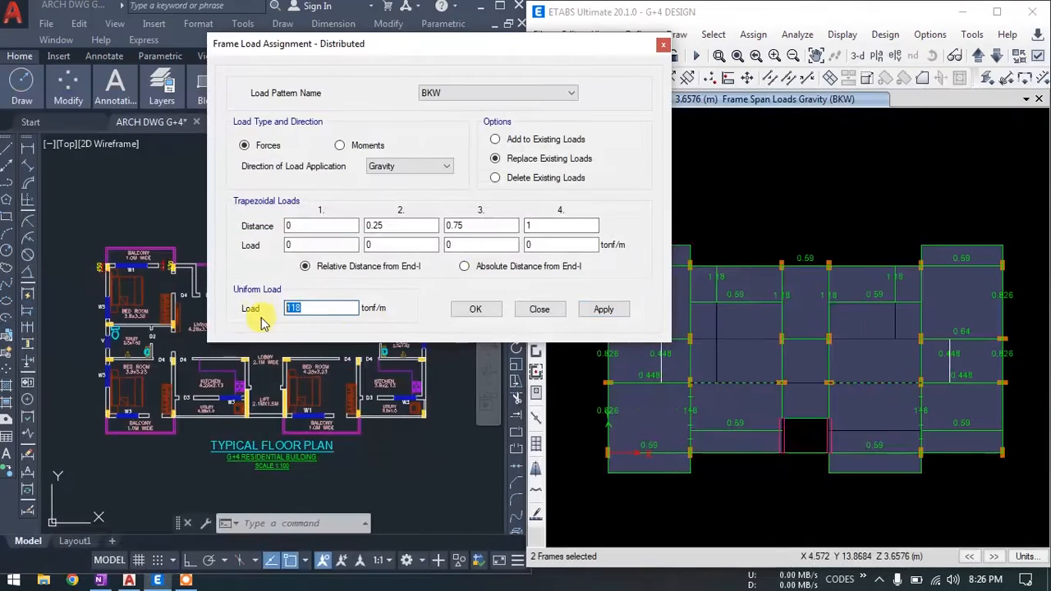
left_click(686, 418)
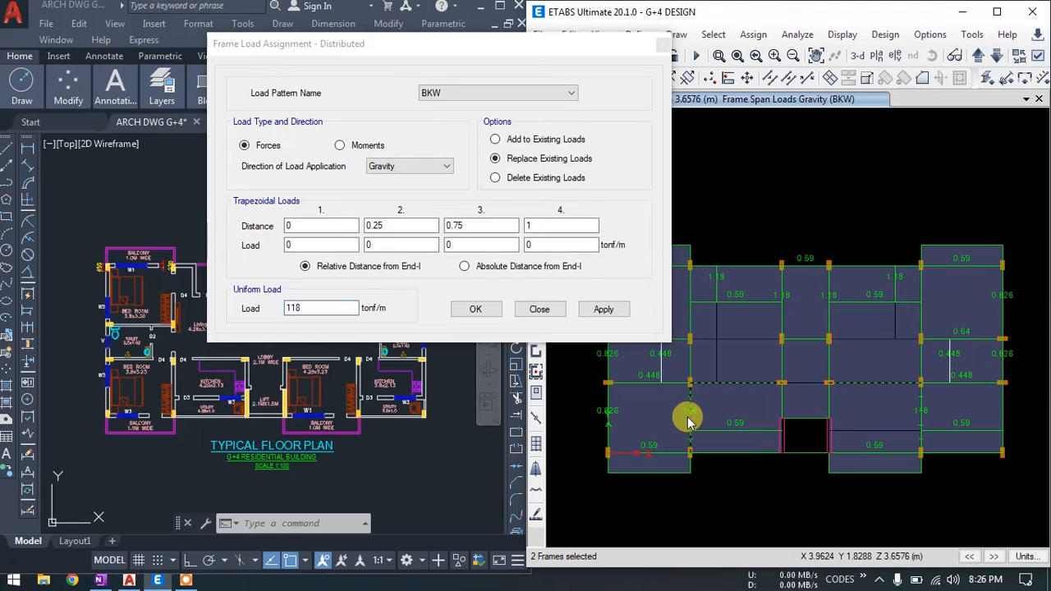
key("ctrl+q")
Replace the BKW gravity load on the two beams between the lower bedrooms and kitchens with 1.18 tonf/m
double_click(347, 309)
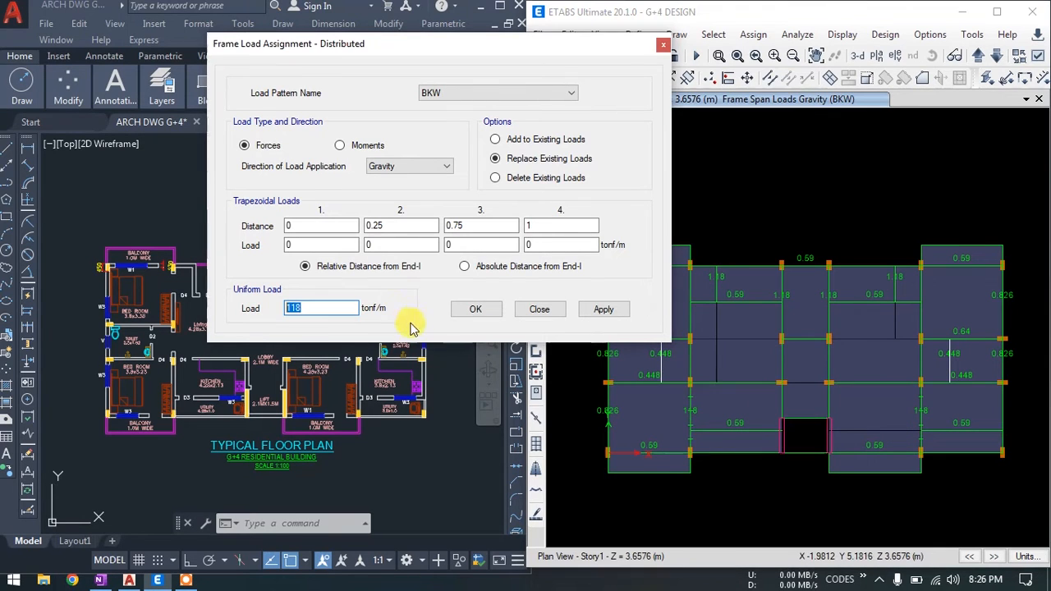
left_click(694, 418)
left_click(920, 419)
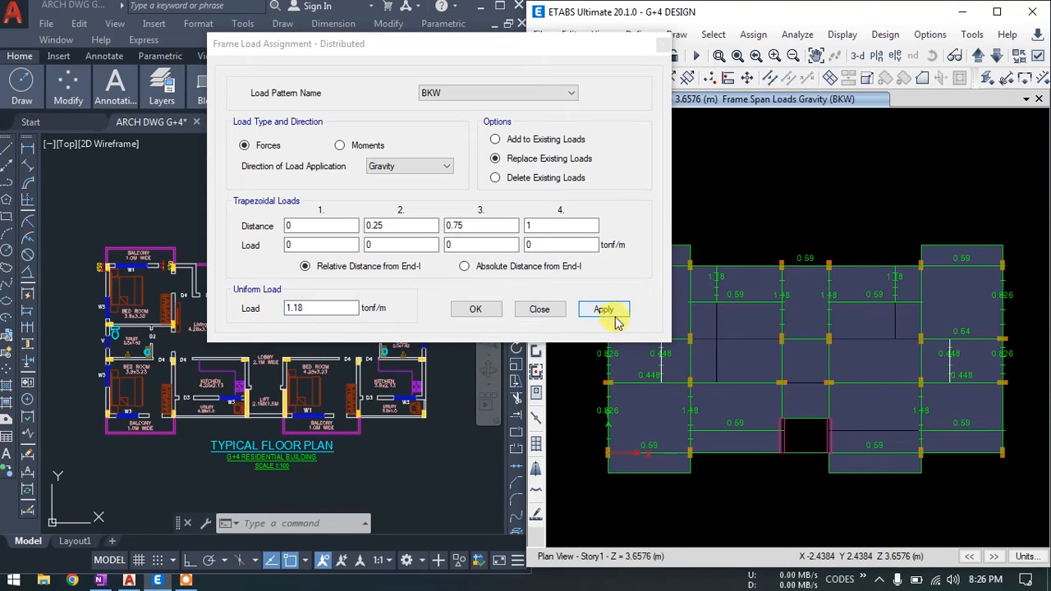
Assign a uniform BKW gravity load of 0.448 tonf/m to the beams separating both living rooms from the kitchen and bedroom below
left_click(744, 383)
left_click(851, 383)
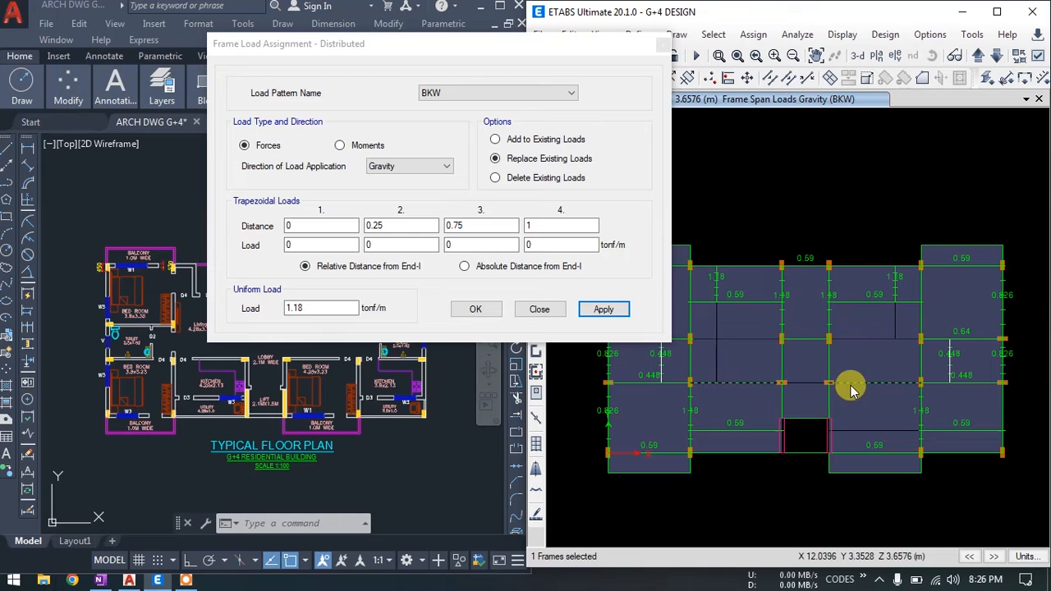
left_click(364, 294)
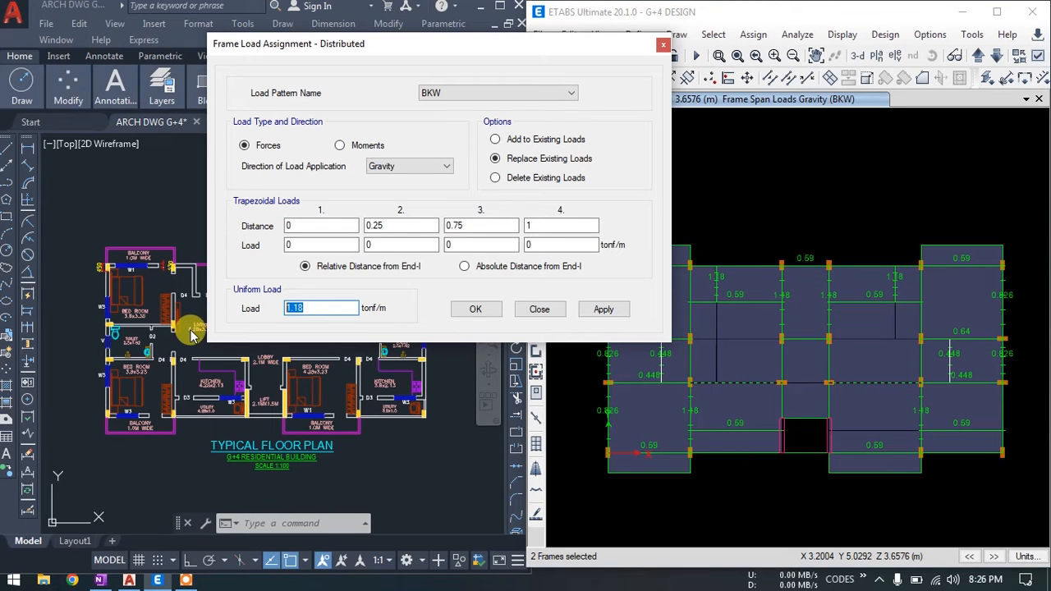
type("0.448")
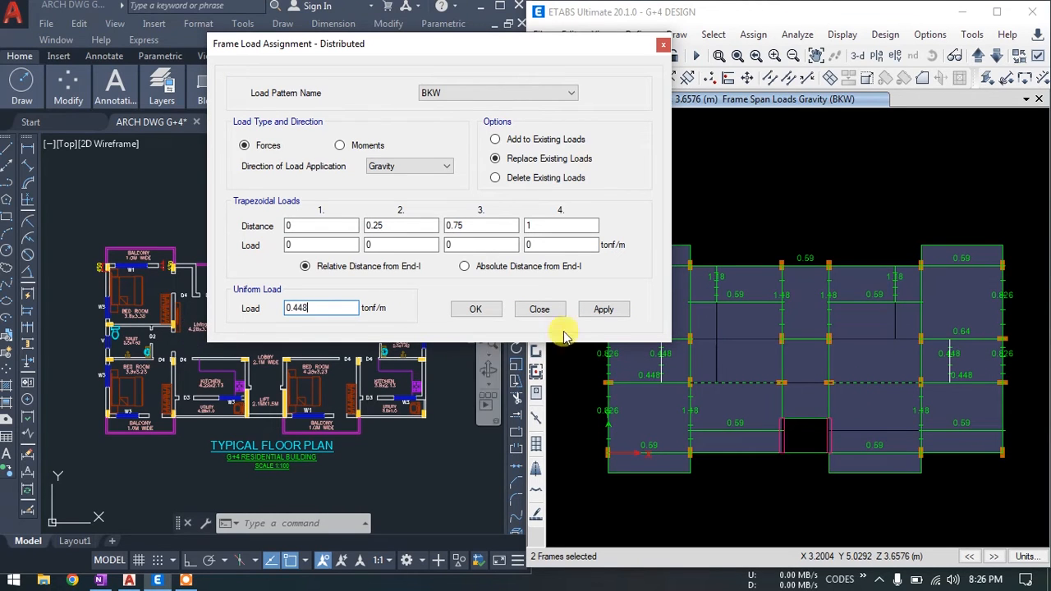
left_click(604, 309)
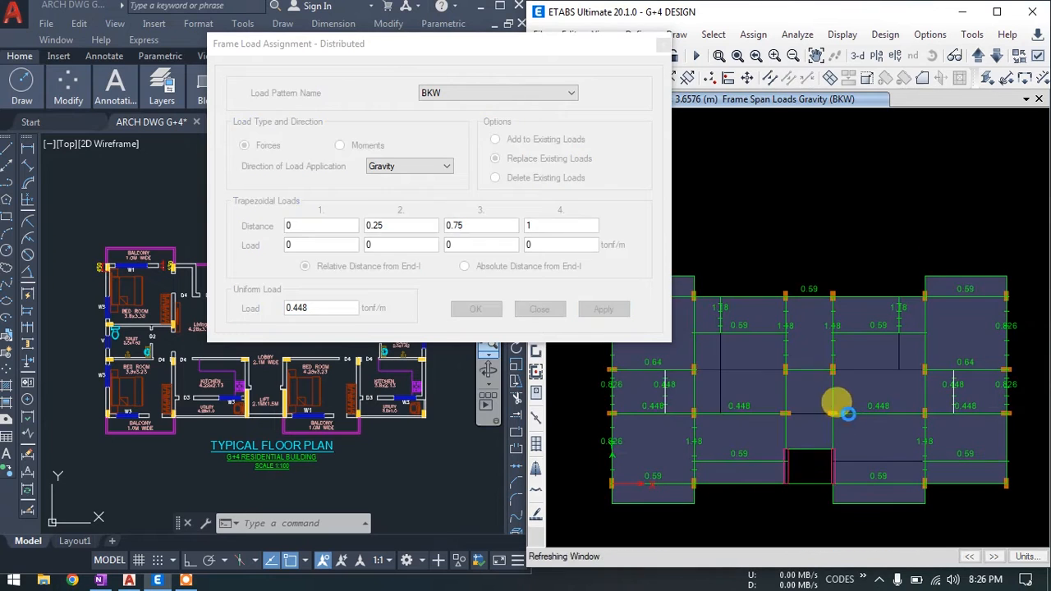
Assign a uniform BKW gravity load of 1.18 tonf/m to the two lobby side beams directly above the lift opening, replacing existing loads
left_click_drag(440, 51, 547, 38)
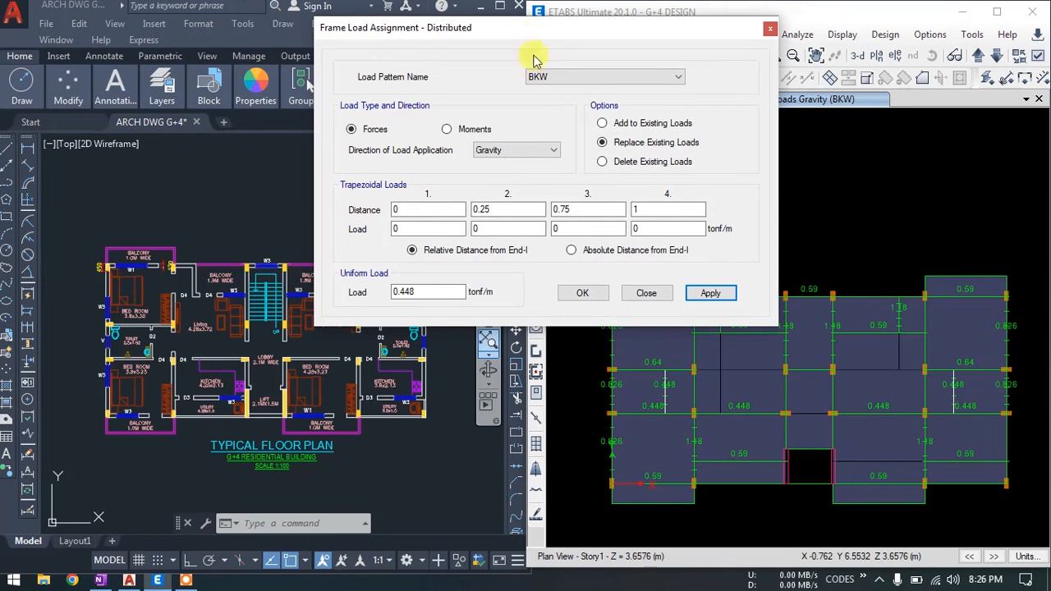
left_click(786, 431)
left_click(833, 432)
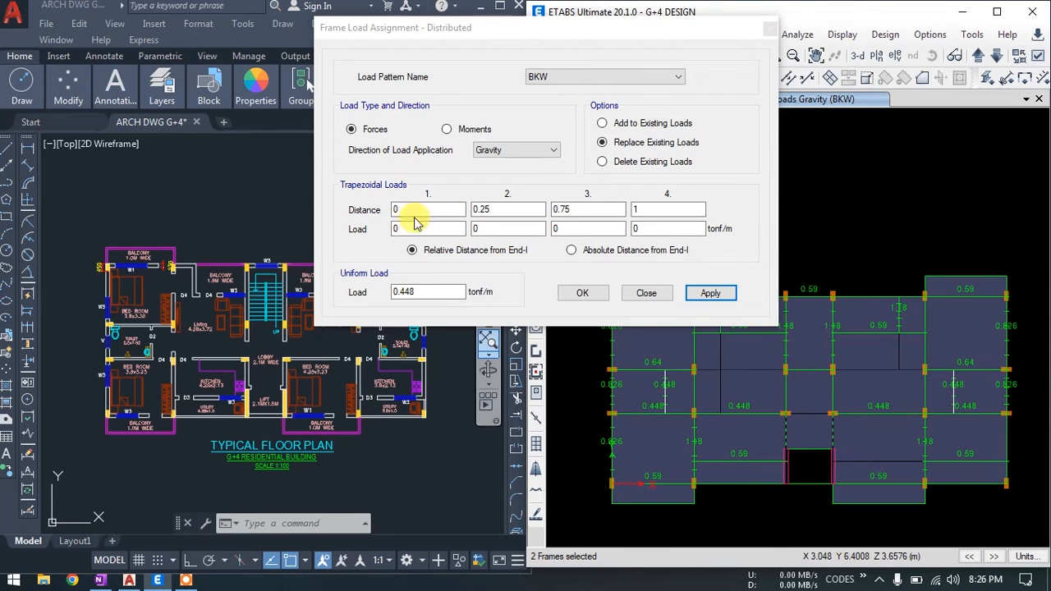
double_click(427, 292)
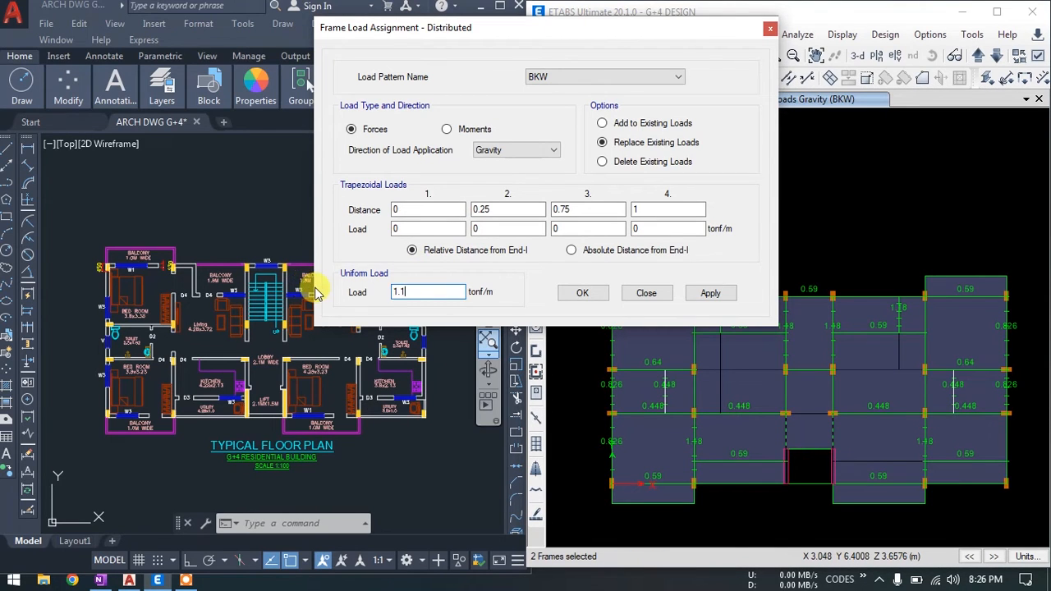
left_click(728, 297)
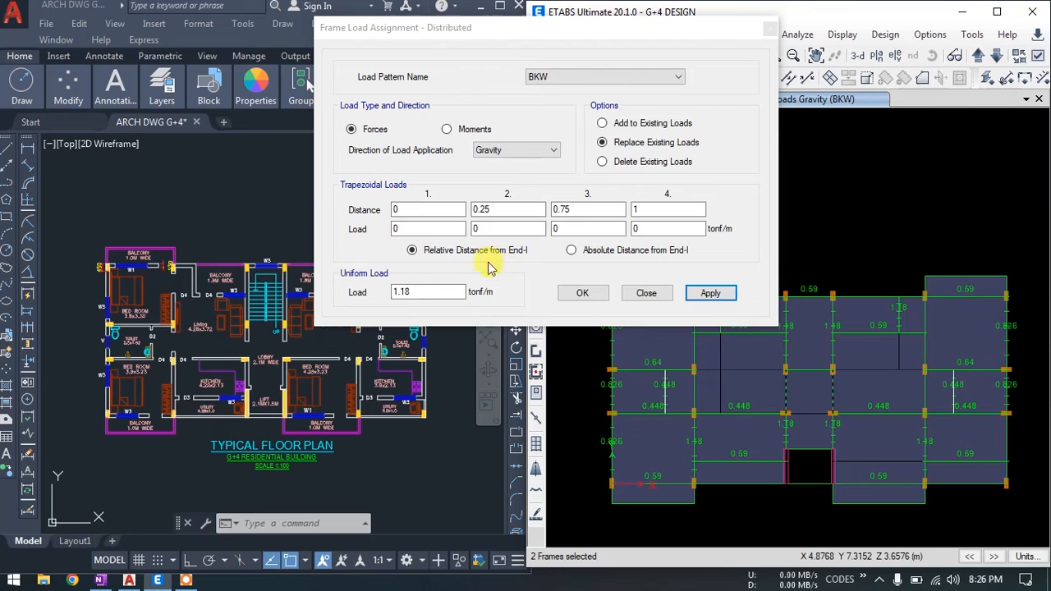
Assign a uniform BKW gravity load of 0.59 tonf/m to the two beams between the living rooms and the lobby, below the staircase
double_click(414, 292)
type("0.59")
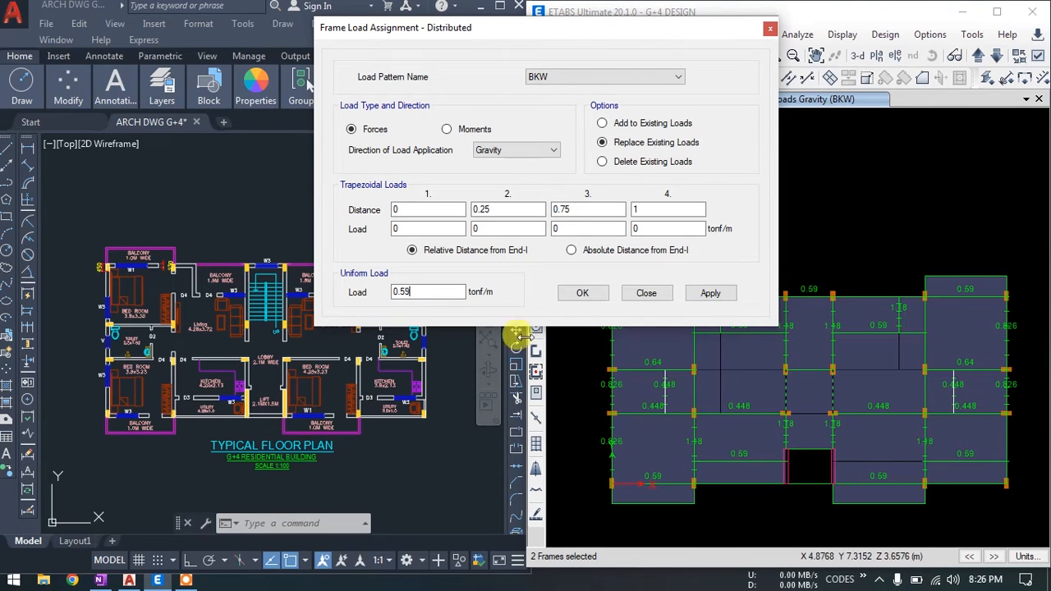
left_click(708, 296)
Assign a uniform BKW gravity load of 0.826 tonf/m to the beams between the upper end bedrooms and the living rooms on both sides
left_click_drag(657, 28, 564, 14)
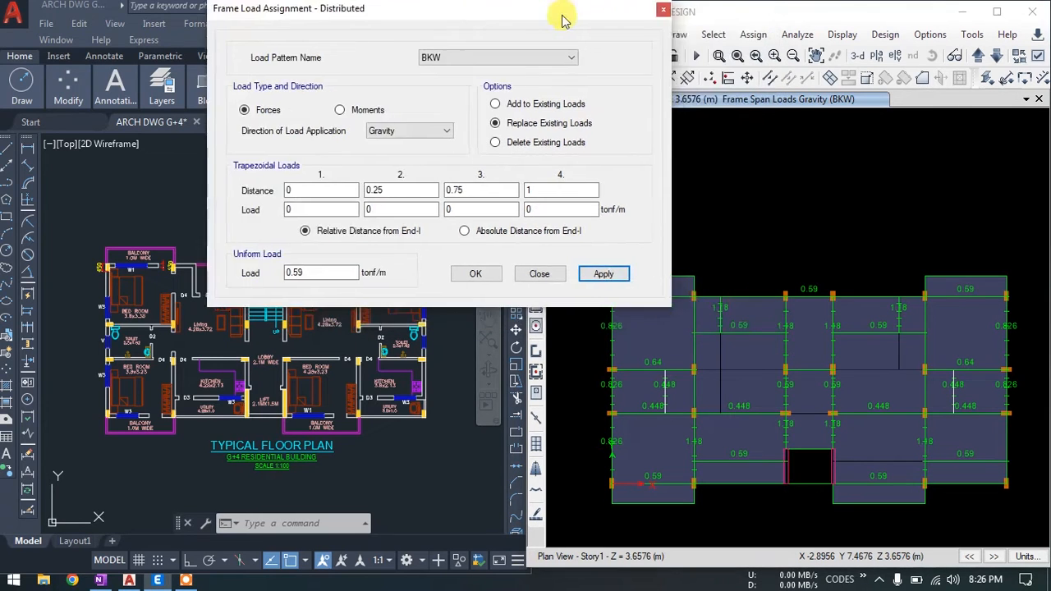
middle_click_drag(686, 409, 691, 421)
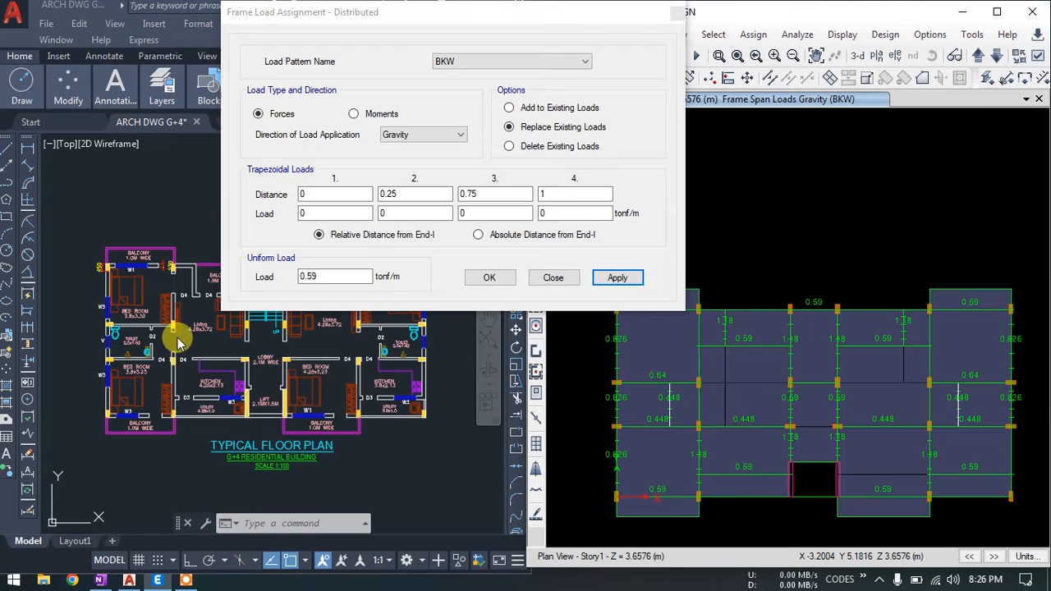
left_click(698, 339)
left_click(930, 339)
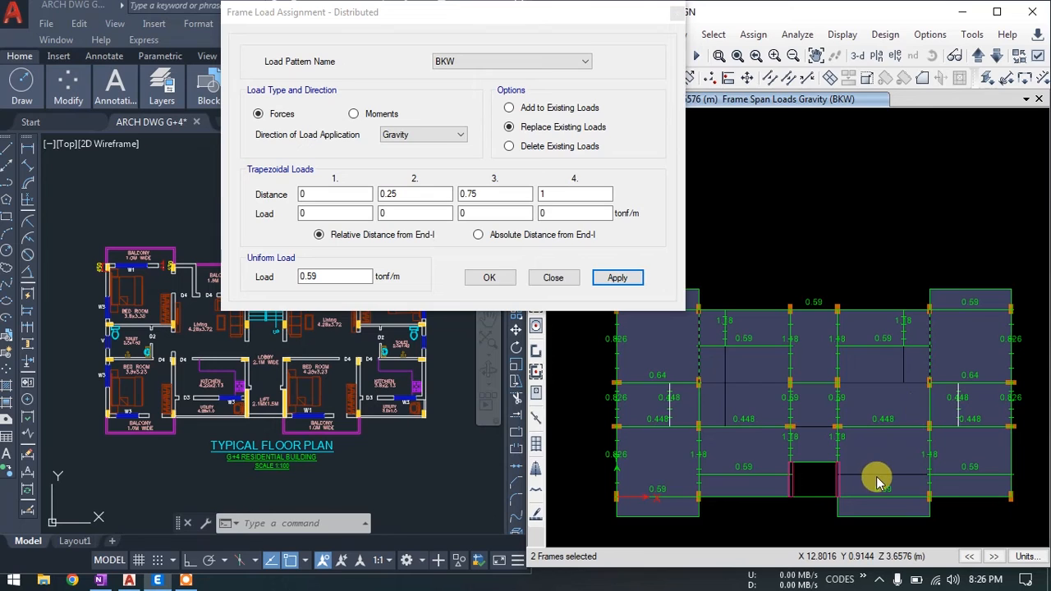
double_click(345, 276)
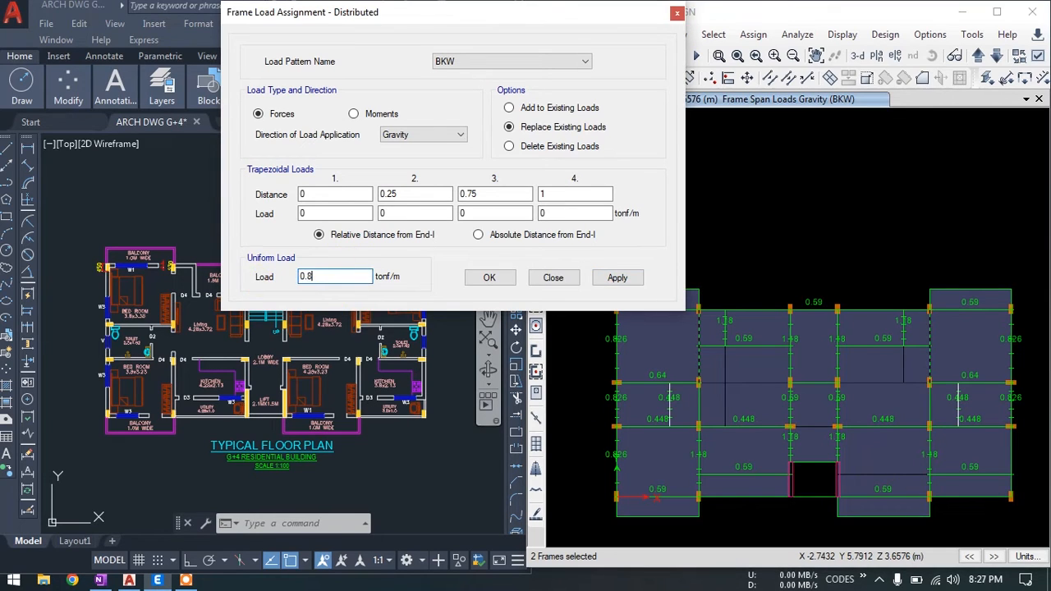
left_click(616, 279)
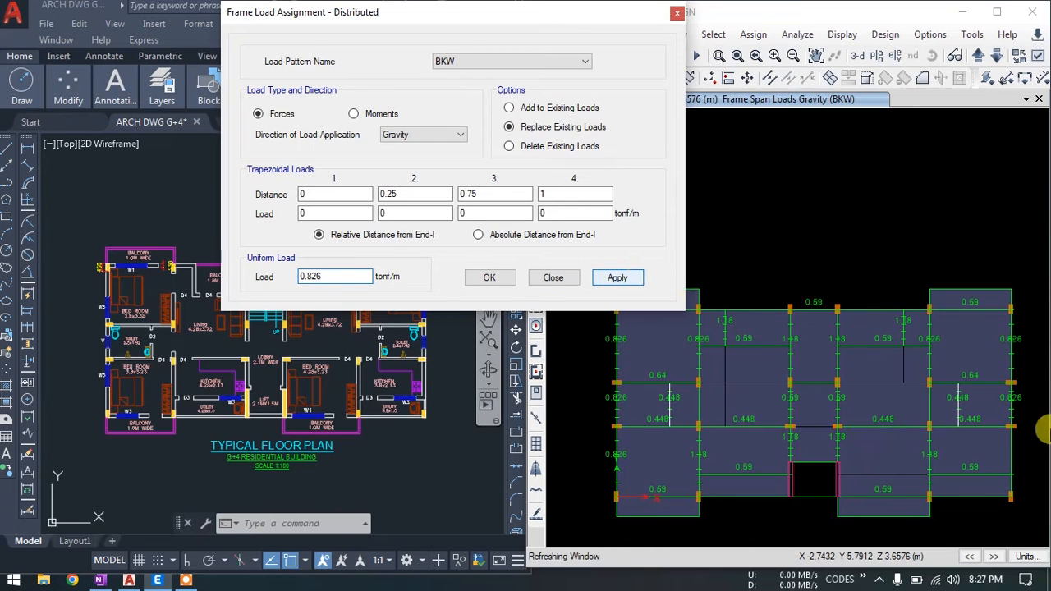
Assign a uniform BKW gravity load of 0.621 tonf/m to the edge beams of the four projecting balconies and the lower utility edge beams
left_click(945, 429)
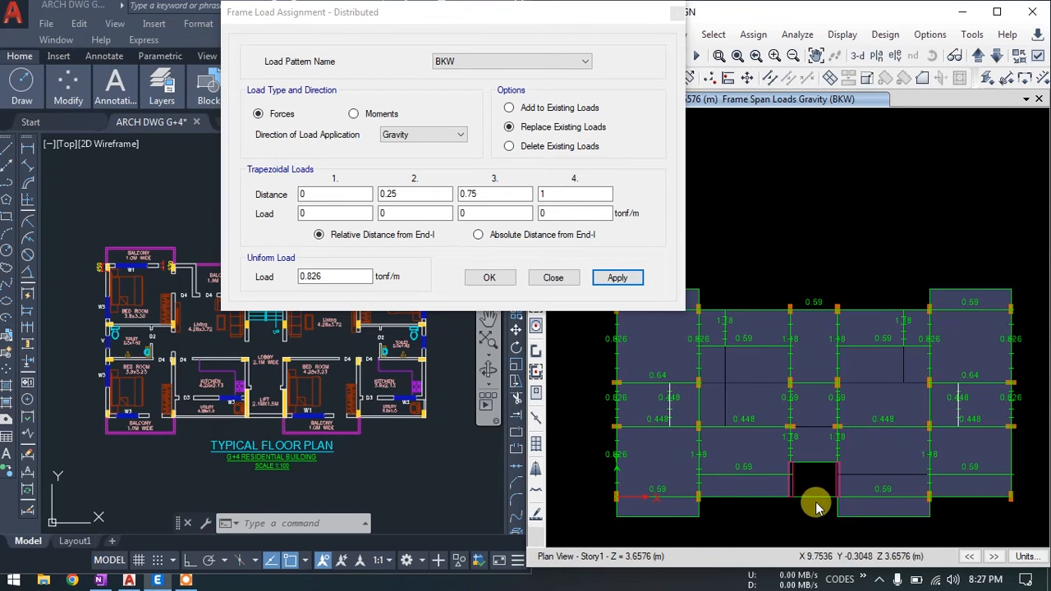
left_click(640, 521)
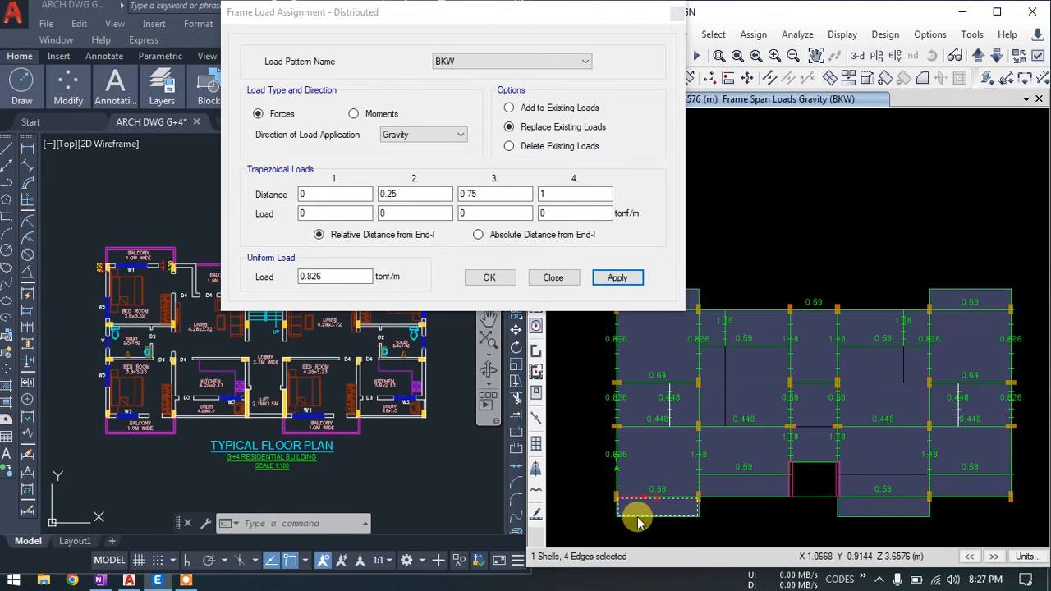
left_click(629, 511)
left_click(613, 506)
left_click(688, 511)
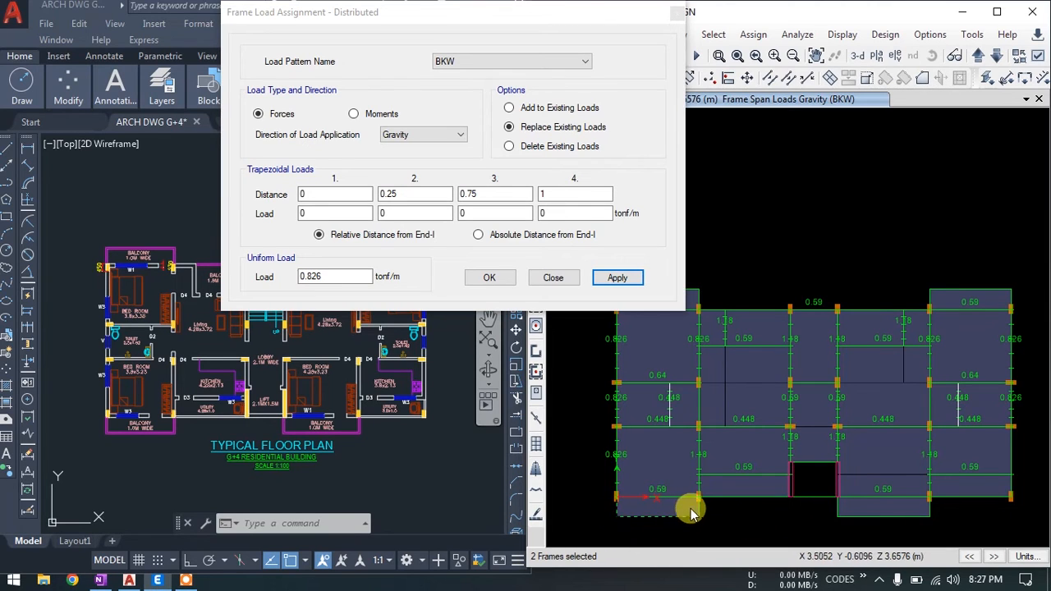
left_click(699, 510)
left_click(854, 517)
left_click(929, 511)
left_click(735, 498)
middle_click_drag(742, 415, 760, 483)
left_click_drag(725, 343, 583, 377)
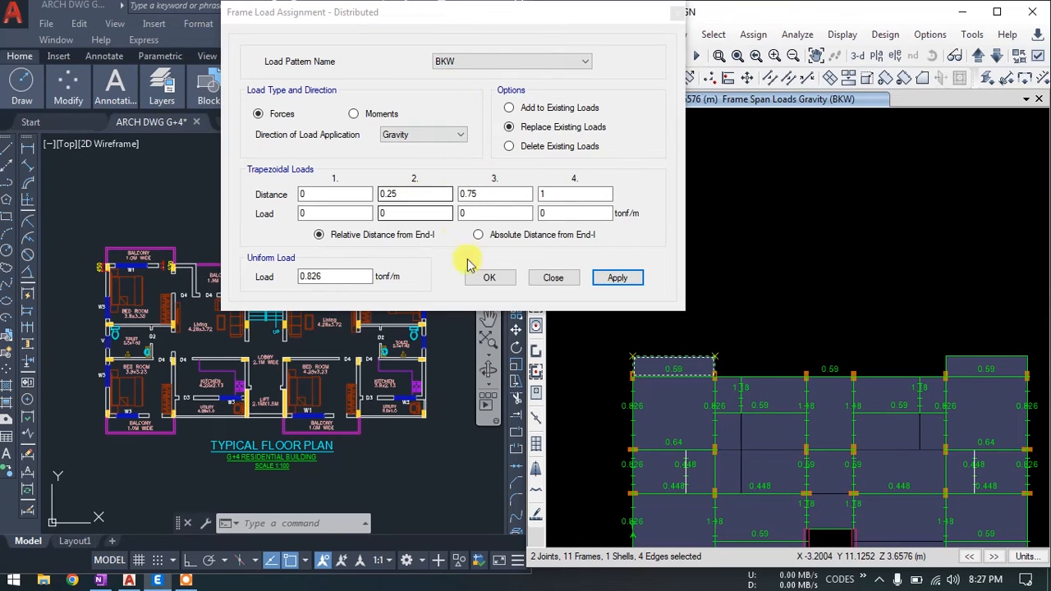
left_click_drag(1038, 346, 923, 363)
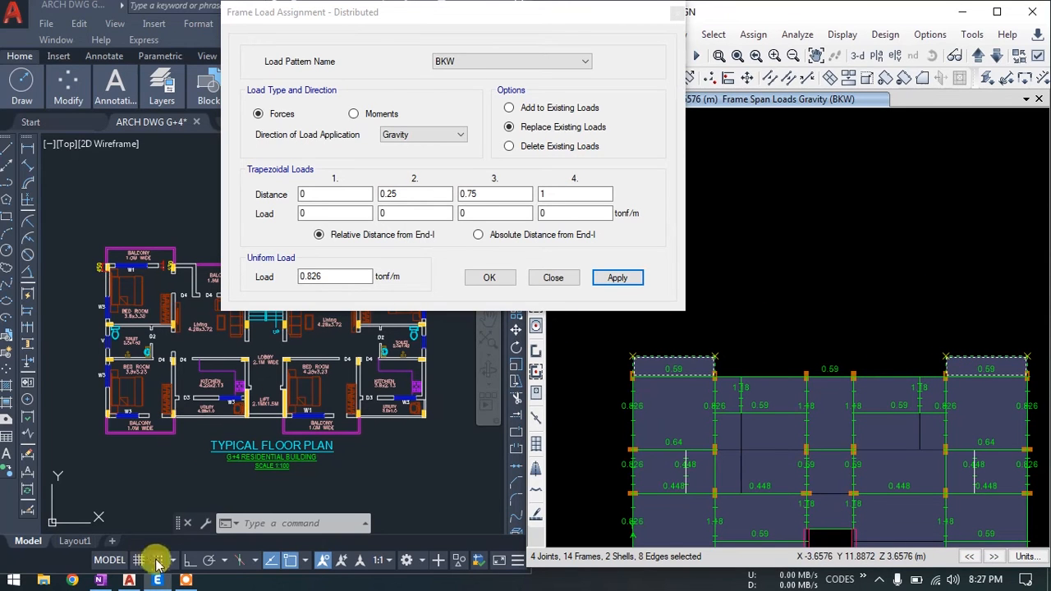
left_click(99, 580)
scroll(481, 394, "down", 3)
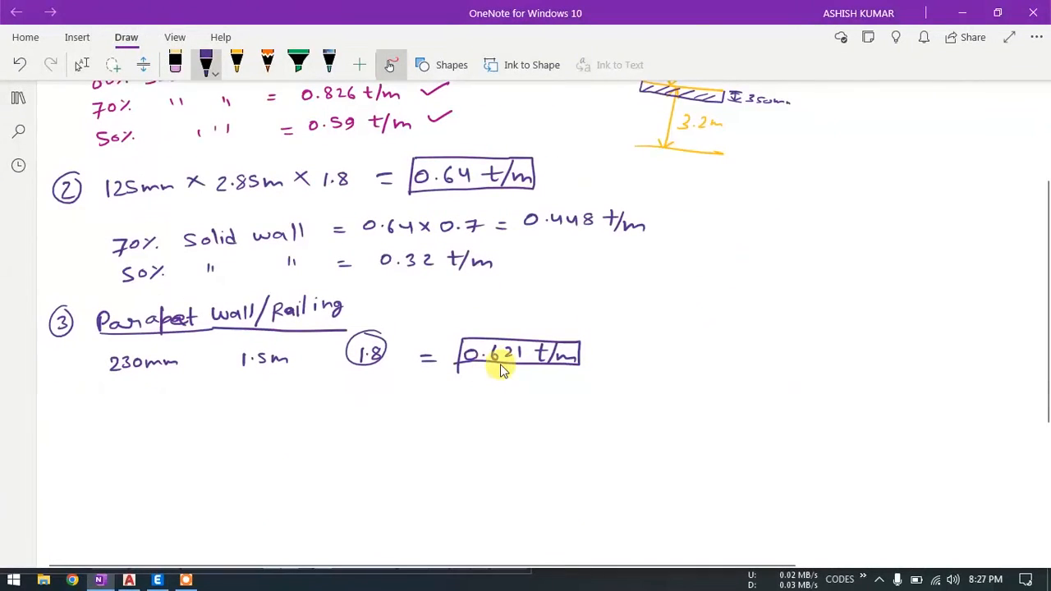
left_click(963, 12)
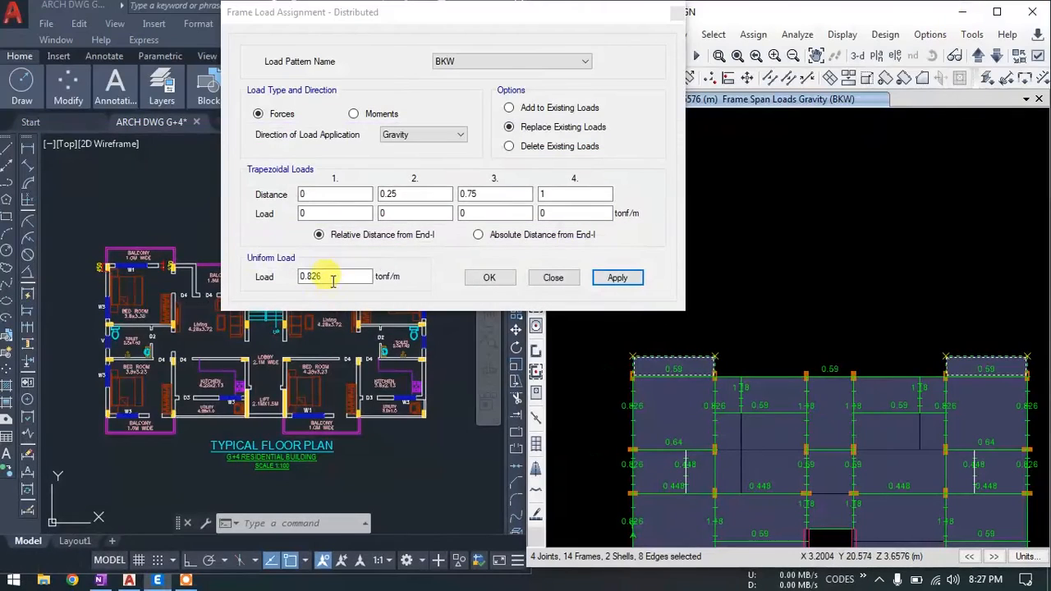
double_click(333, 277)
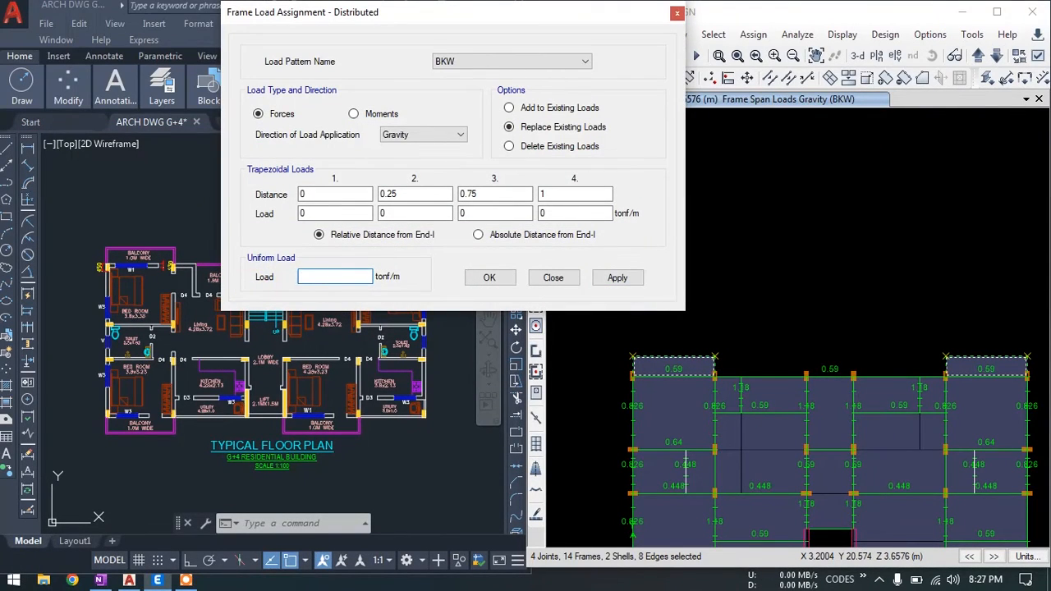
left_click(99, 580)
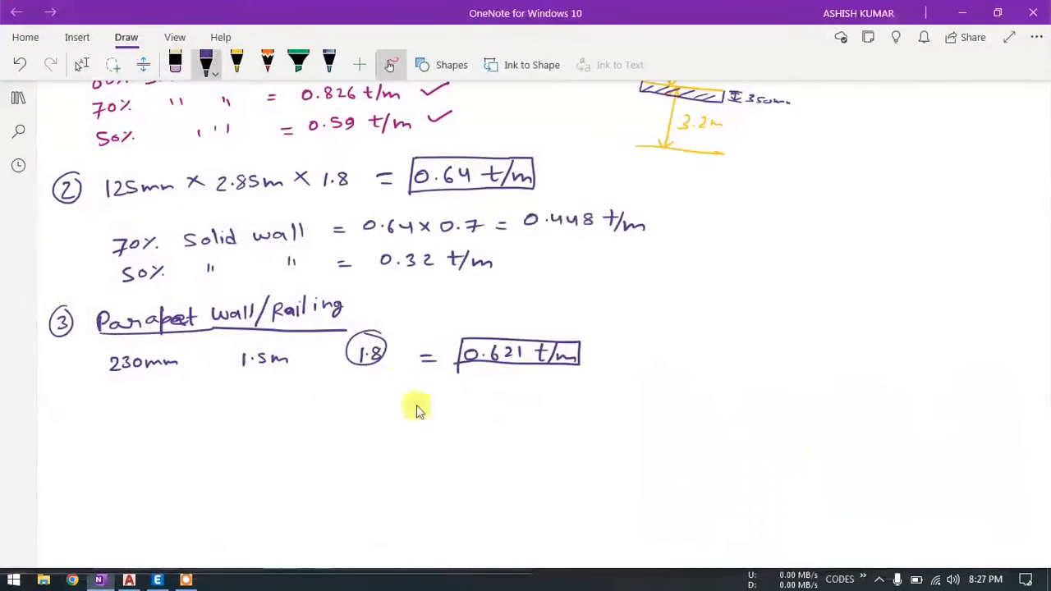
left_click(963, 12)
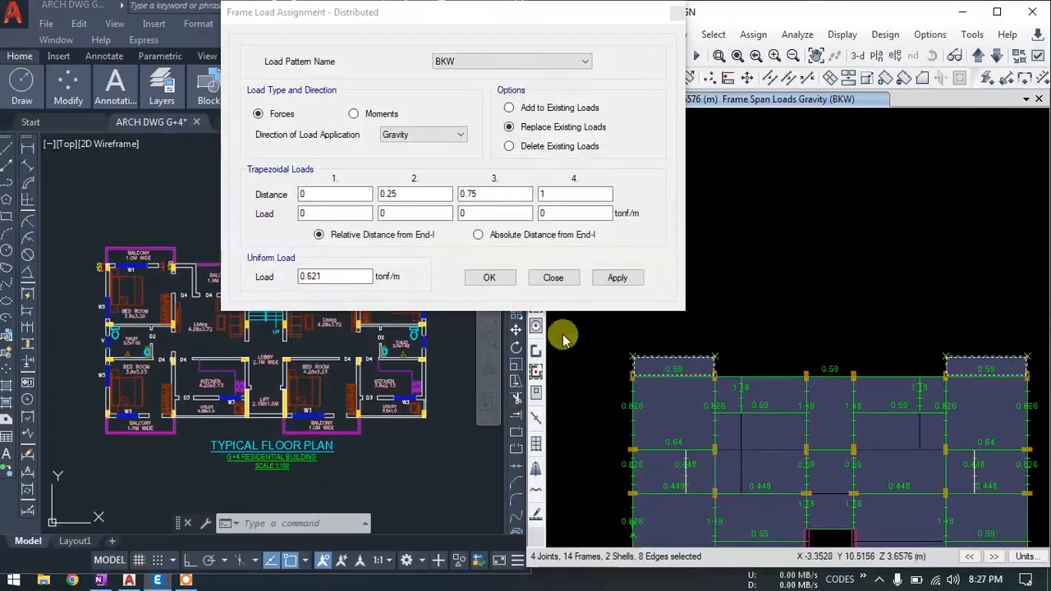
left_click(616, 278)
Assign the 0.621 tonf/m uniform BKW load to the two living room balcony edge beams on either side of the staircase
middle_click_drag(804, 418, 781, 388)
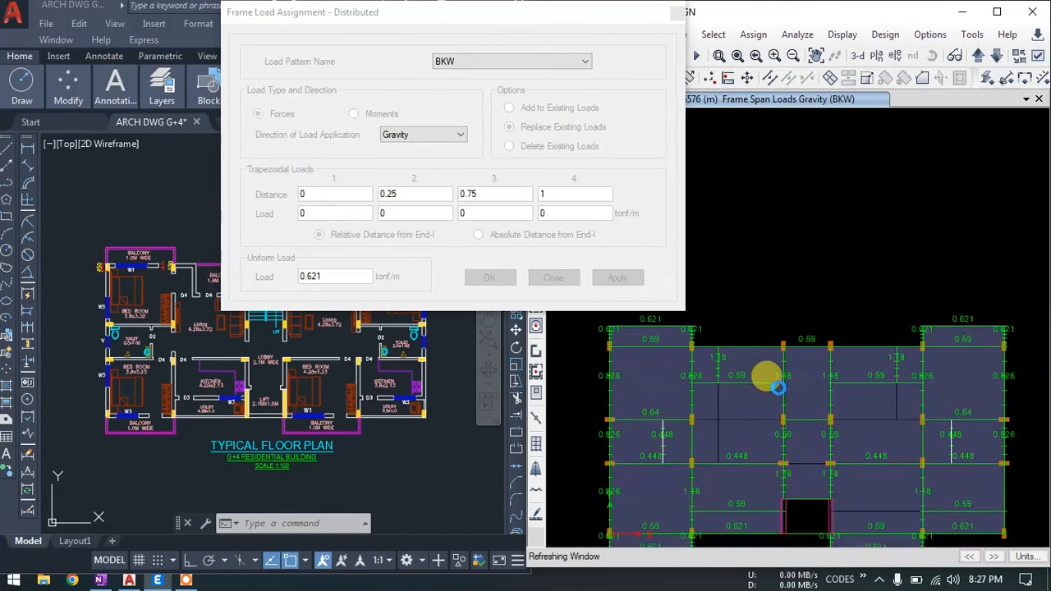
left_click(756, 347)
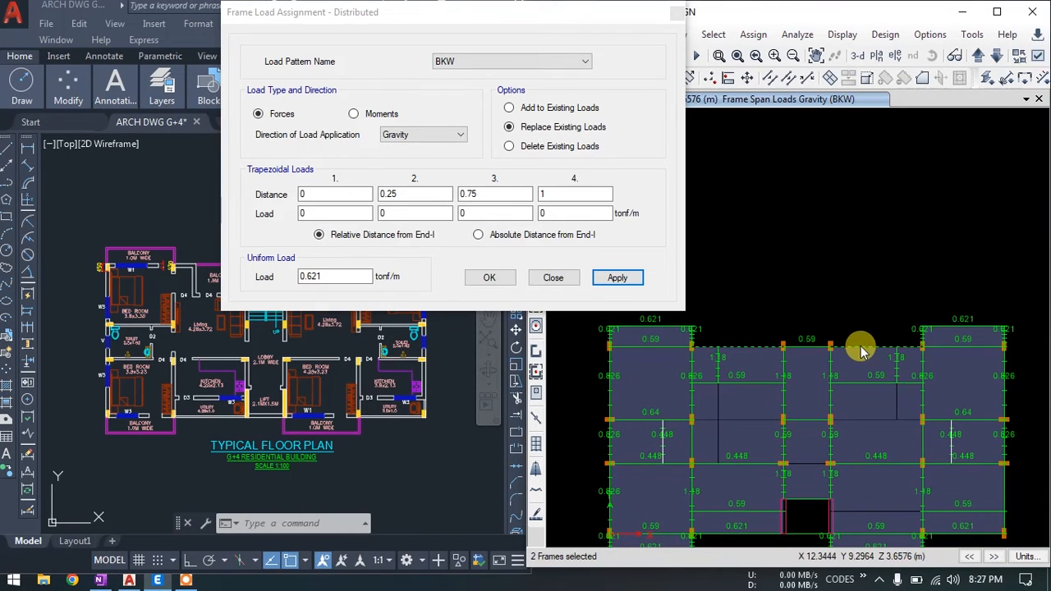
left_click(613, 278)
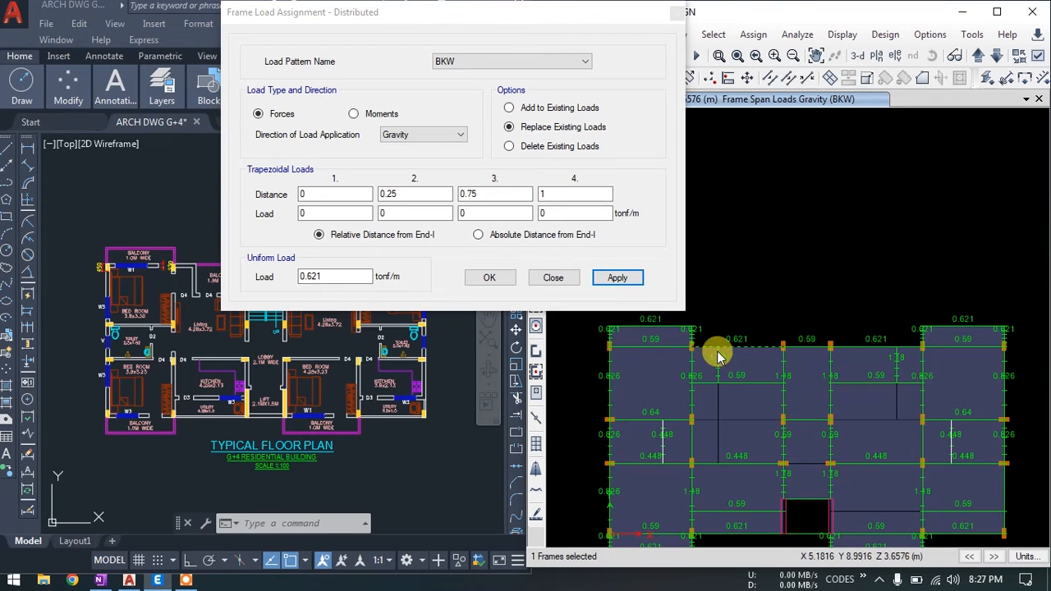
Divide the left living room's balcony edge beam at its joint with the short wall beam, breaking at intersections with selected frames and joints
scroll(717, 351, "up", 3)
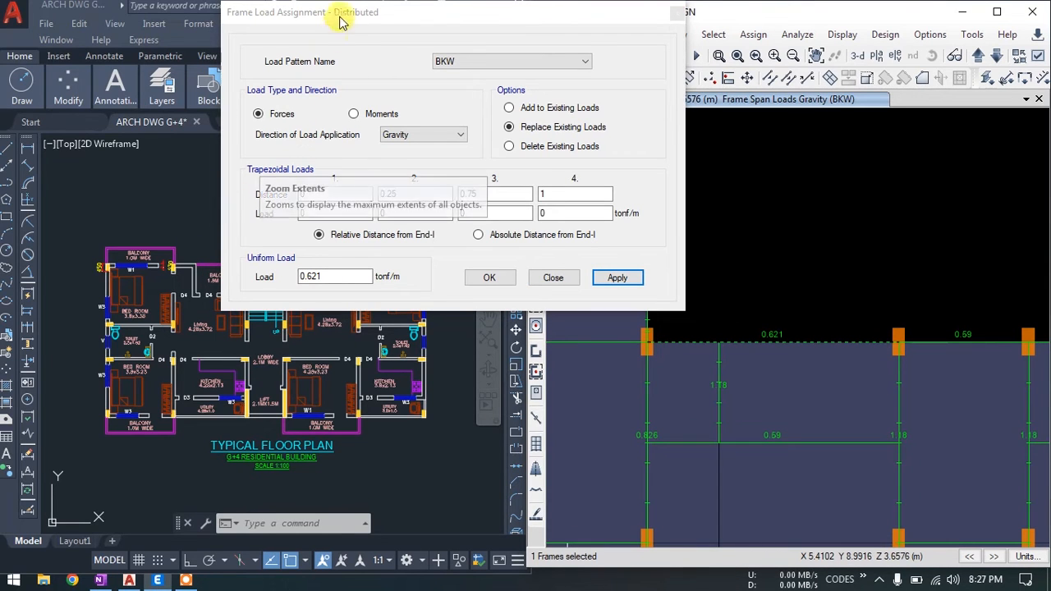
left_click_drag(341, 26, 434, 32)
scroll(205, 271, "up", 5)
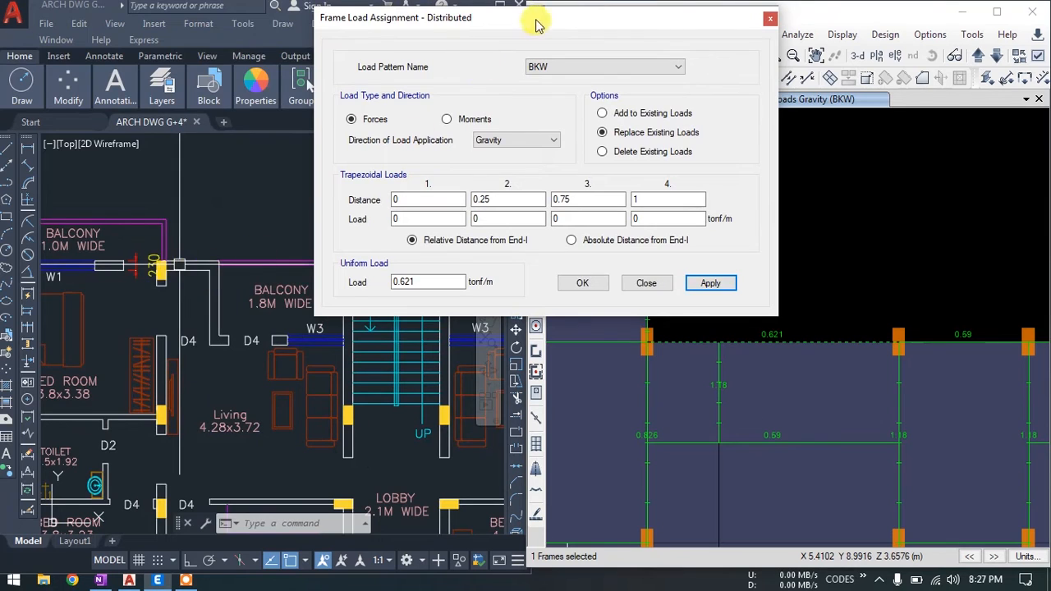
left_click_drag(536, 24, 239, 68)
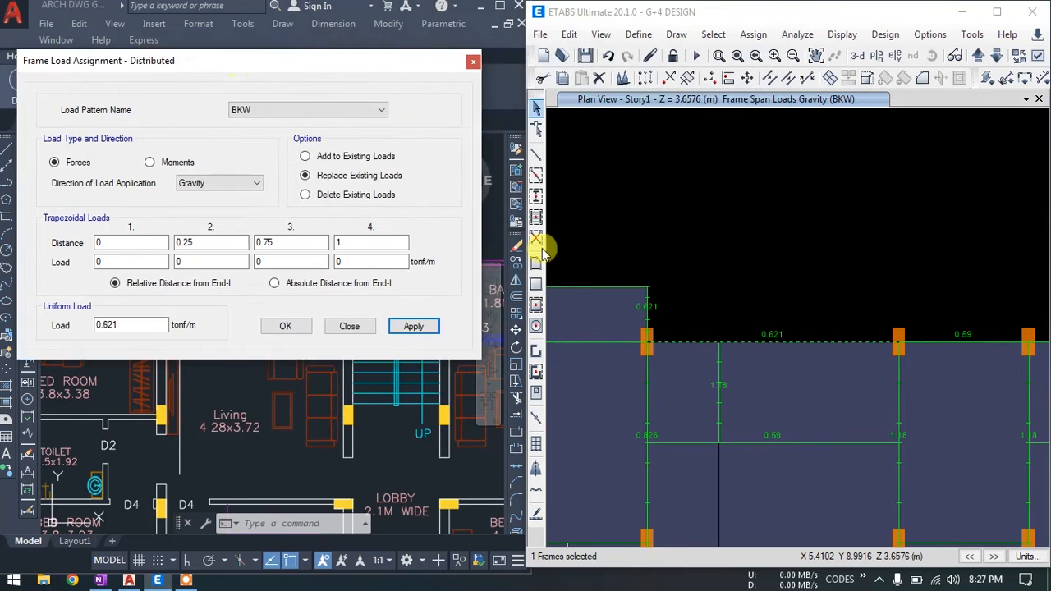
left_click(720, 343)
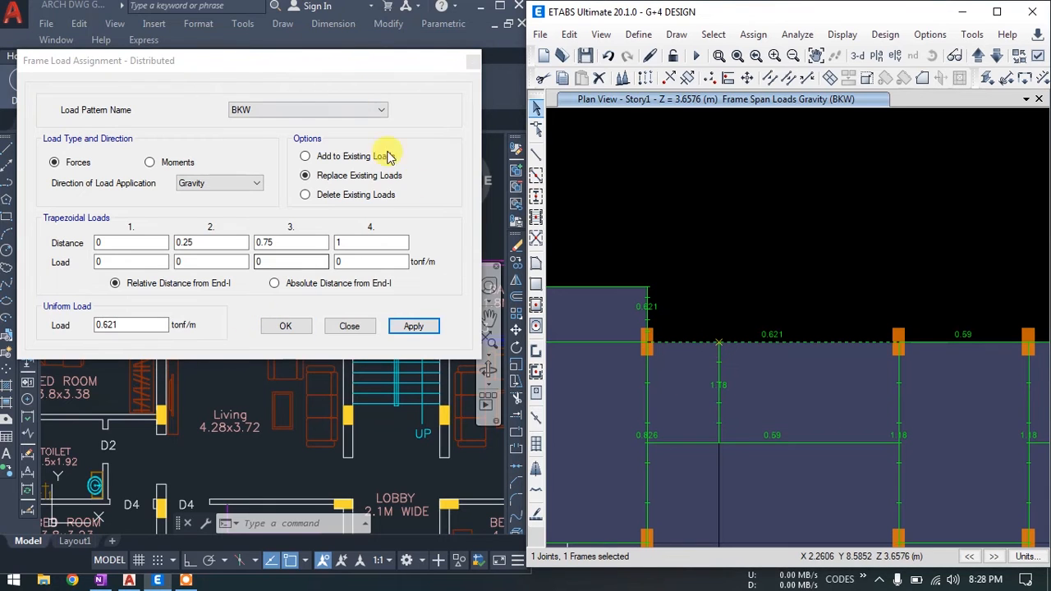
left_click(367, 327)
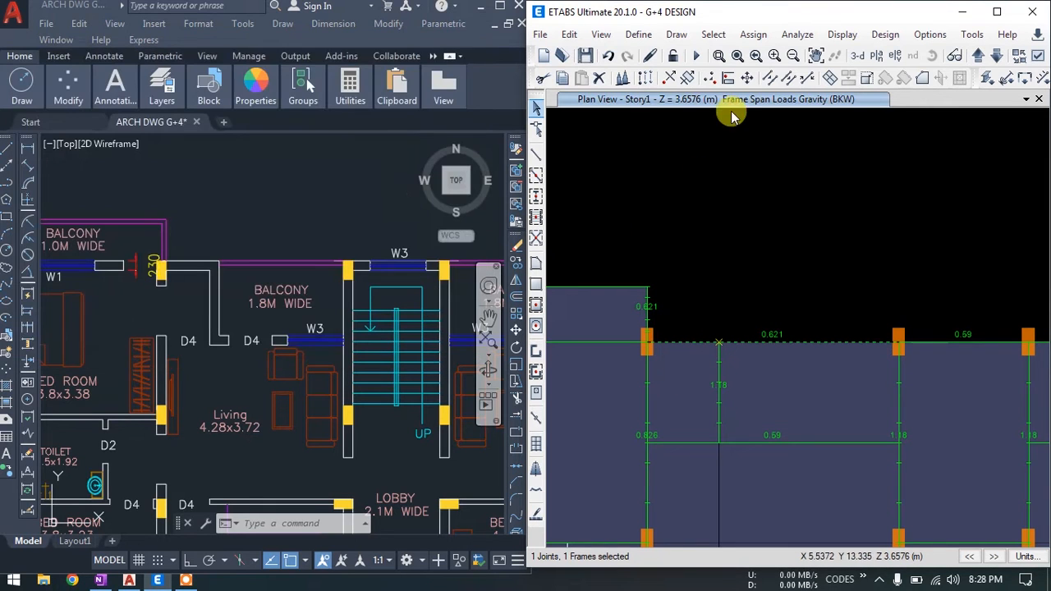
left_click(770, 82)
left_click_drag(482, 207, 352, 187)
left_click(327, 260)
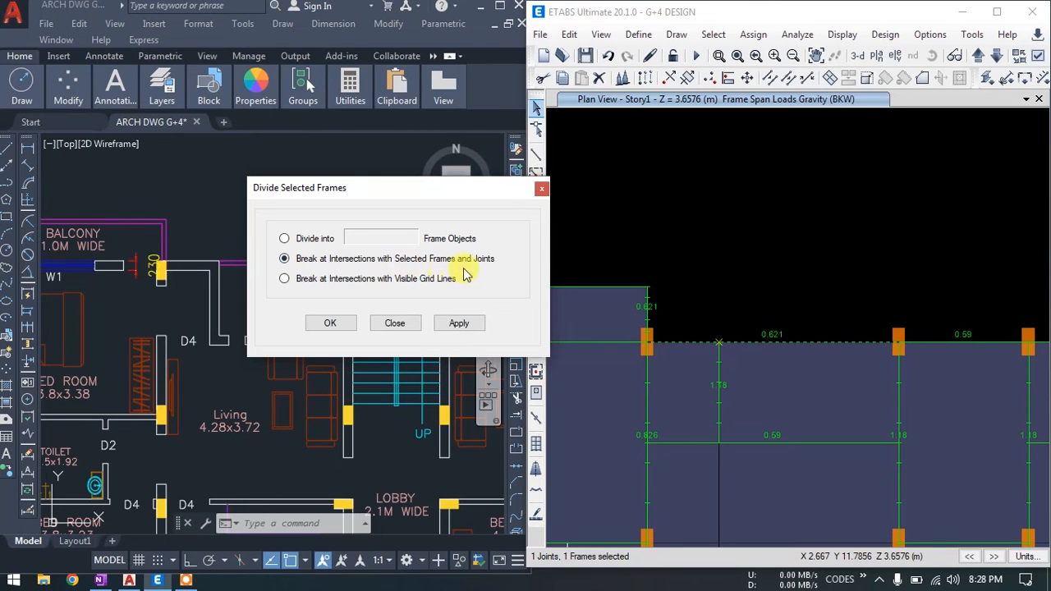
left_click(460, 324)
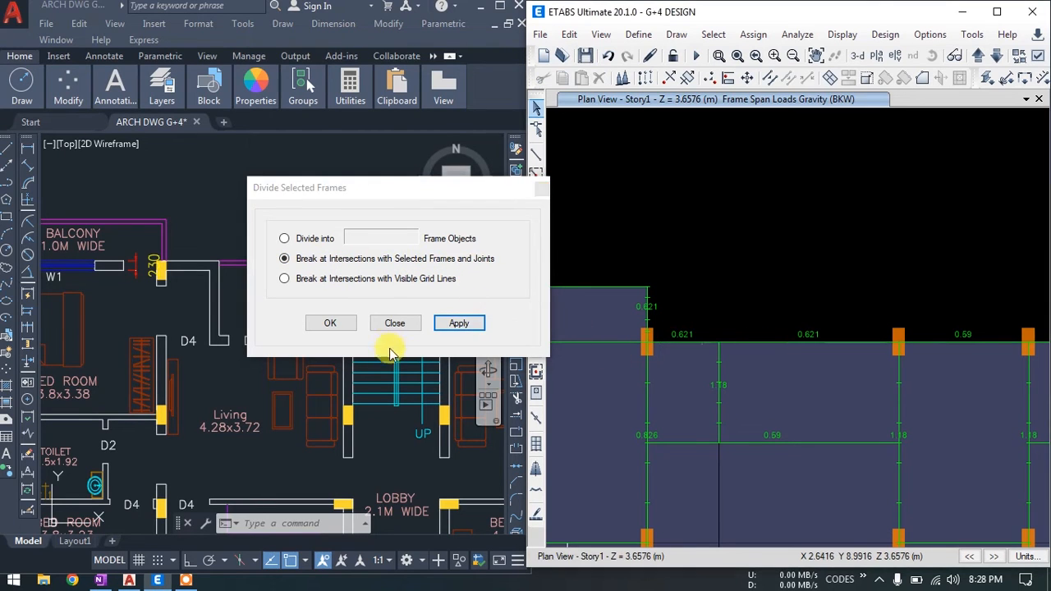
left_click(394, 323)
Divide the right living room's balcony edge beam at its short wall beam joint, breaking at intersections with selected frames and joints
scroll(699, 341, "down", 5)
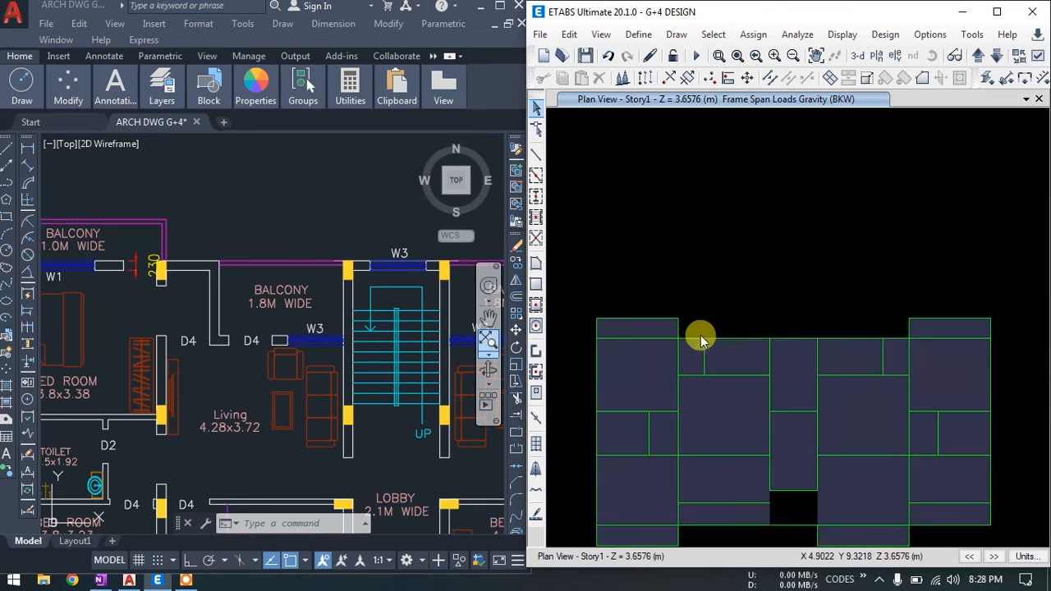
left_click(882, 339)
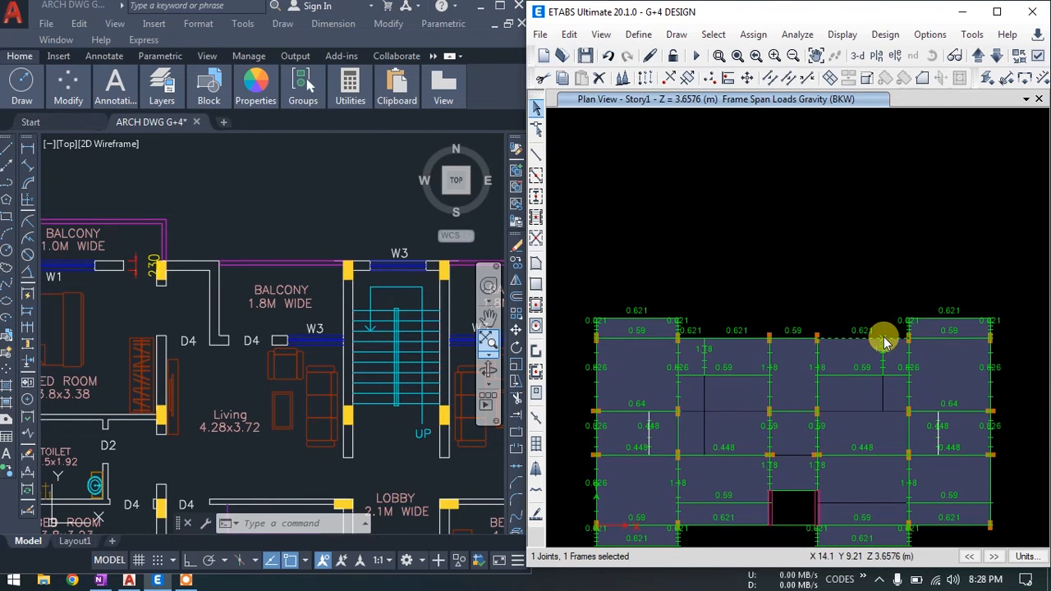
left_click(772, 79)
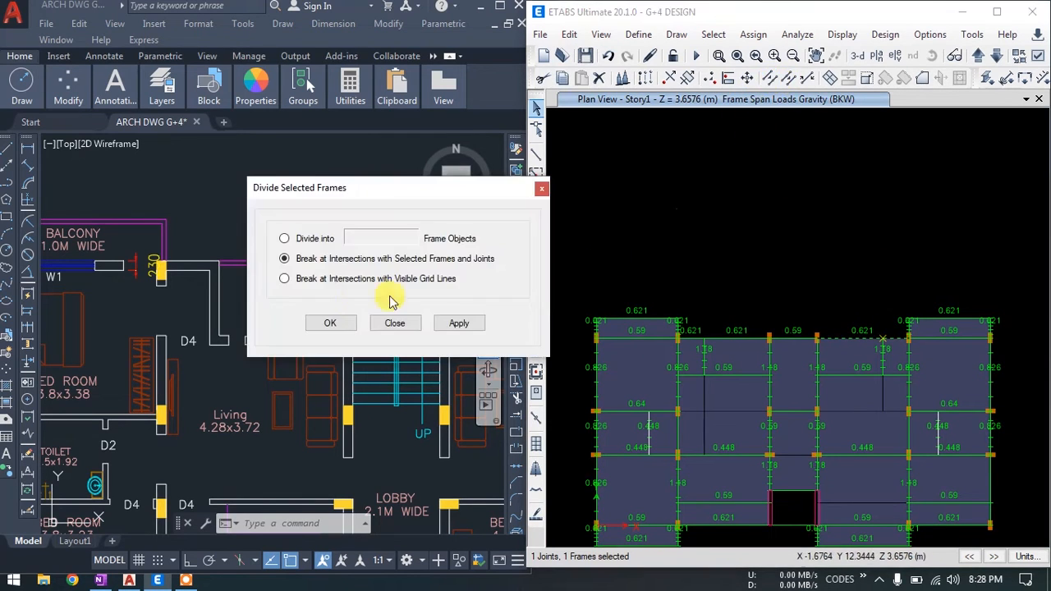
left_click(342, 325)
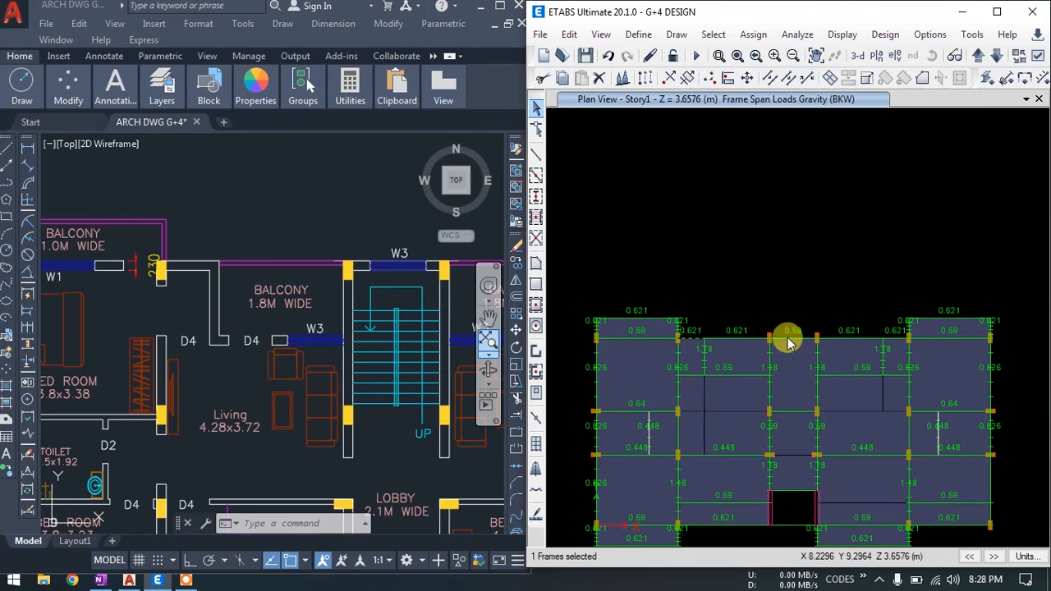
Assign a uniform BKW gravity load of 1.18 tonf/m to the short outer segments of both divided balcony beams, replacing existing loads
left_click(753, 33)
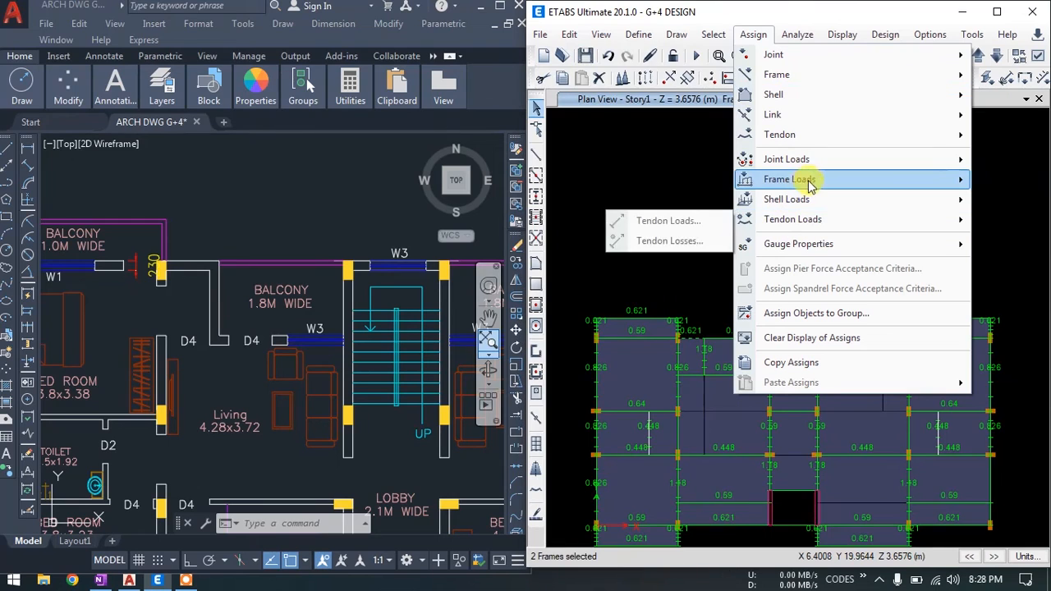
mouse_move(805, 179)
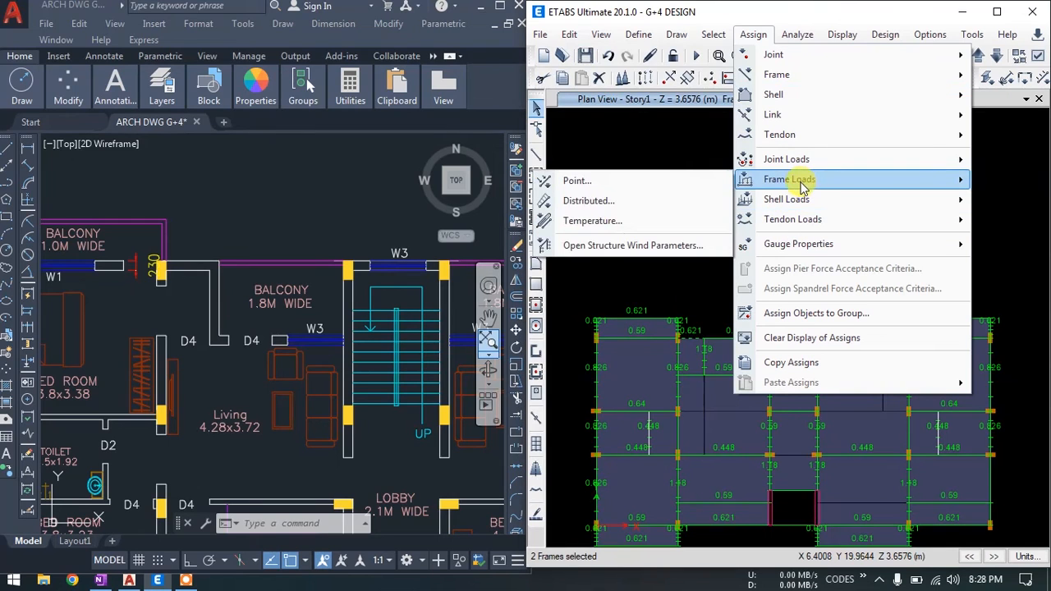
left_click(616, 202)
left_click(123, 325)
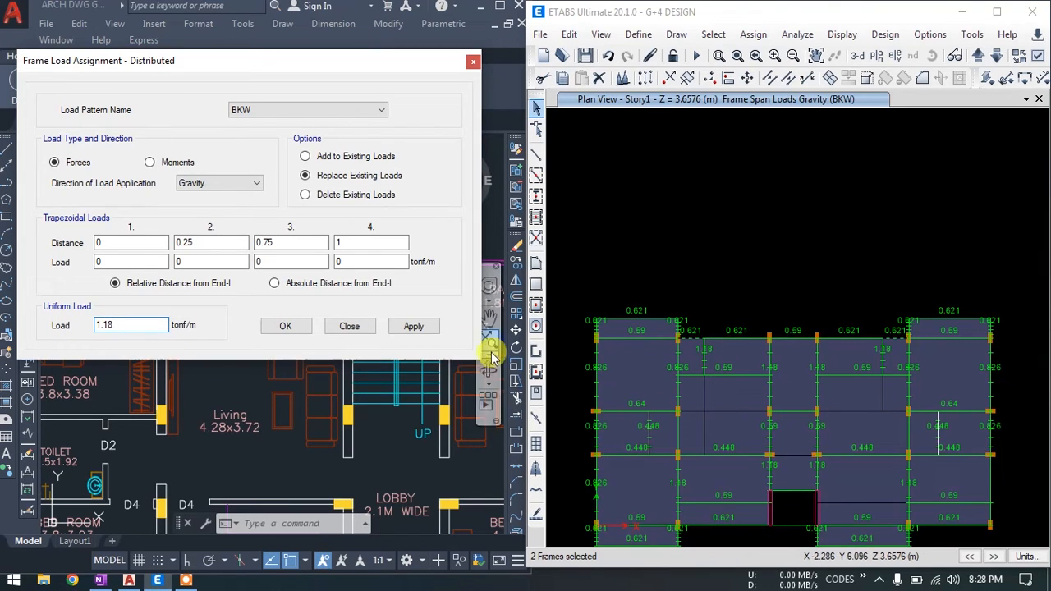
left_click(414, 327)
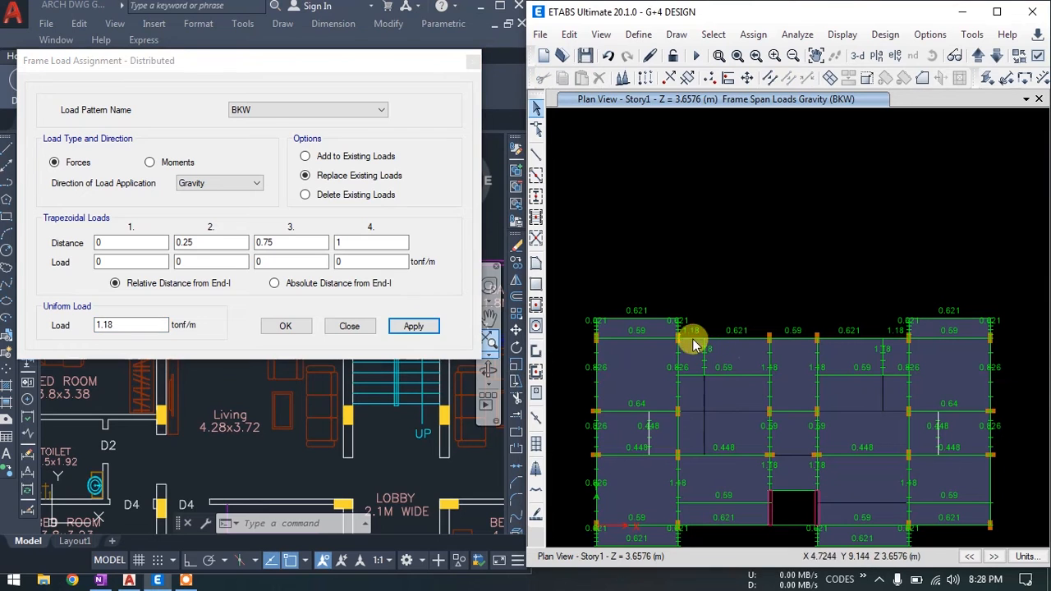
left_click(354, 328)
Enlarge the ETABS window to full screen with the whole Story1 BKW load plan in view
middle_click_drag(897, 418, 895, 337)
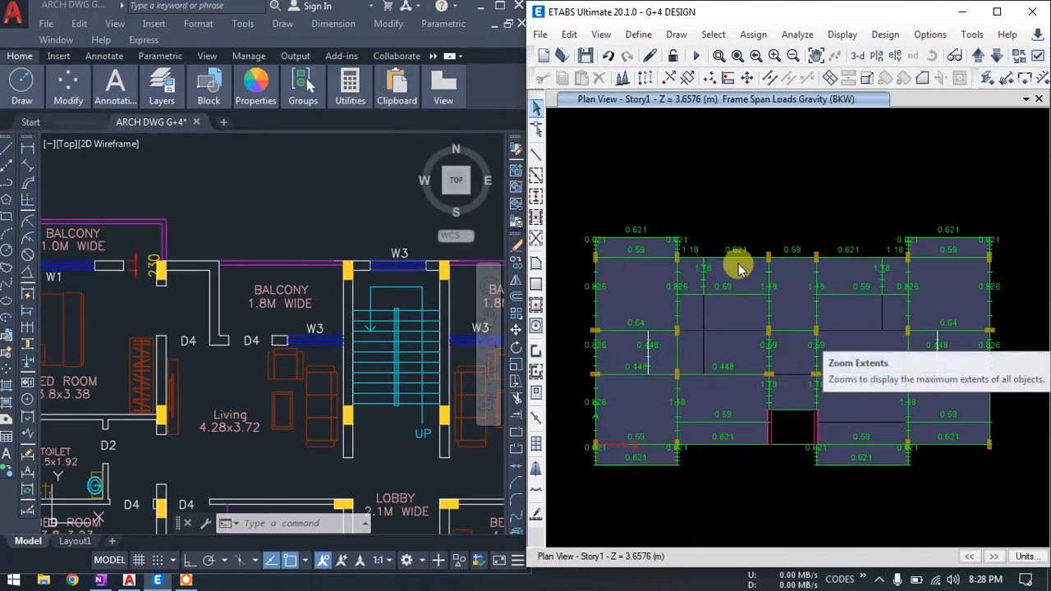
left_click(692, 258)
left_click(713, 256)
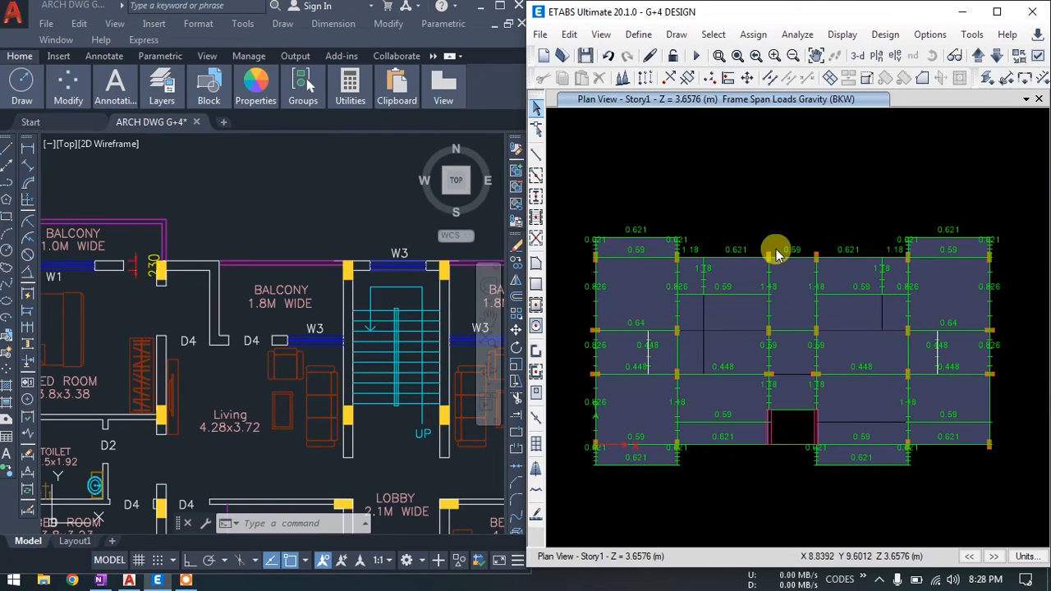
left_click(997, 12)
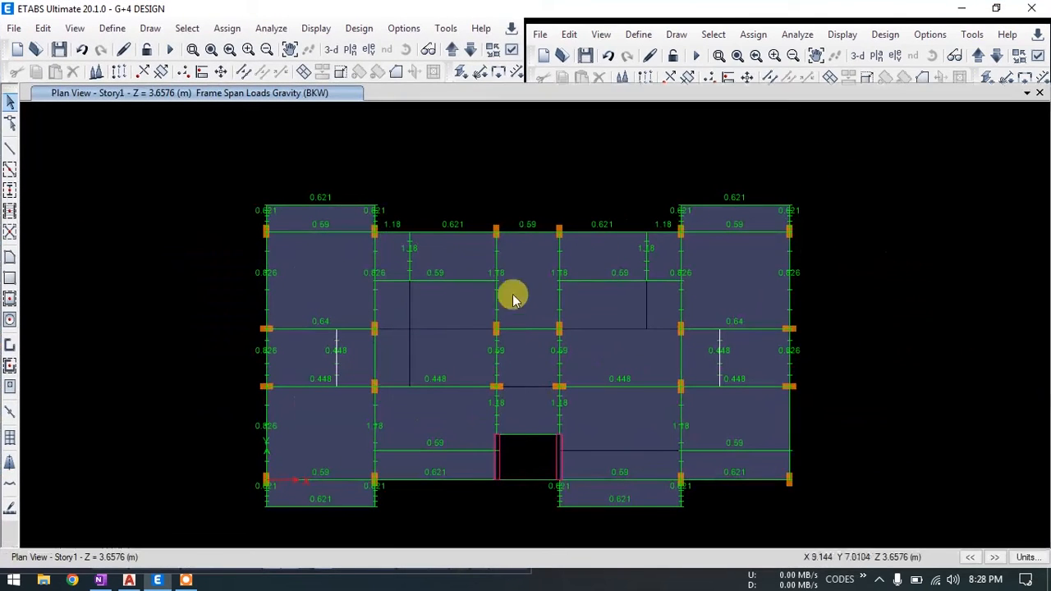
middle_click_drag(508, 219, 488, 218)
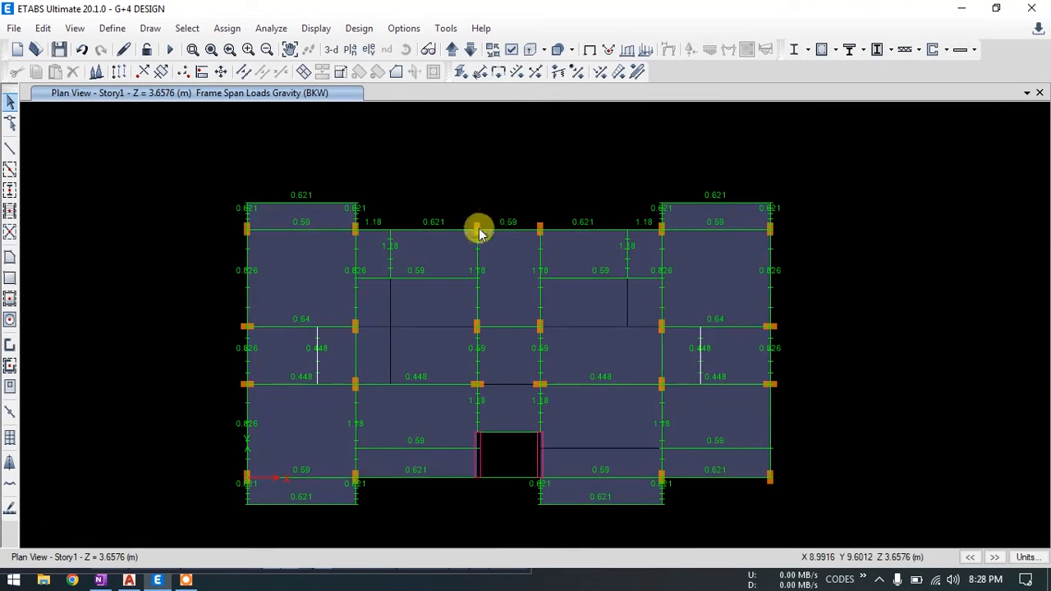
Try to merge the two adjacent slab shells just inside the left living room's balcony into one
left_click(387, 310)
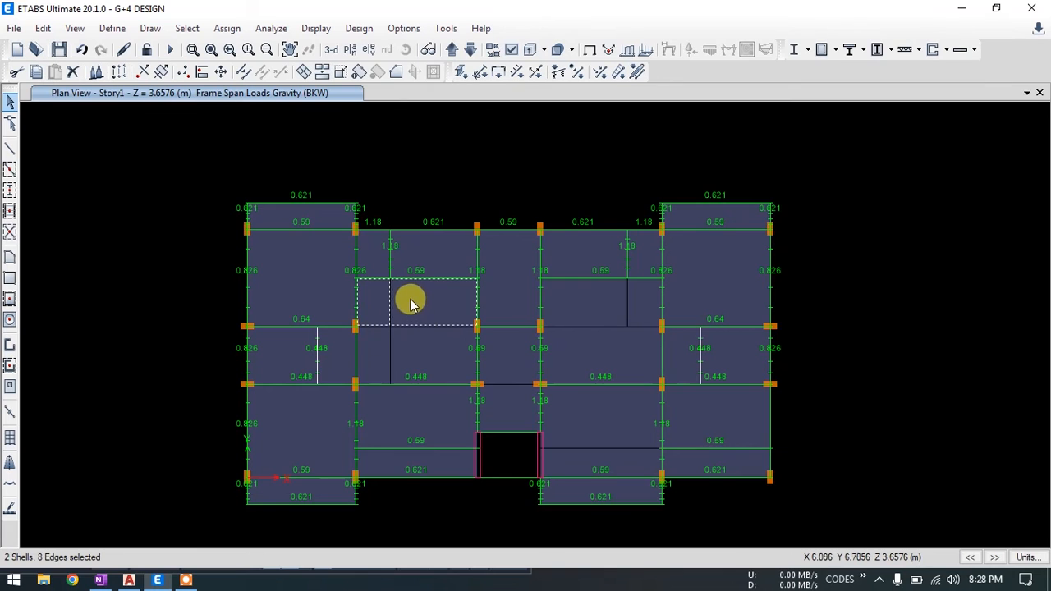
key("Escape")
left_click(372, 307)
left_click(406, 306)
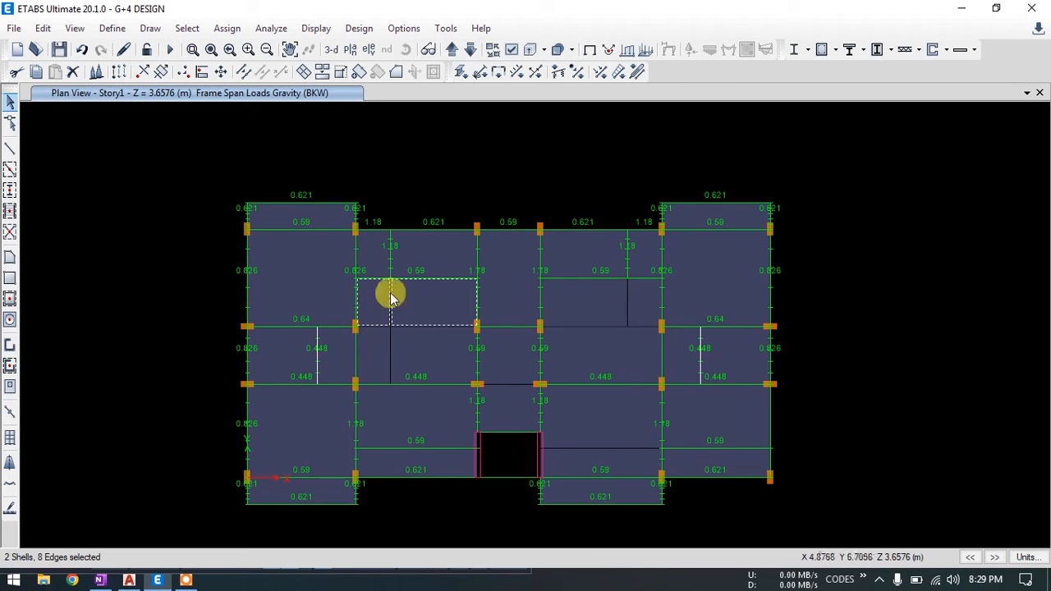
left_click(322, 74)
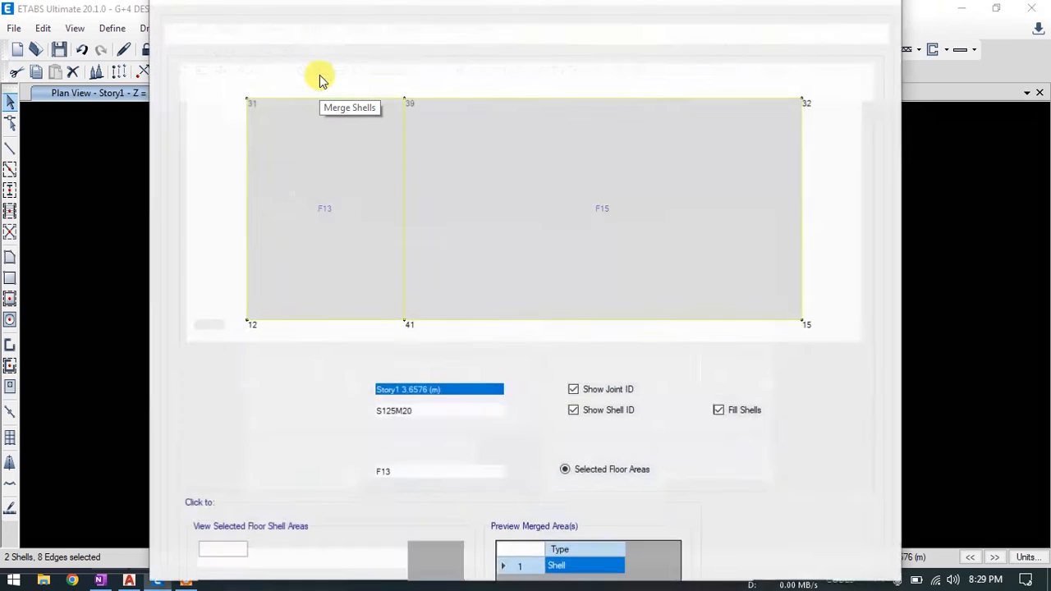
left_click(778, 581)
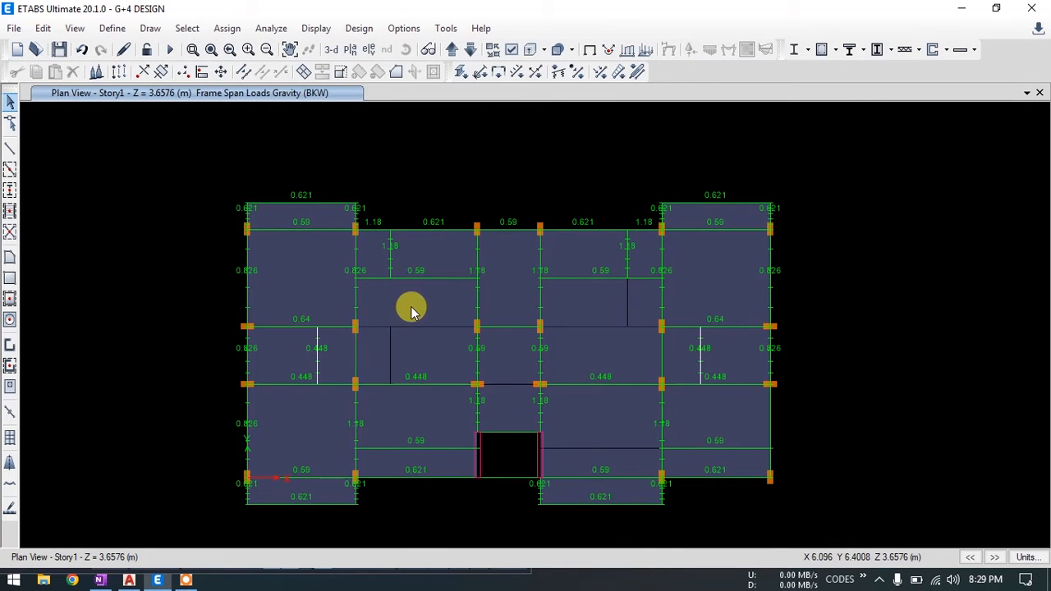
left_click(256, 350)
key("Escape")
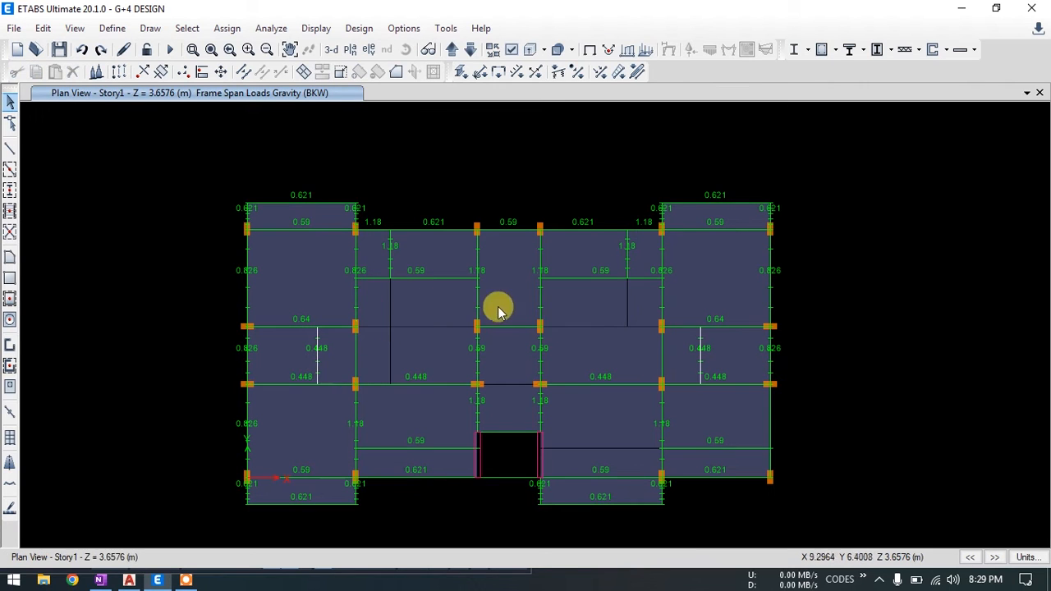
Check the wall load notes in OneNote and the AutoCAD floor plan for the wall at the lift opening's beam
middle_click_drag(553, 348, 556, 322)
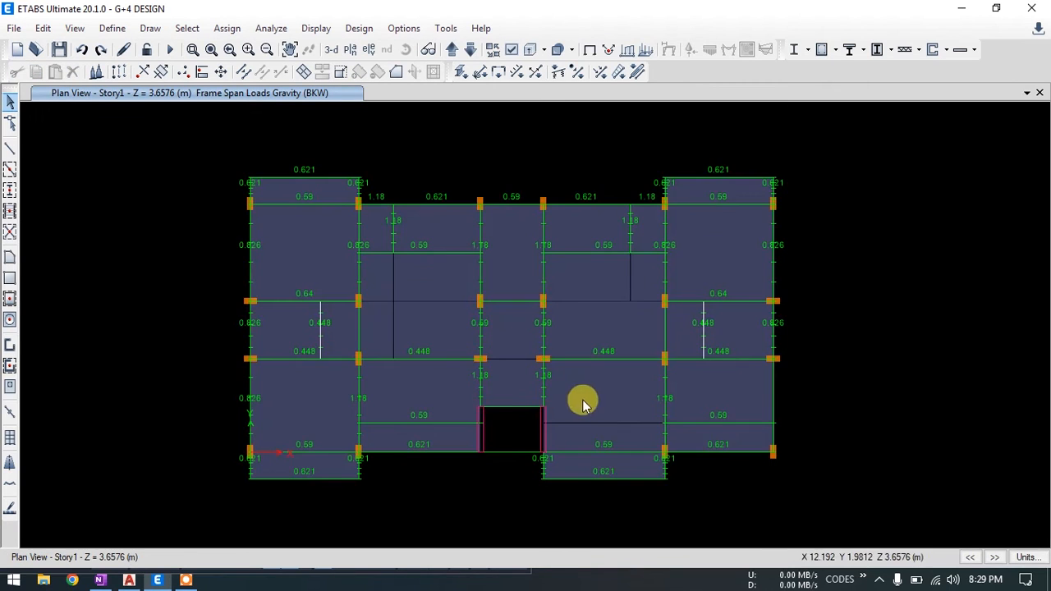
left_click(510, 410)
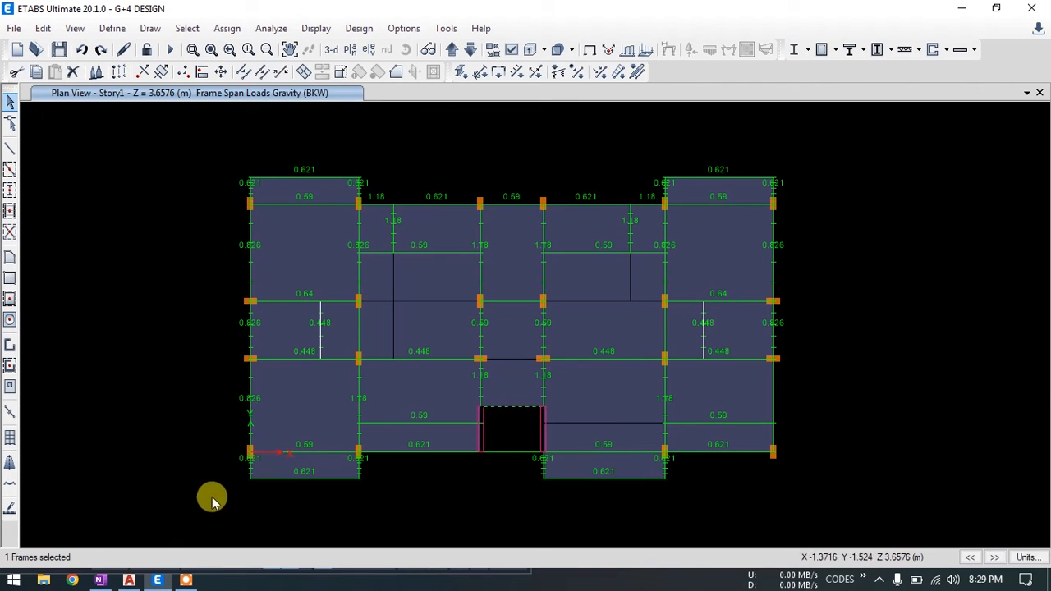
left_click(99, 580)
scroll(605, 305, "up", 3)
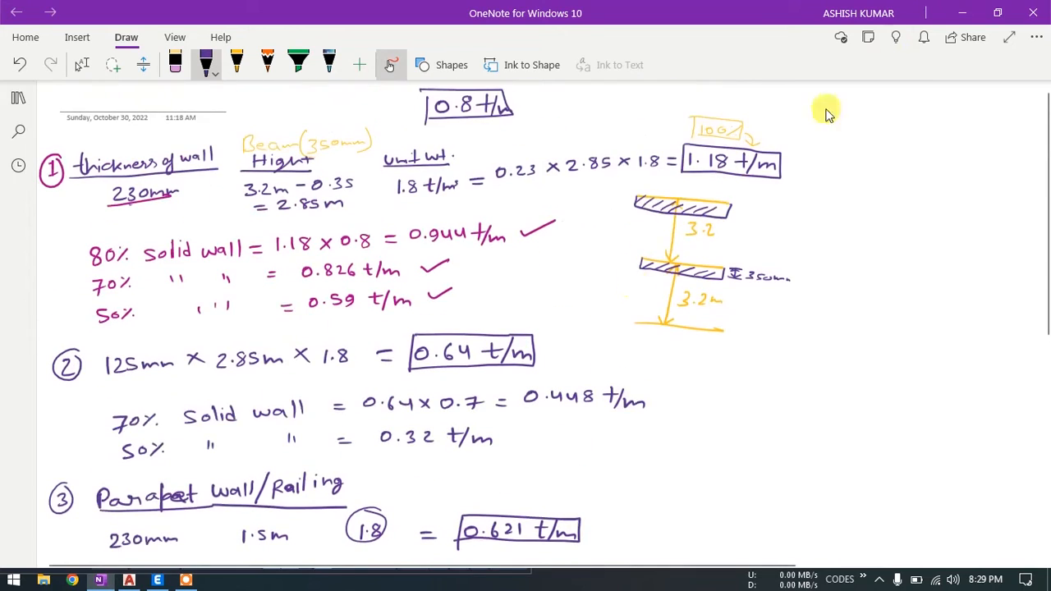
left_click(957, 12)
left_click(129, 580)
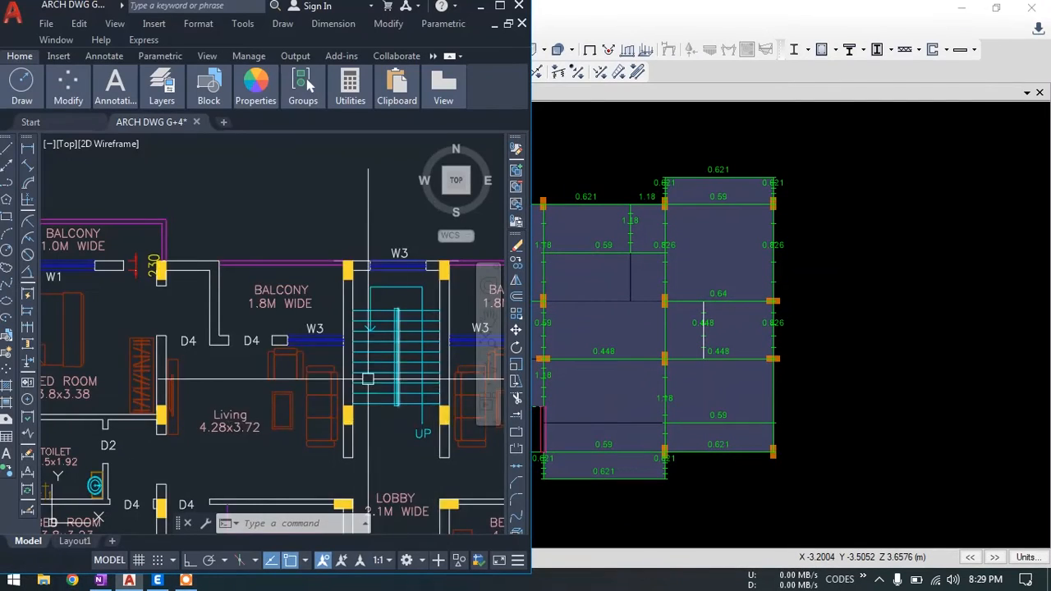
scroll(369, 378, "down", 8)
scroll(372, 413, "up", 5)
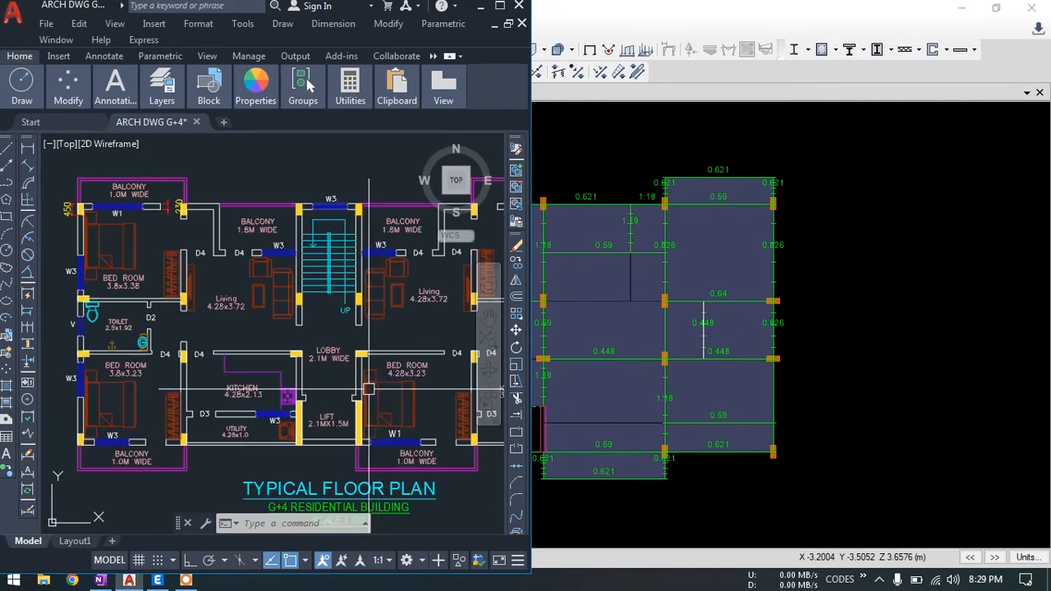
left_click(480, 5)
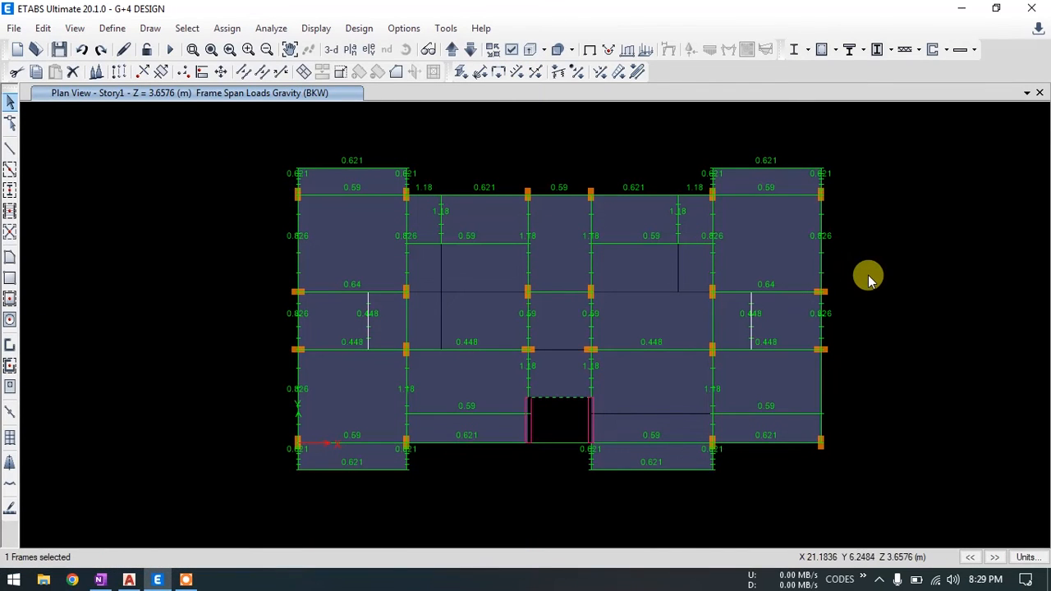
Assign a uniform BKW gravity load of 1.18 tonf/m to the right-hand kitchen and utility's outer beam, checking its wall on the floor plan
middle_click_drag(912, 305, 901, 304)
left_click(413, 453)
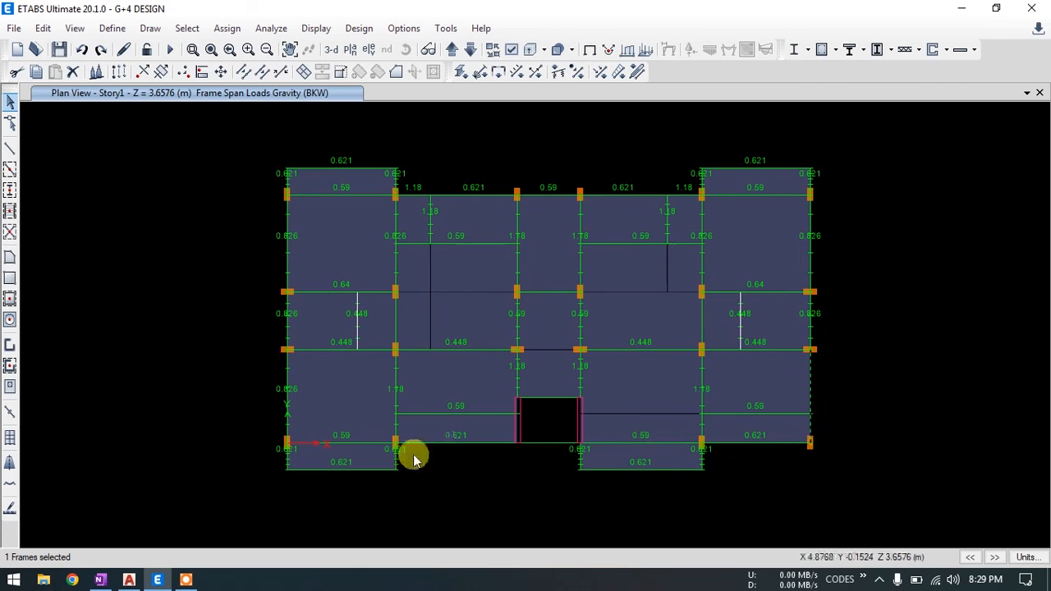
left_click(129, 580)
middle_click_drag(400, 388, 191, 377)
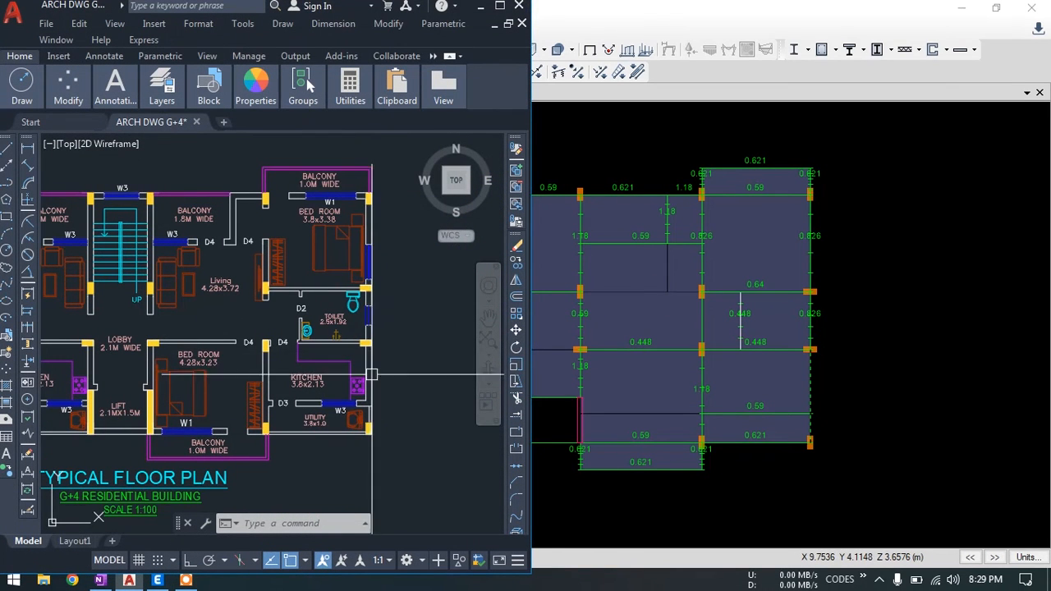
scroll(408, 371, "down", 2)
middle_click_drag(408, 372, 457, 367)
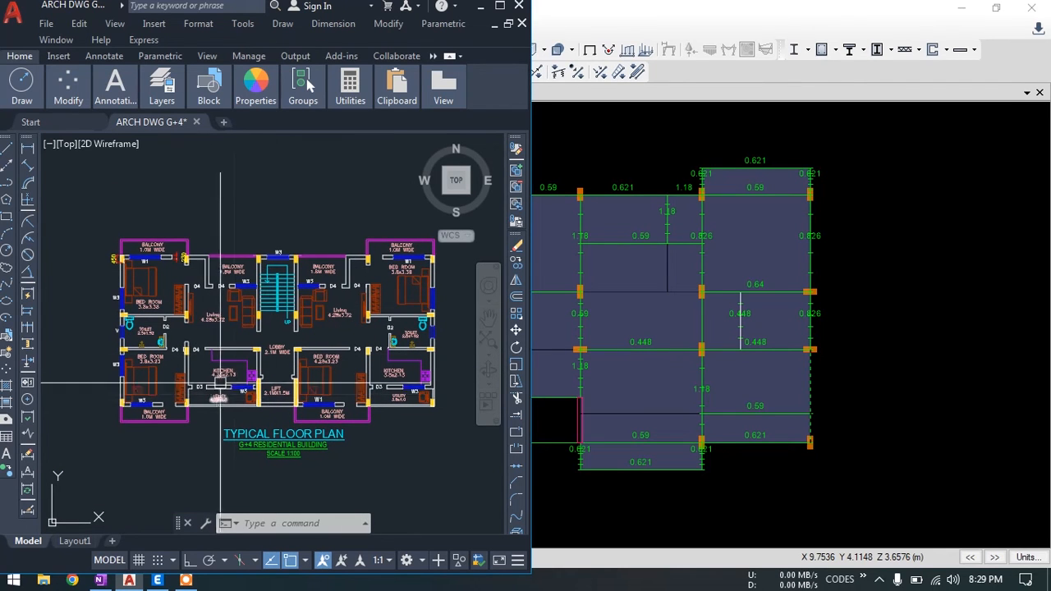
left_click(479, 6)
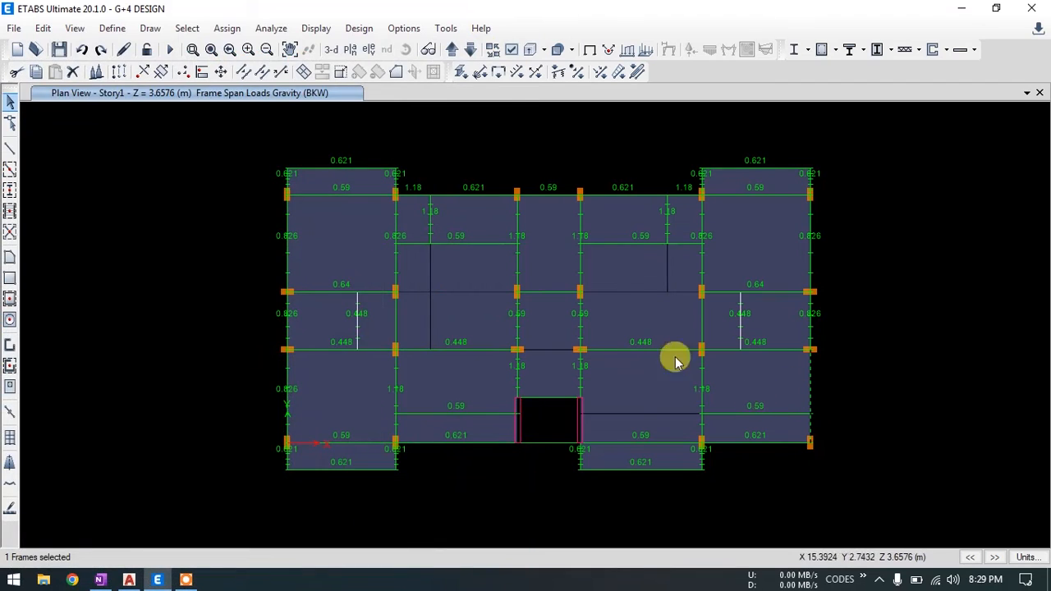
left_click(221, 30)
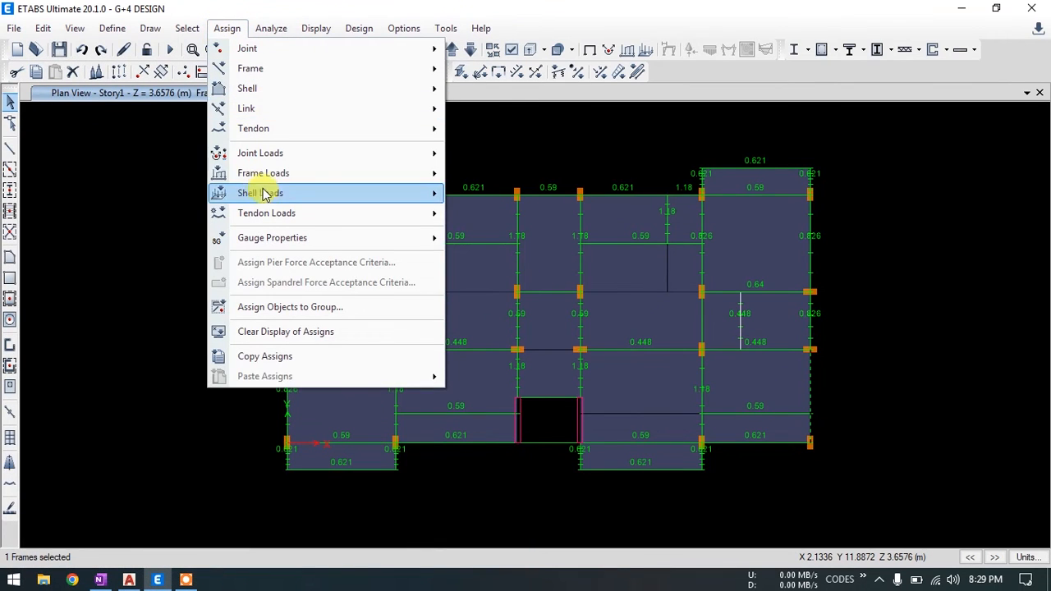
mouse_move(264, 173)
left_click(497, 197)
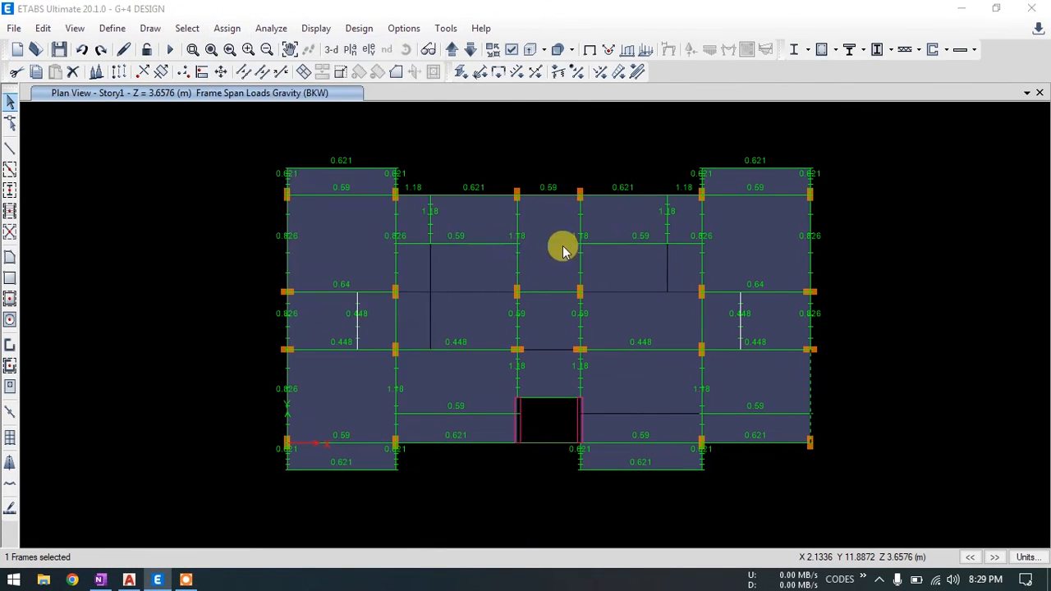
left_click(301, 330)
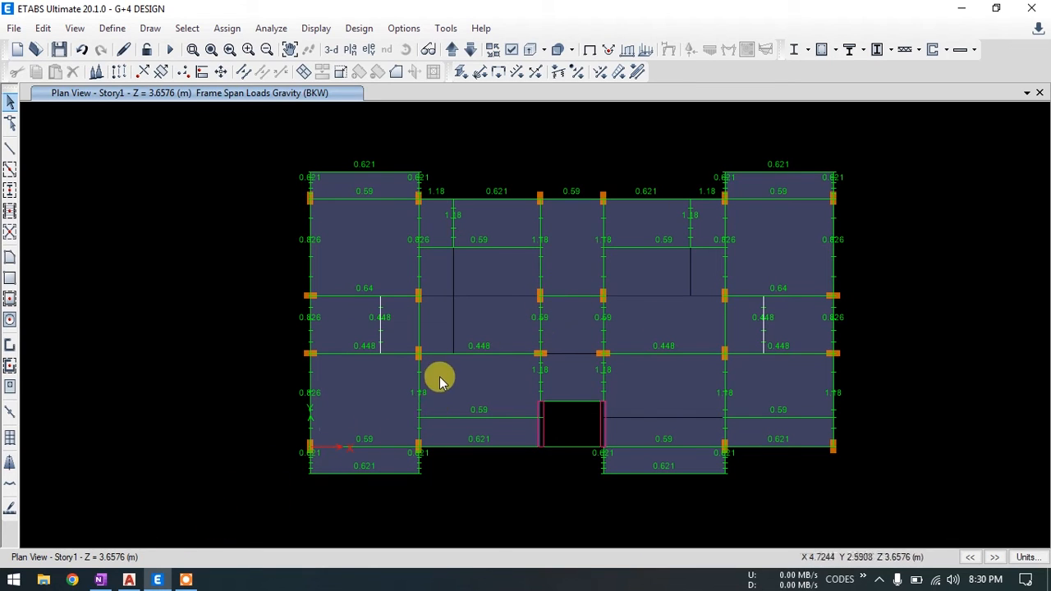
Examine the staircase, lobby and living room walls on the AutoCAD floor plan
left_click(129, 583)
scroll(284, 217, "up", 5)
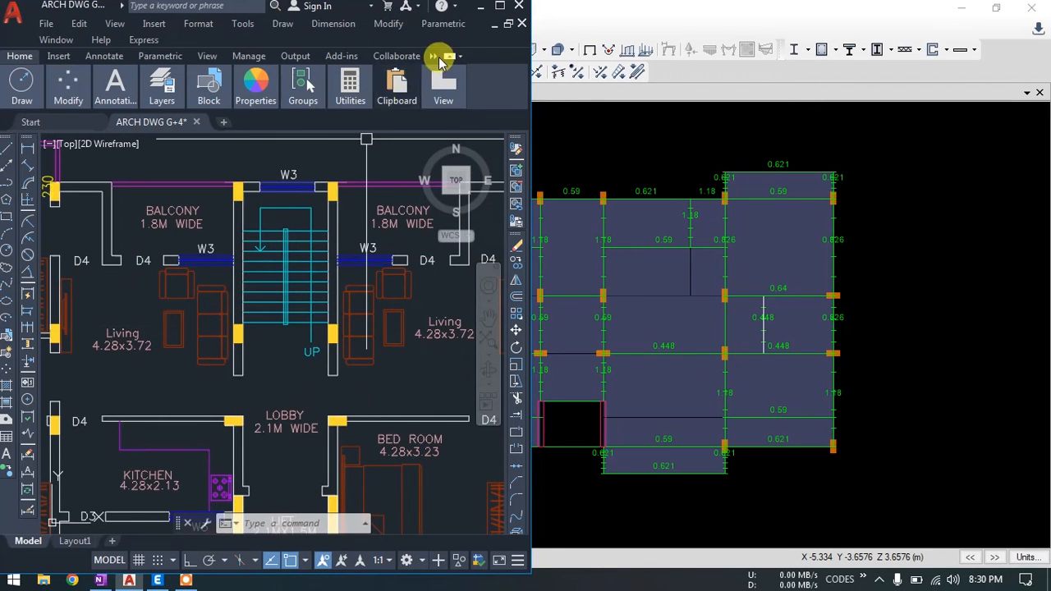
left_click(480, 6)
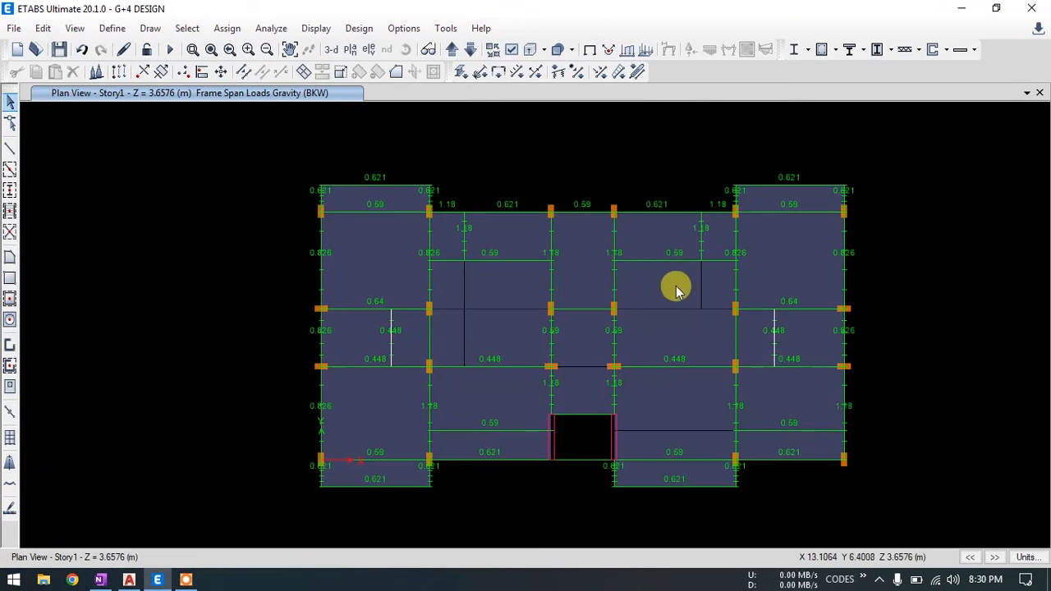
Show the undeformed Story1 plan without the displayed load values
left_click(591, 51)
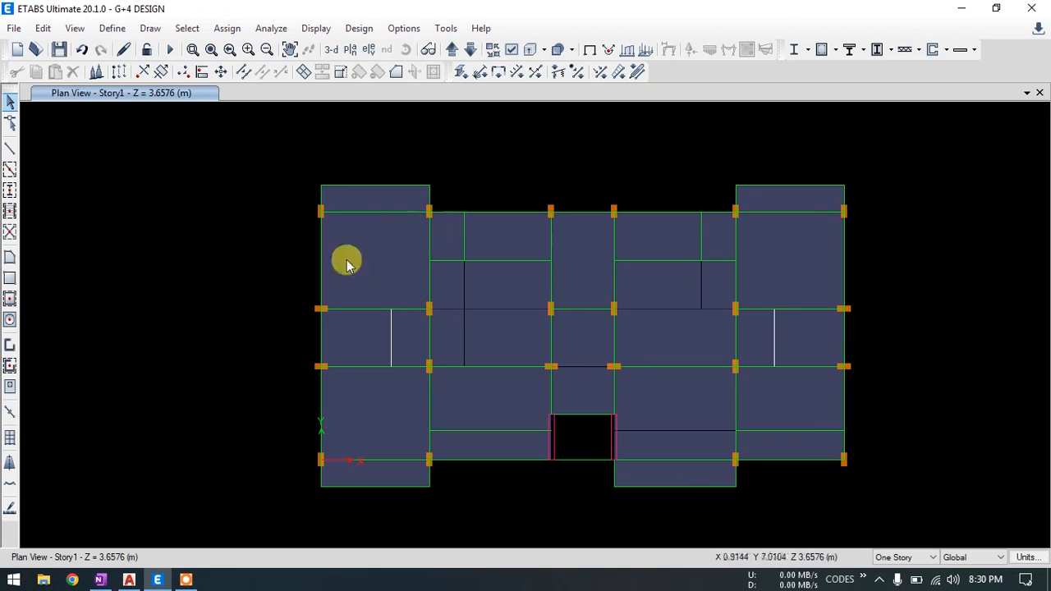
middle_click_drag(732, 352, 635, 324)
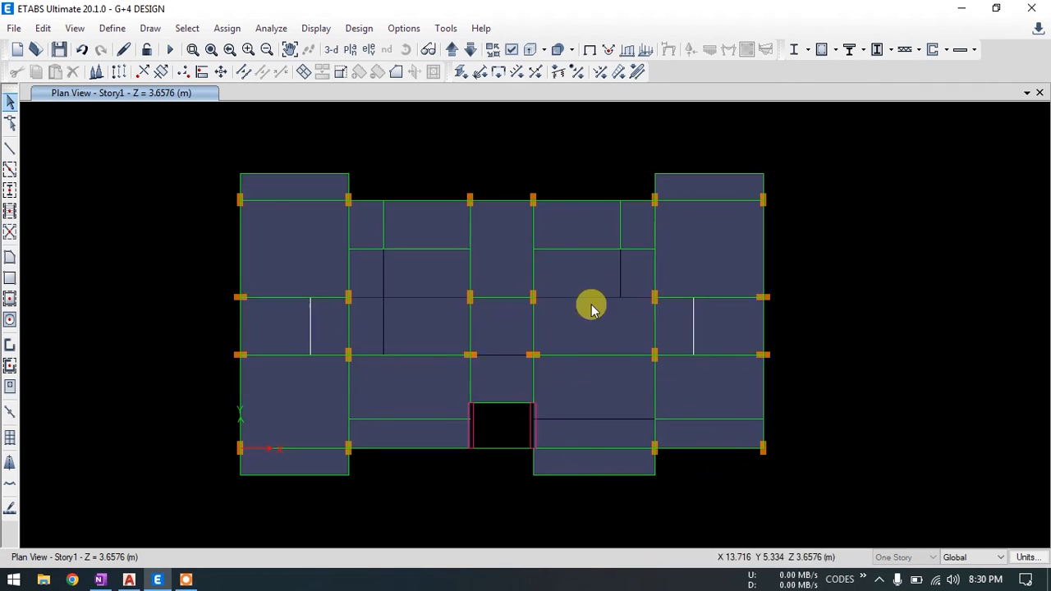
middle_click_drag(642, 383, 652, 390)
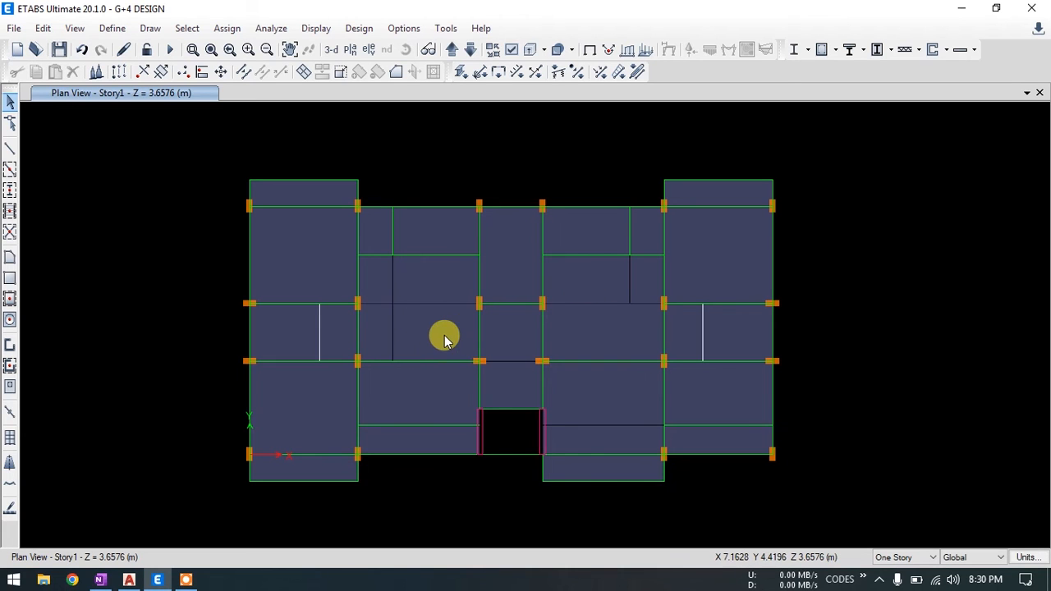
middle_click_drag(687, 150, 488, 153)
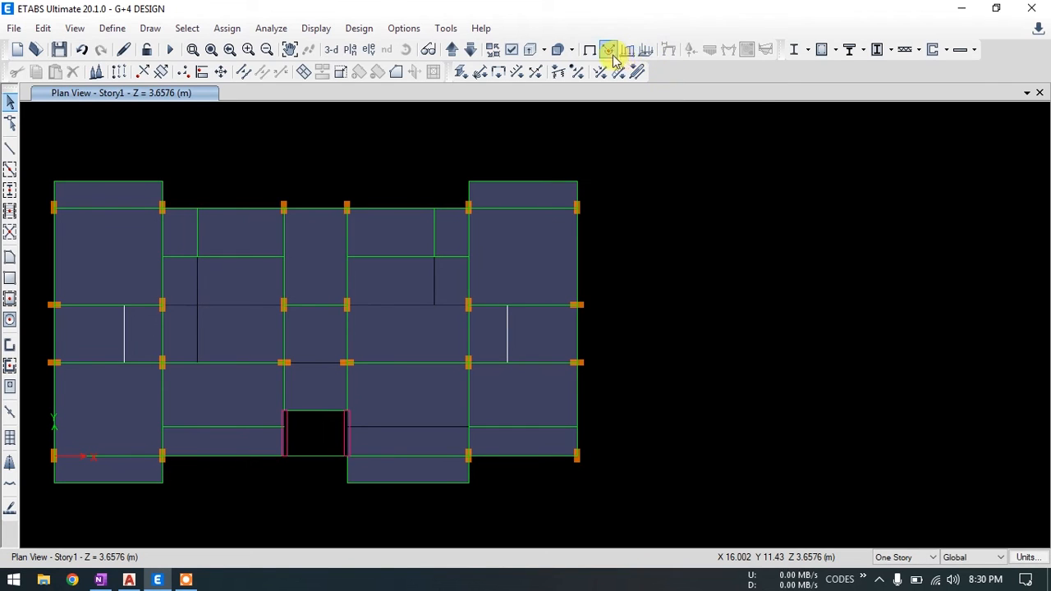
Check the Story1 beams for frame loads under the Dead and Live load patterns
left_click(628, 54)
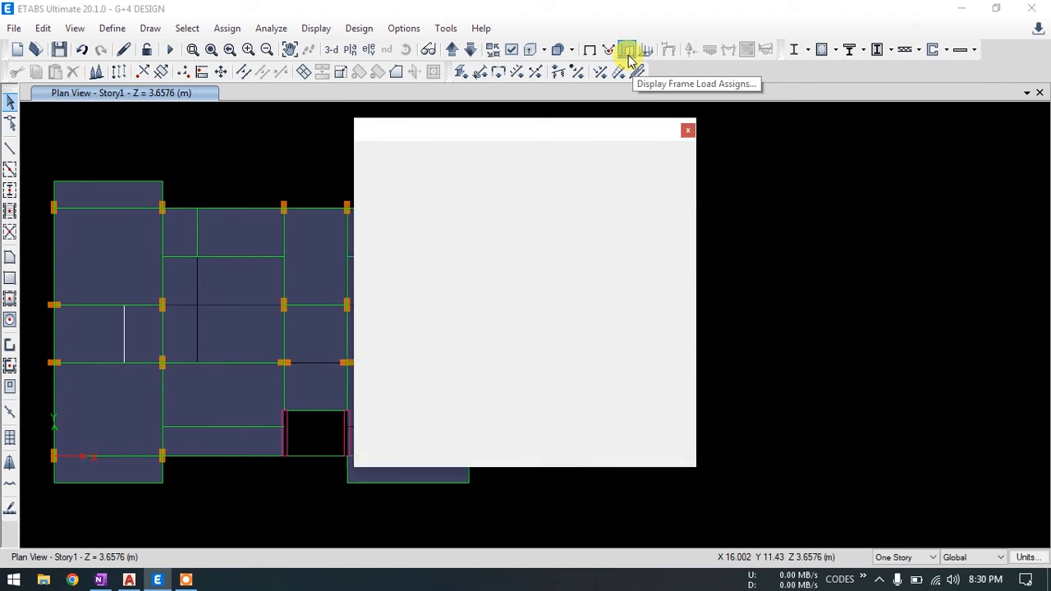
left_click_drag(535, 133, 817, 111)
left_click(829, 160)
left_click(812, 170)
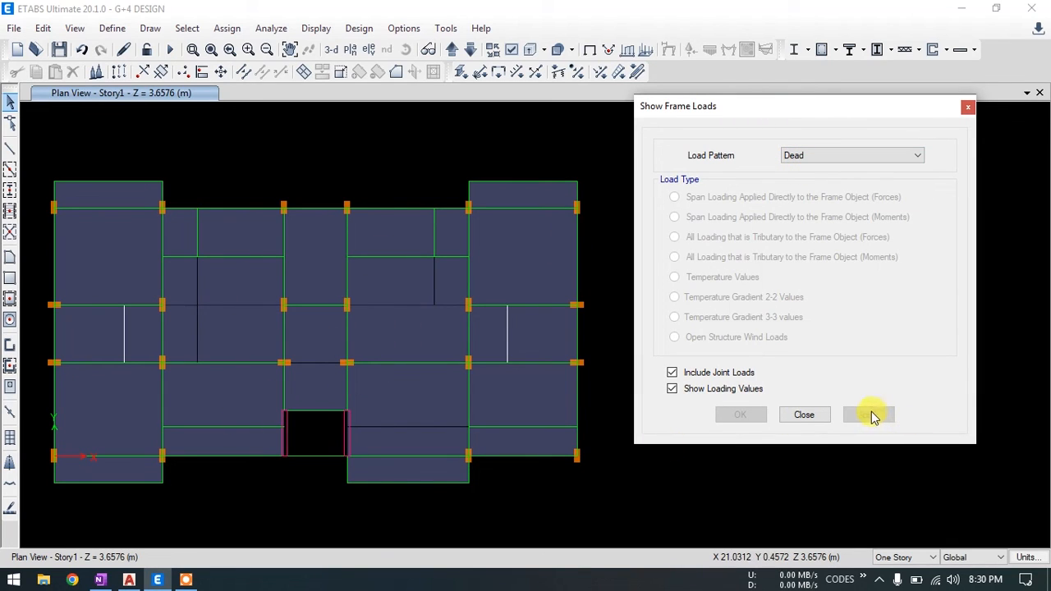
left_click(822, 155)
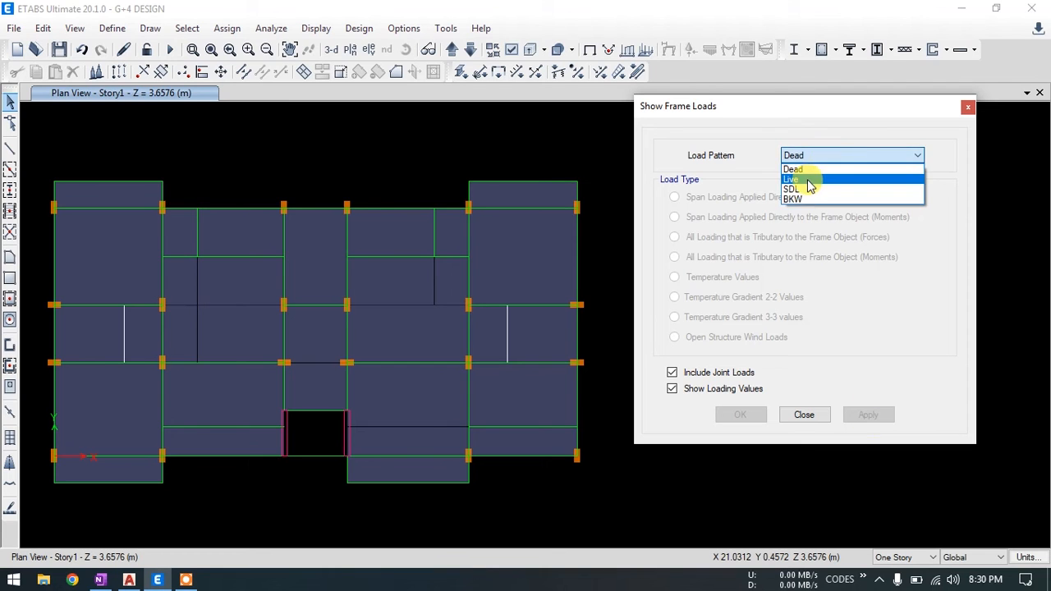
left_click(807, 178)
left_click(871, 415)
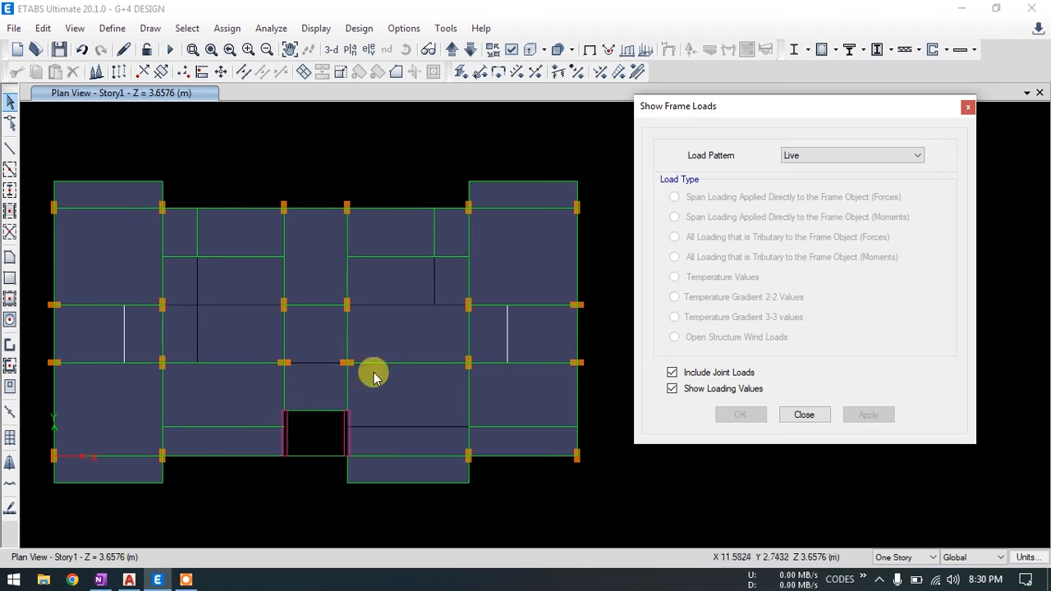
Check the SDL pattern for frame loads and display the directly applied BKW span loads with their values
left_click(845, 155)
left_click(807, 191)
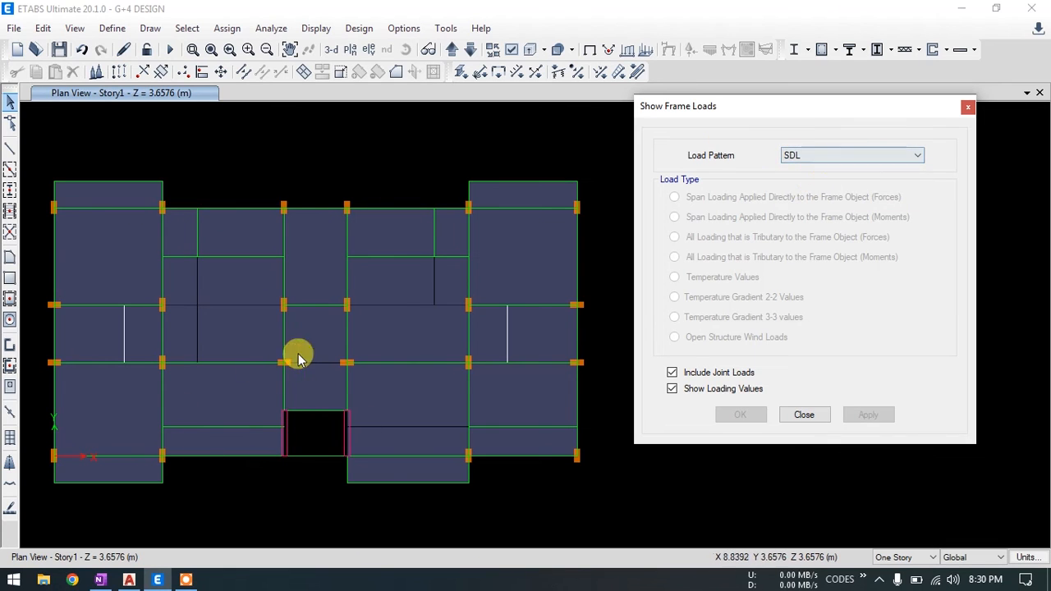
left_click(819, 157)
left_click(796, 200)
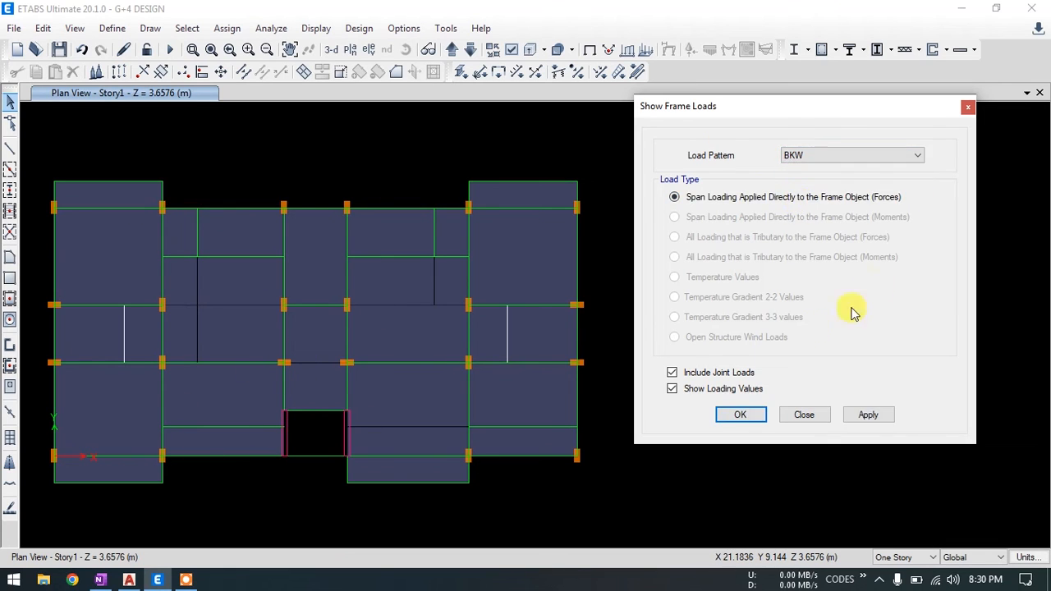
left_click(873, 419)
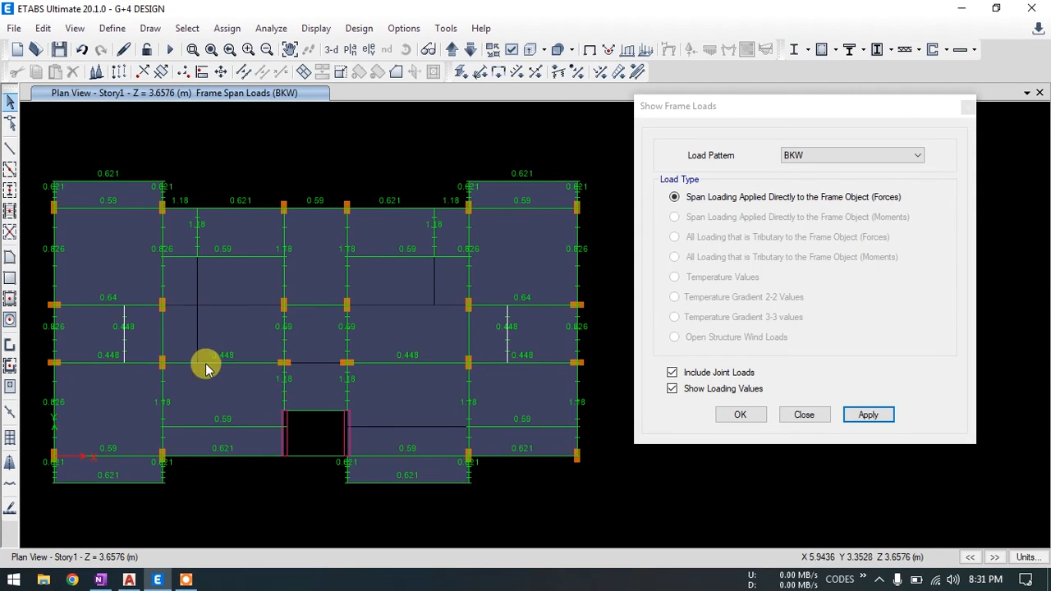
left_click(797, 159)
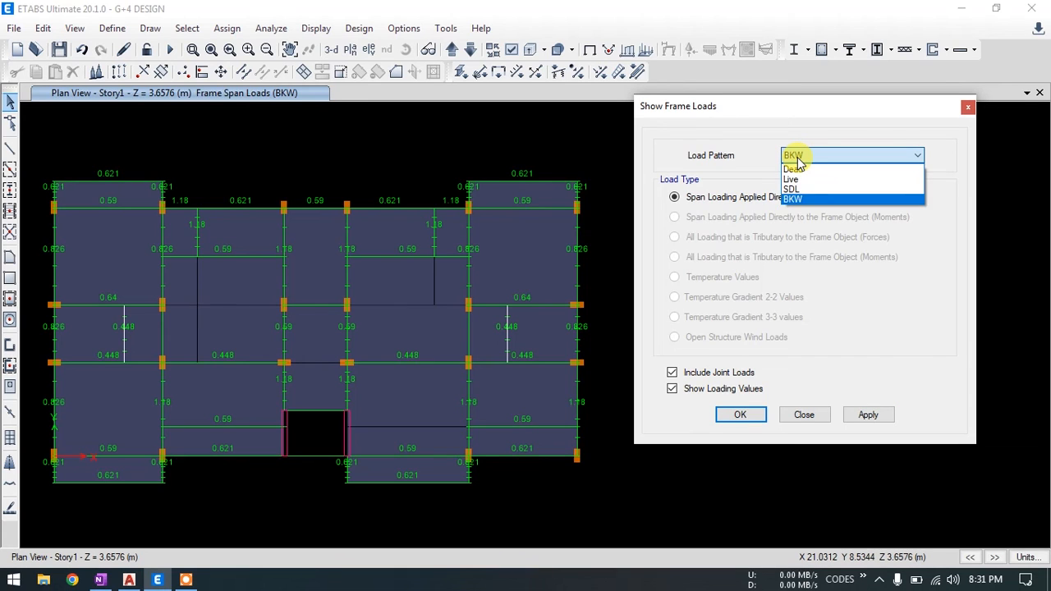
left_click(801, 200)
left_click(805, 415)
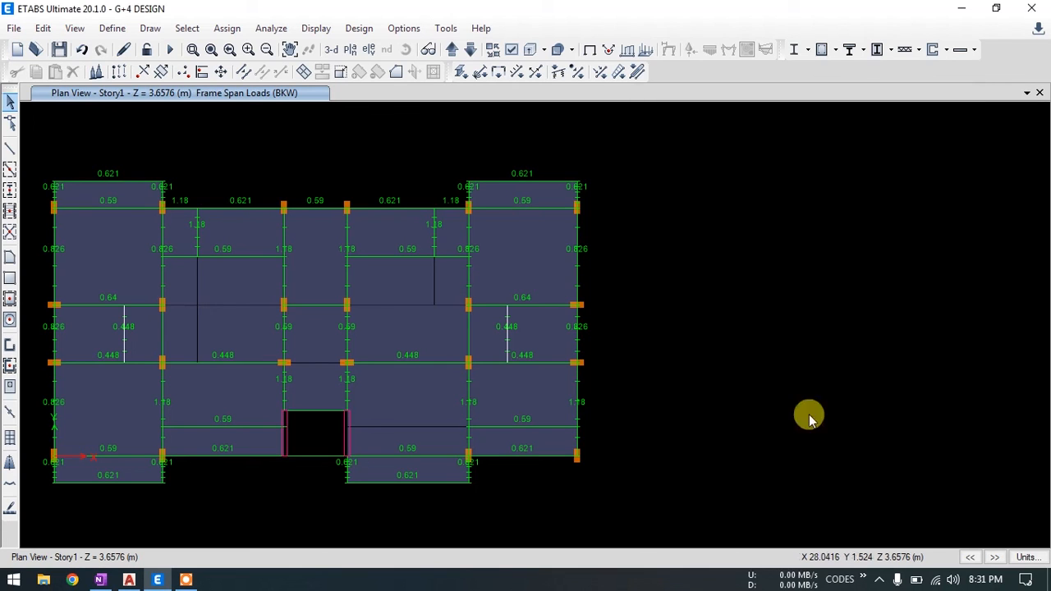
Clear the BKW span loads from the Story1 plan and display the slabs' uniform gravity shell loads for the Live pattern
left_click(590, 51)
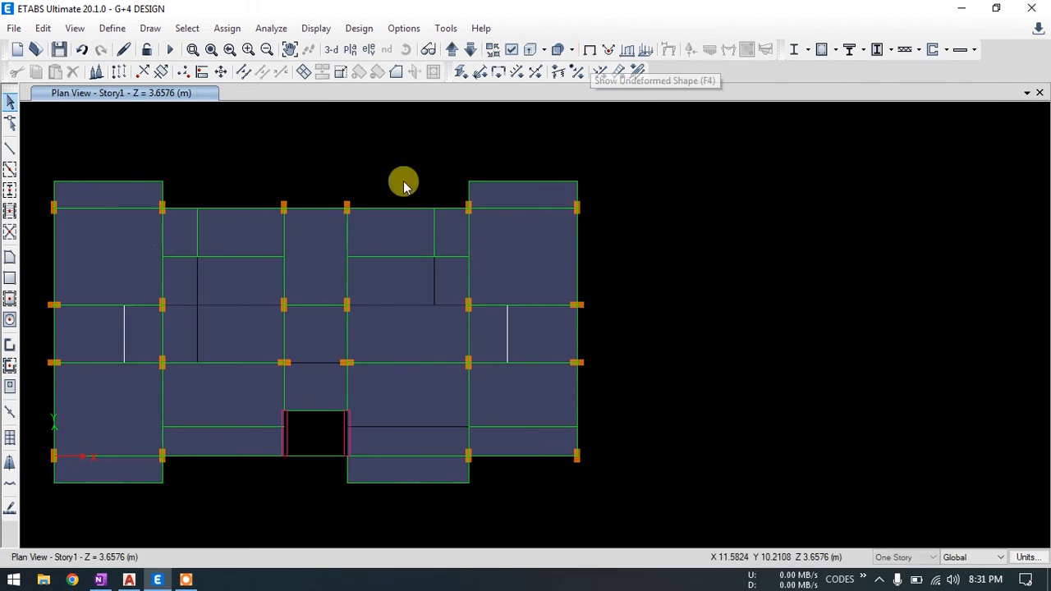
left_click(646, 49)
left_click_drag(569, 119, 858, 111)
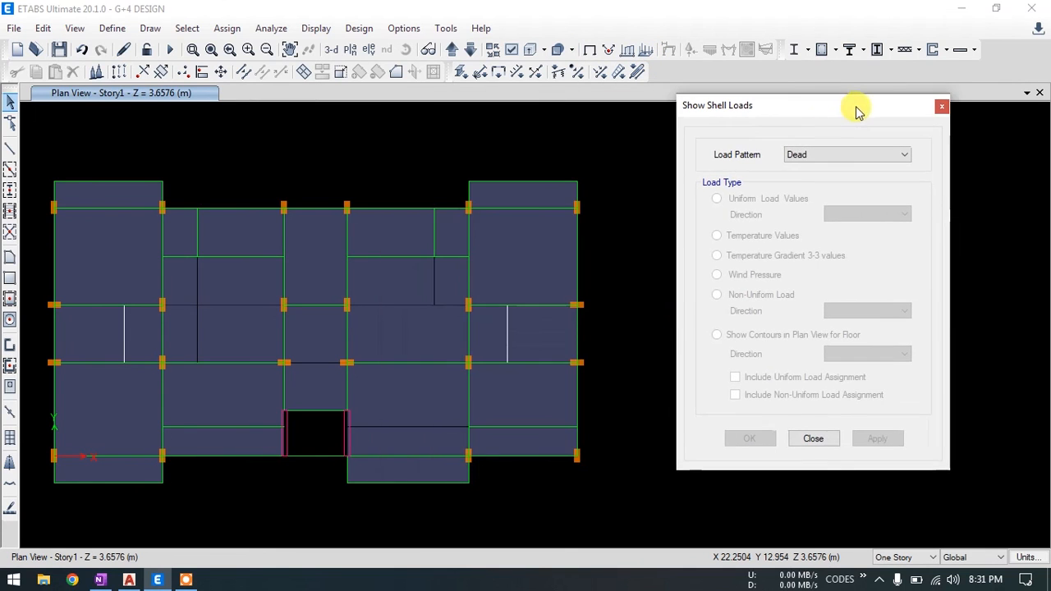
left_click(829, 154)
left_click(821, 165)
left_click(821, 154)
left_click(813, 176)
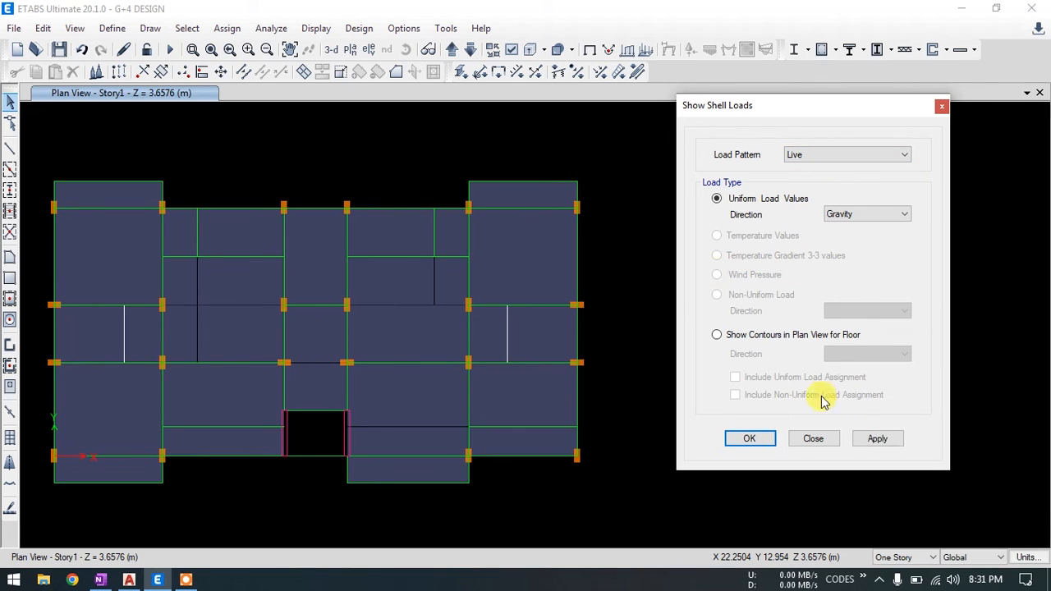
left_click(872, 440)
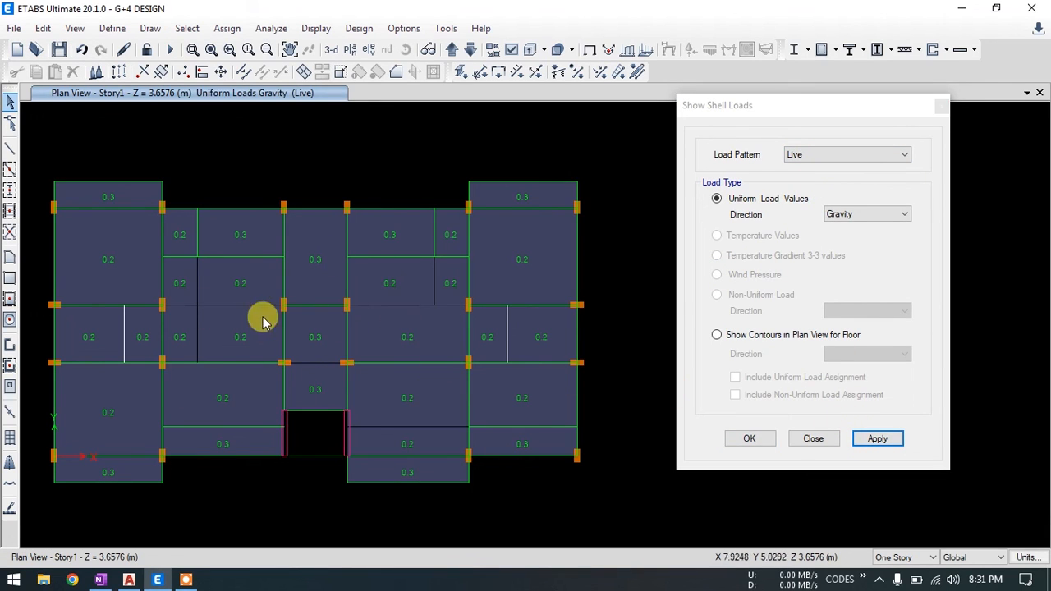
Inspect the load set assigned to the second-row slab panel directly left of the central bay
left_click(239, 287)
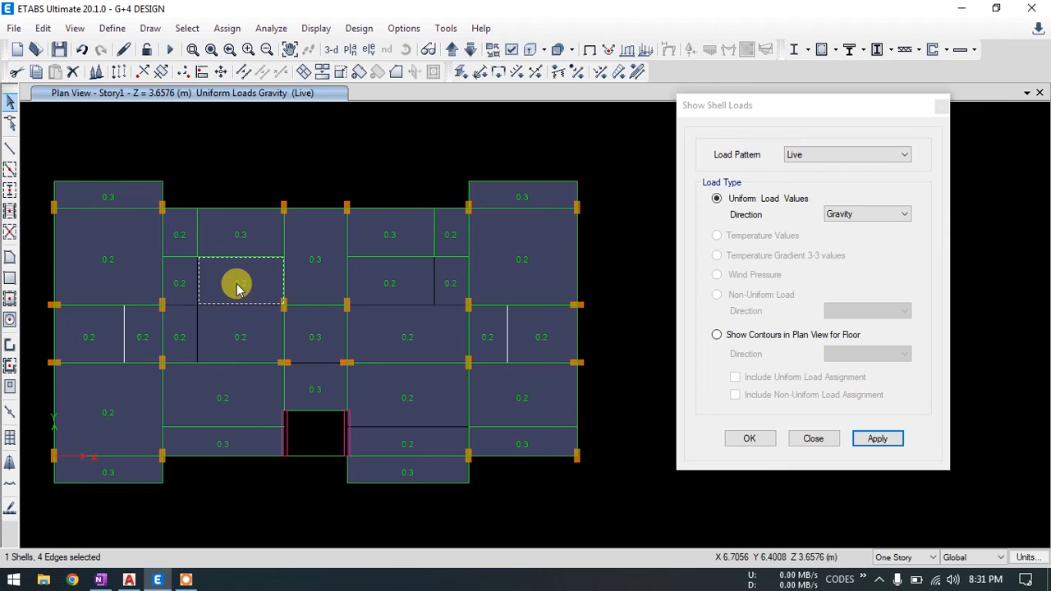
right_click(236, 288)
left_click(542, 151)
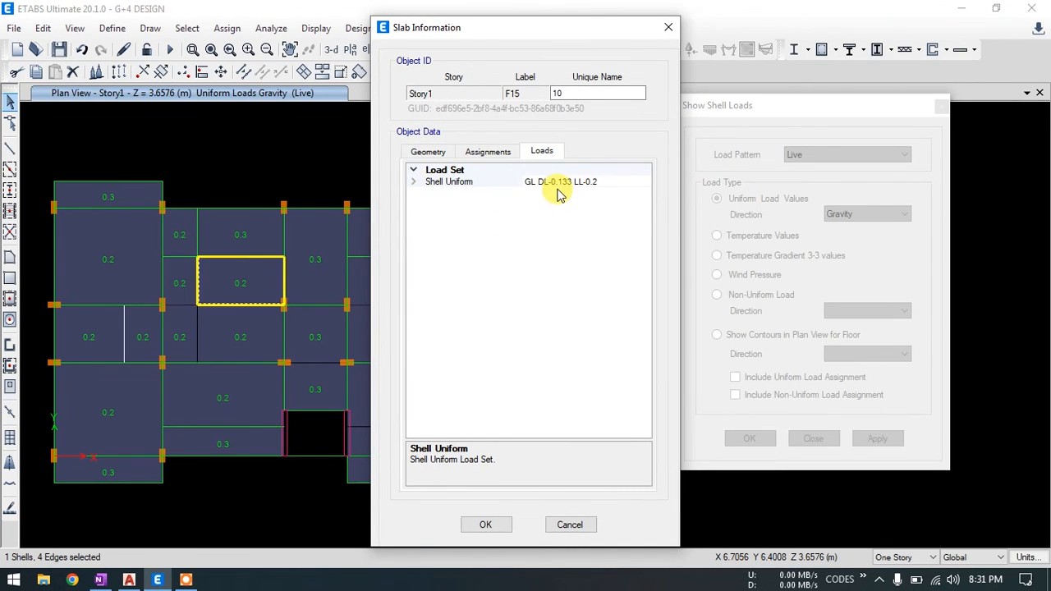
left_click(572, 527)
Display the uniform gravity shell loads for the SDL pattern on Story1 and check the BKW pattern for shell loads
left_click(797, 154)
left_click(801, 189)
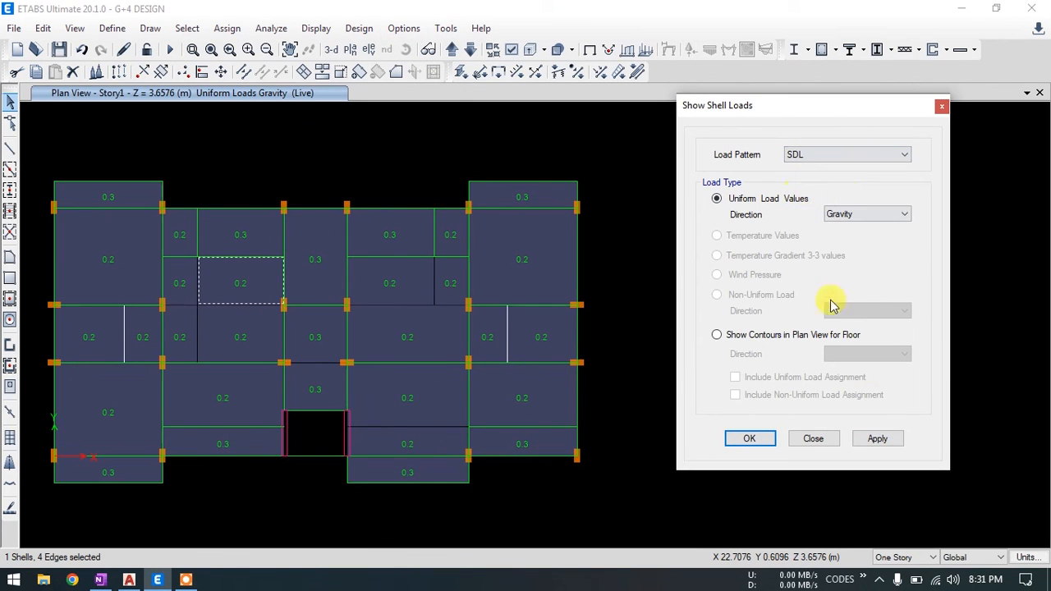
left_click(878, 439)
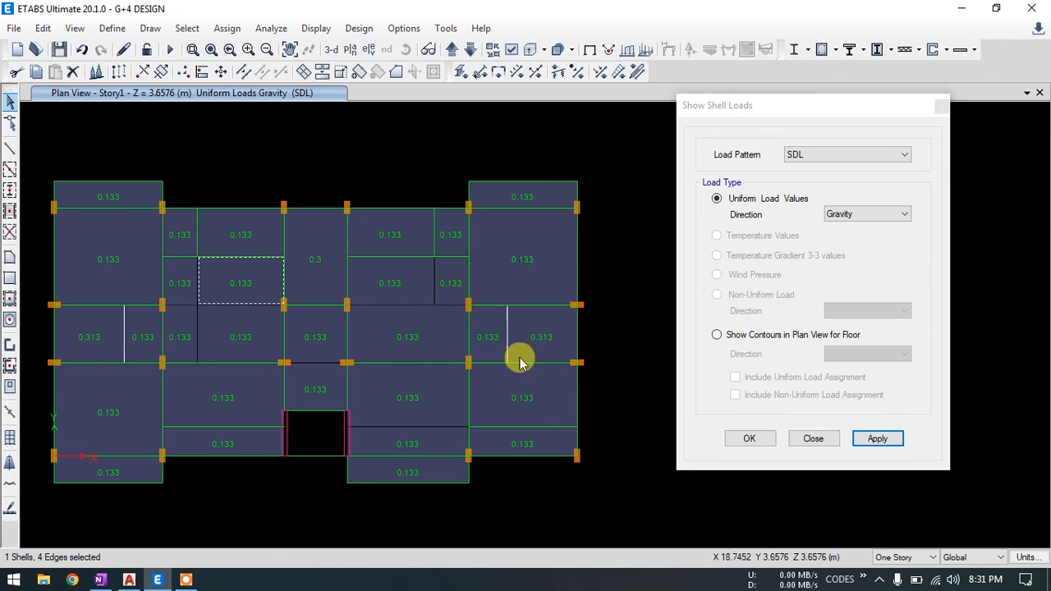
left_click(802, 158)
left_click(817, 204)
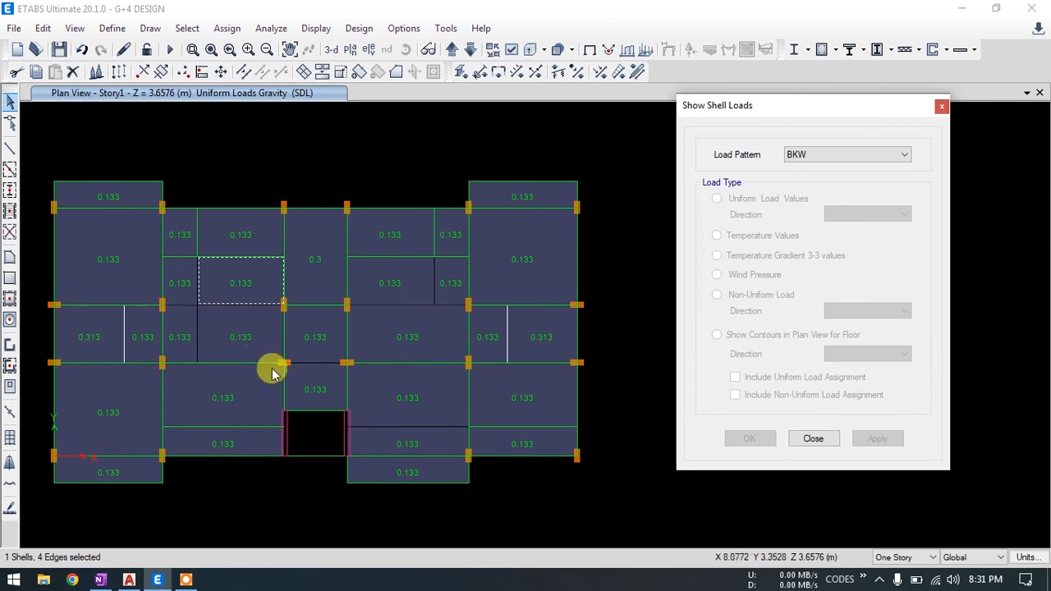
left_click(809, 439)
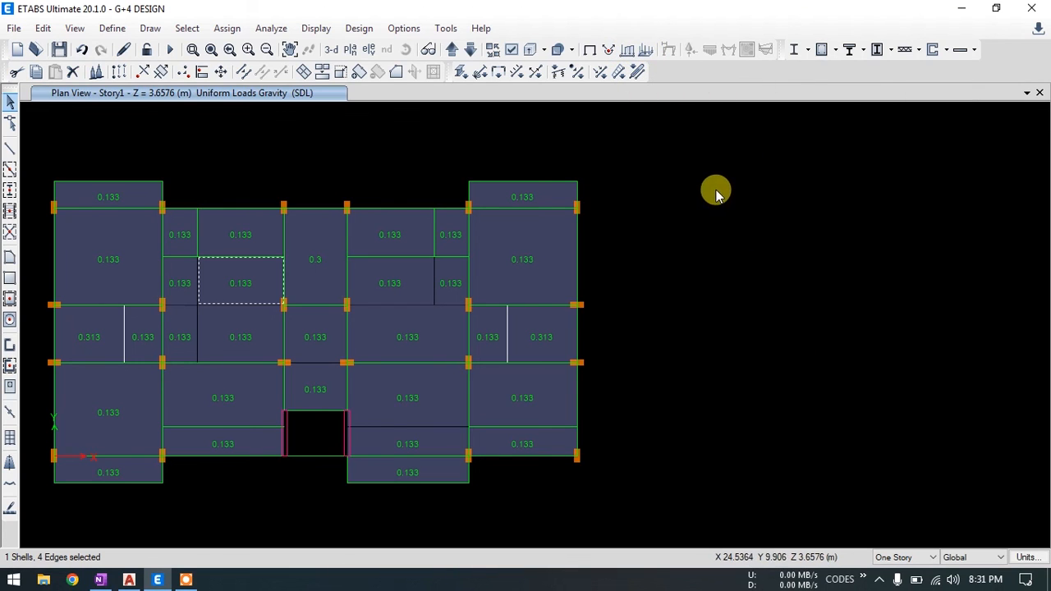
middle_click_drag(698, 190, 840, 200)
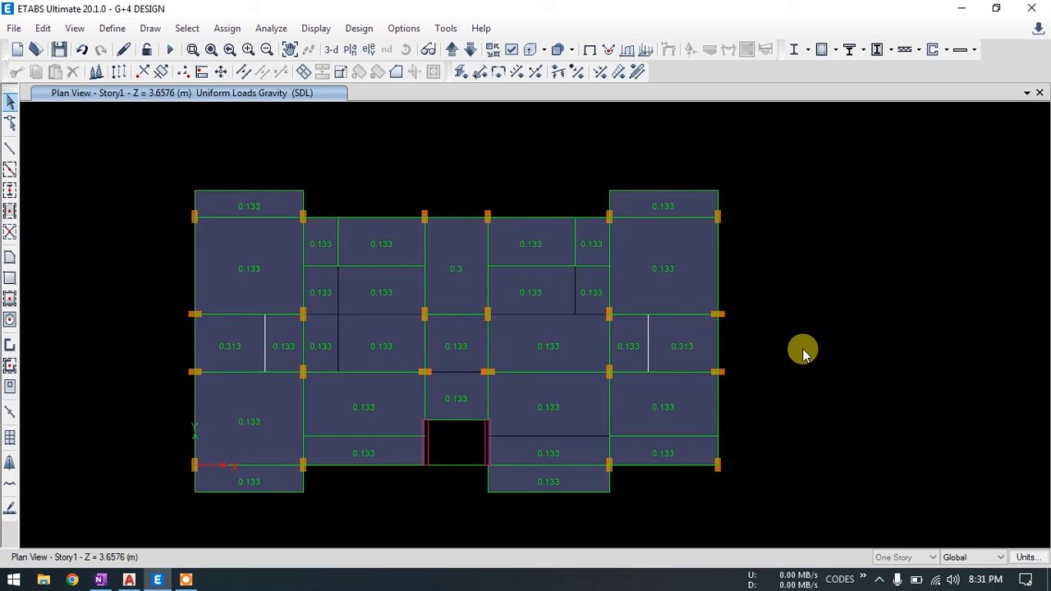
middle_click_drag(809, 374, 839, 368)
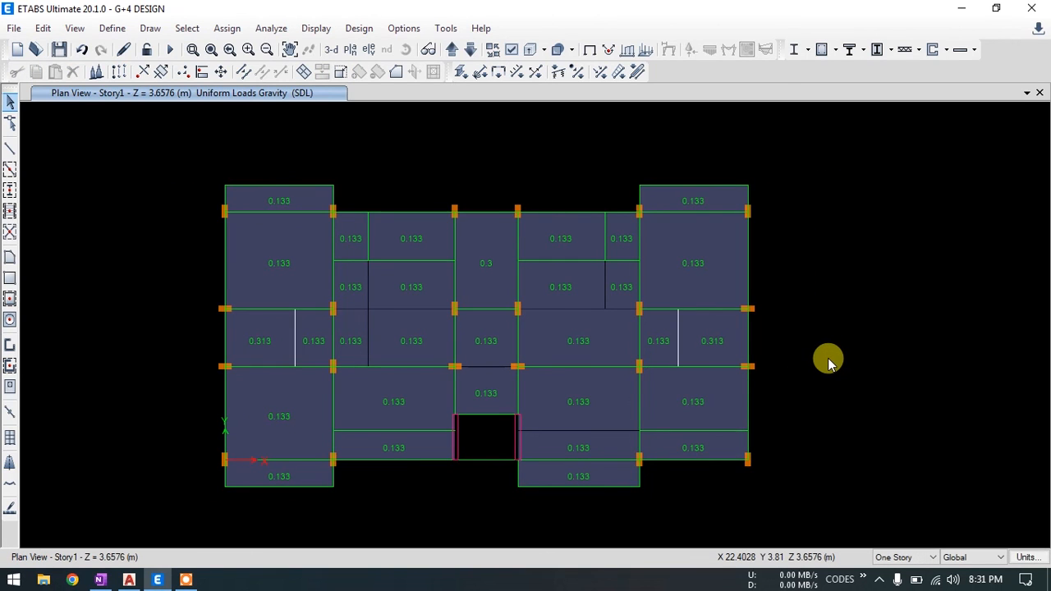